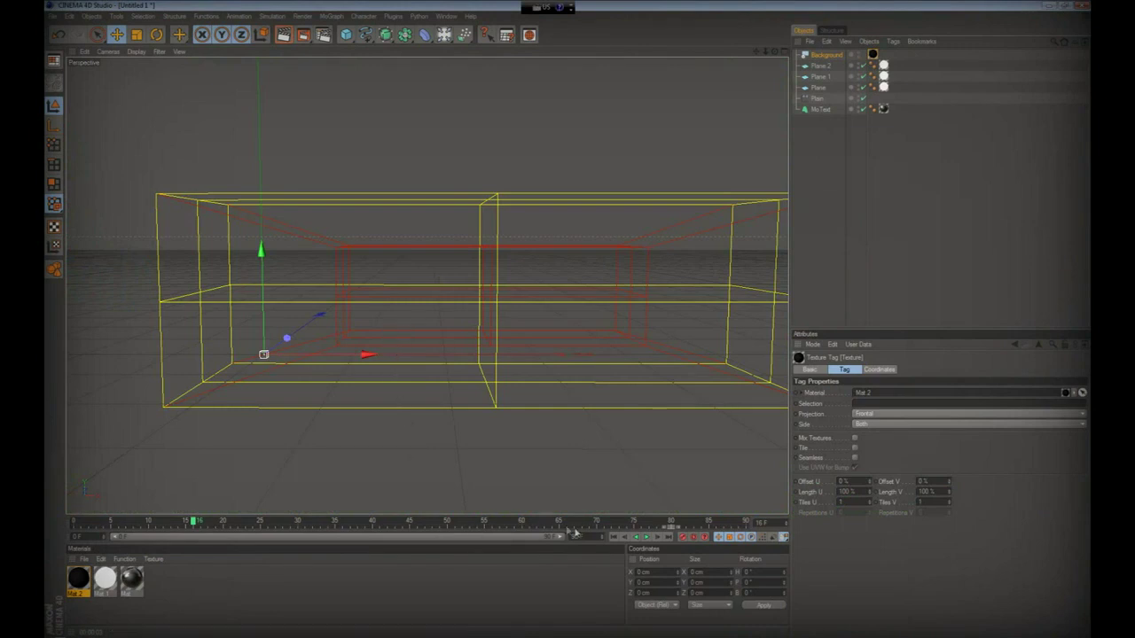
Play back the existing text animation and preview a render of it.
{"action": "left_click", "coordinate": [613, 537]}
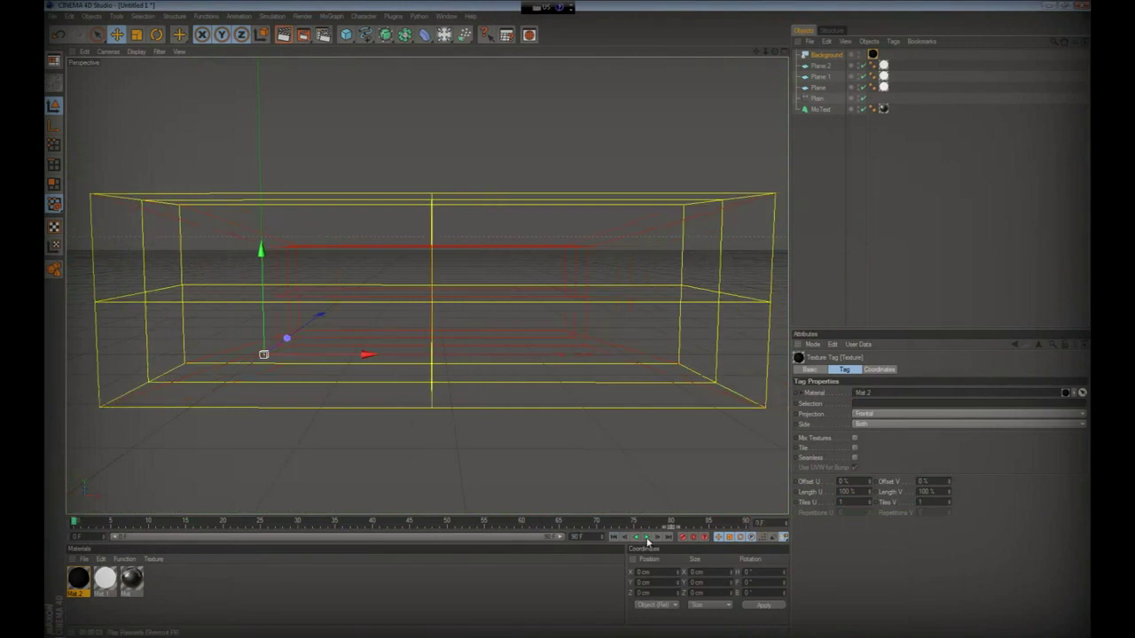
{"action": "left_click", "coordinate": [647, 538]}
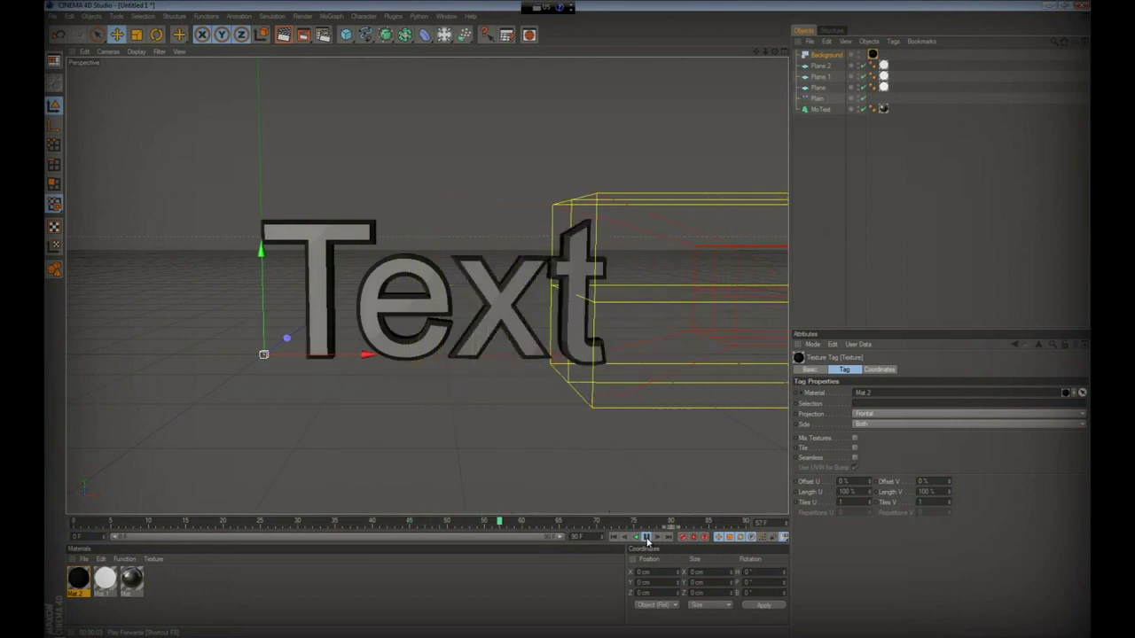
{"action": "left_click", "coordinate": [647, 538]}
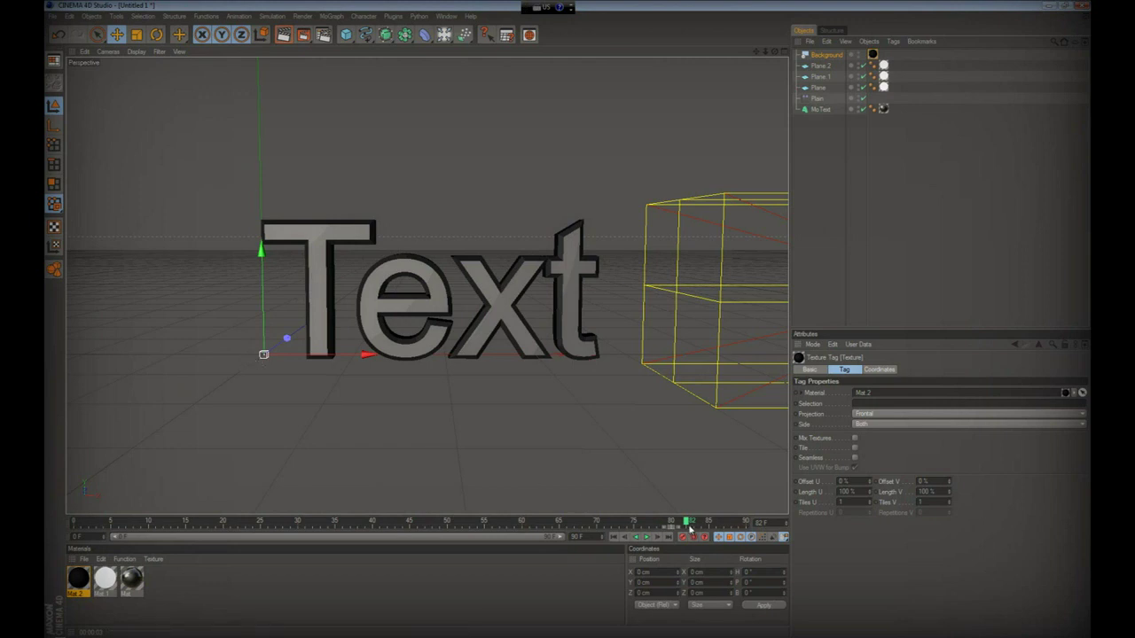
{"action": "mouse_move", "coordinate": [689, 529]}
{"action": "left_mouse_down"}
{"action": "mouse_move", "coordinate": [412, 414]}
{"action": "mouse_move", "coordinate": [522, 387]}
{"action": "left_mouse_up"}
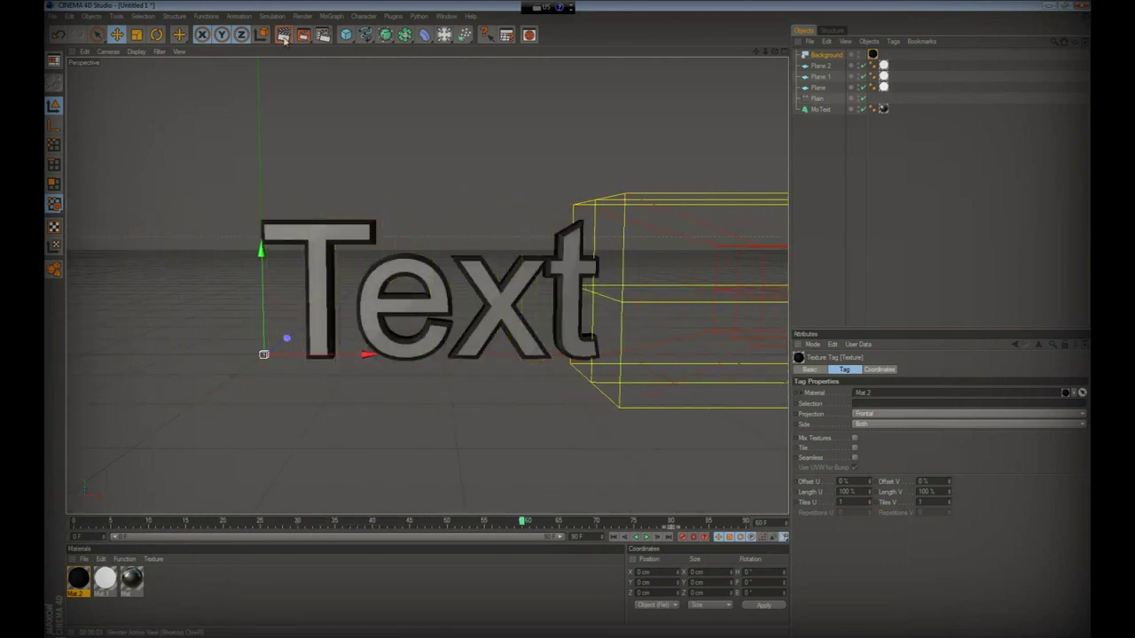
{"action": "left_click", "coordinate": [283, 34]}
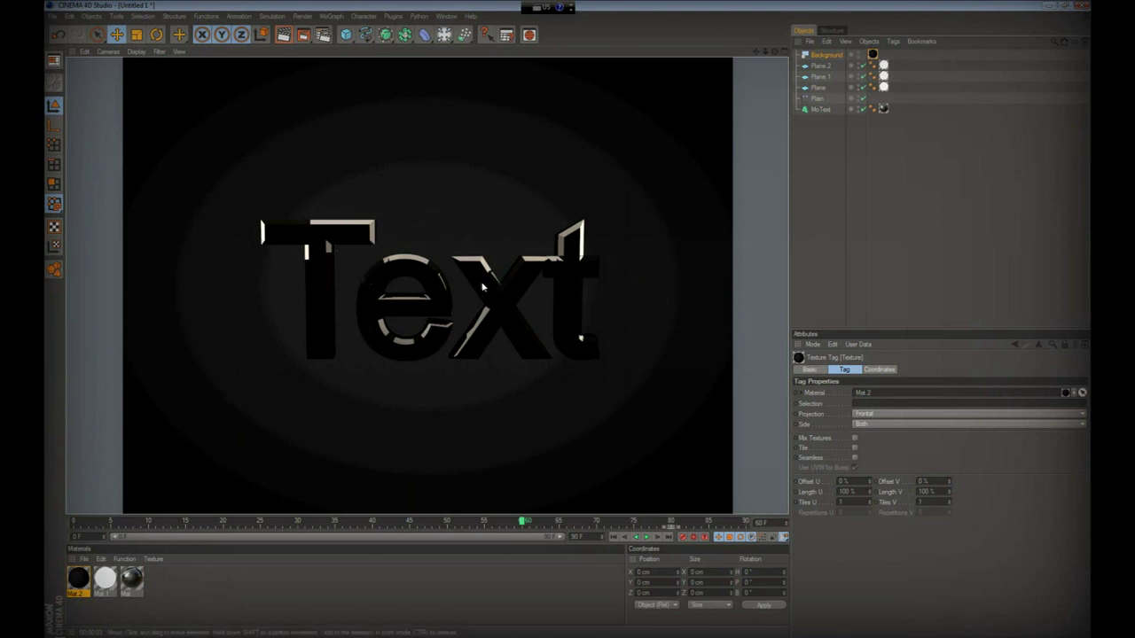
{"action": "left_click", "coordinate": [422, 270]}
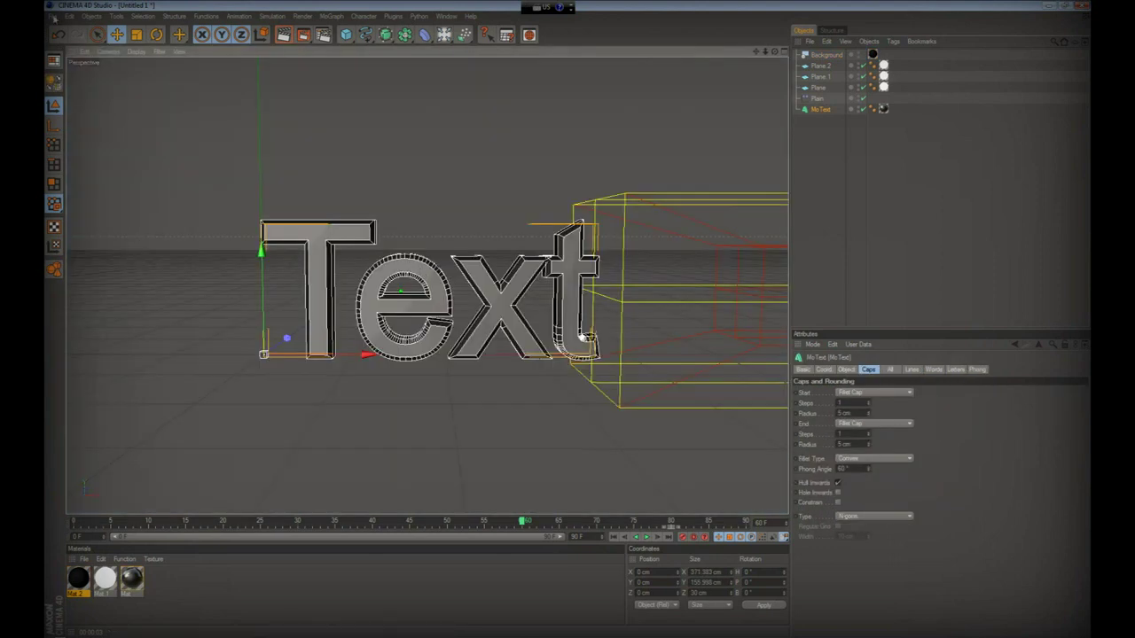
Start a new empty scene.
{"action": "left_click", "coordinate": [54, 17]}
{"action": "left_click", "coordinate": [69, 33]}
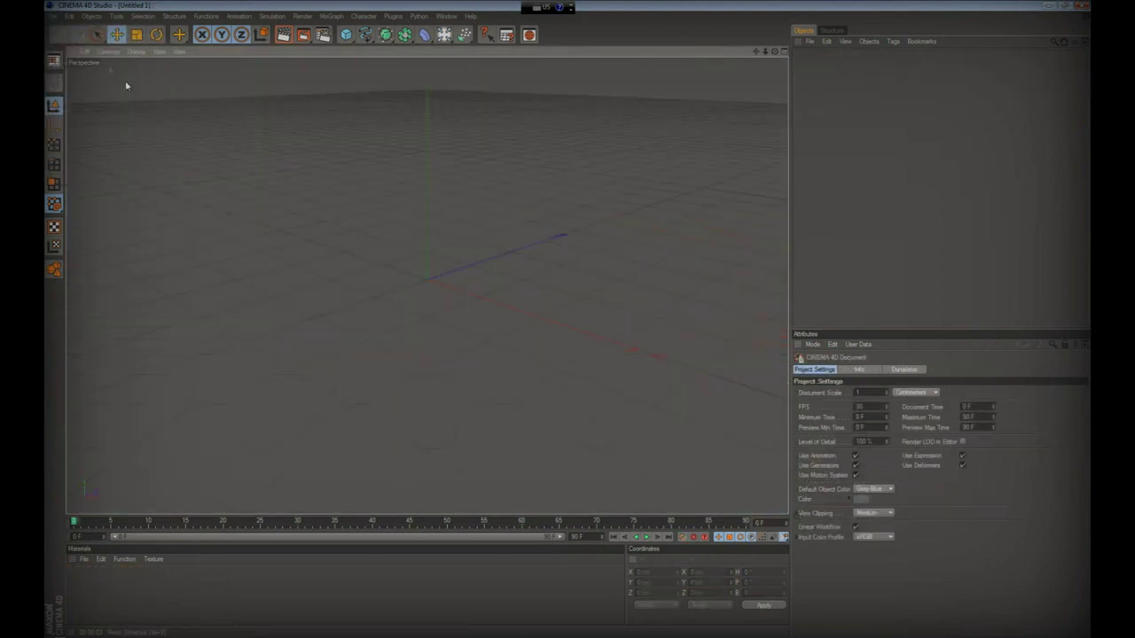
{"action": "left_click_drag", "start_coordinate": [541, 331], "coordinate": [568, 322], "text": "alt"}
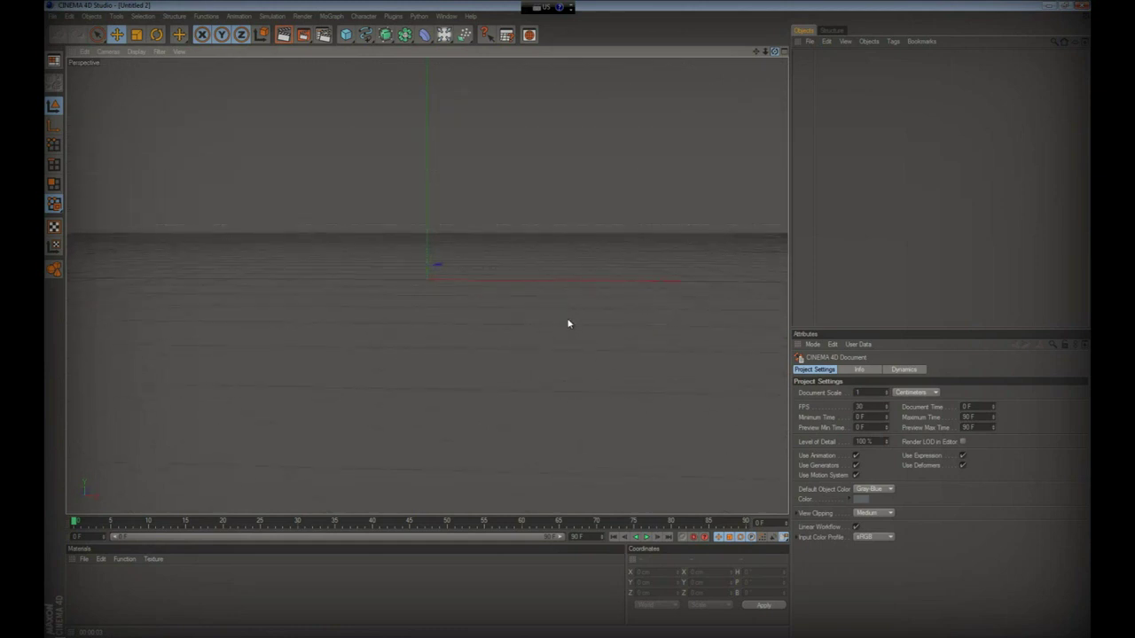
Add a MoText object and change its text to 'tutorial'.
{"action": "left_click", "coordinate": [329, 16]}
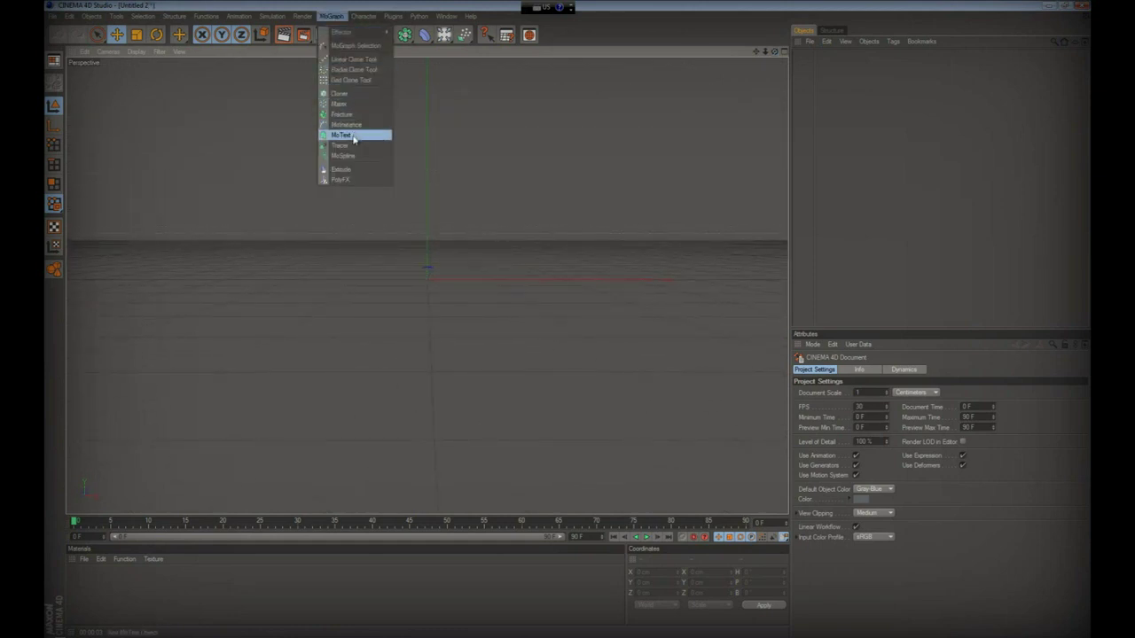
{"action": "left_click", "coordinate": [354, 137]}
{"action": "left_click_drag", "start_coordinate": [755, 51], "coordinate": [768, 127]}
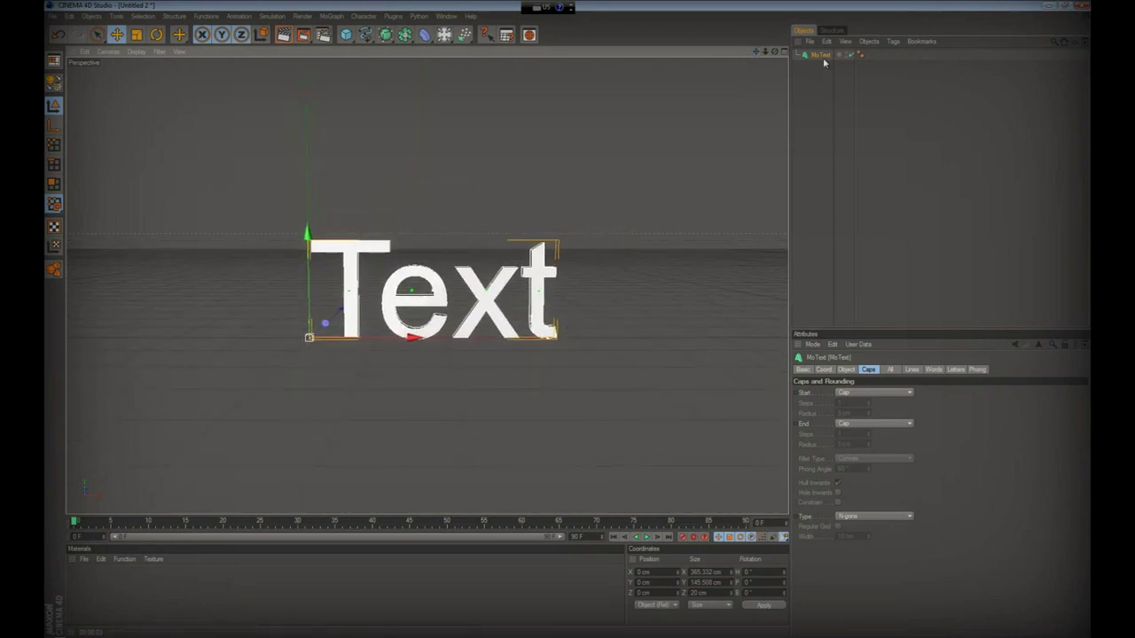
{"action": "left_click", "coordinate": [844, 369]}
{"action": "type", "text": "tutorials"}
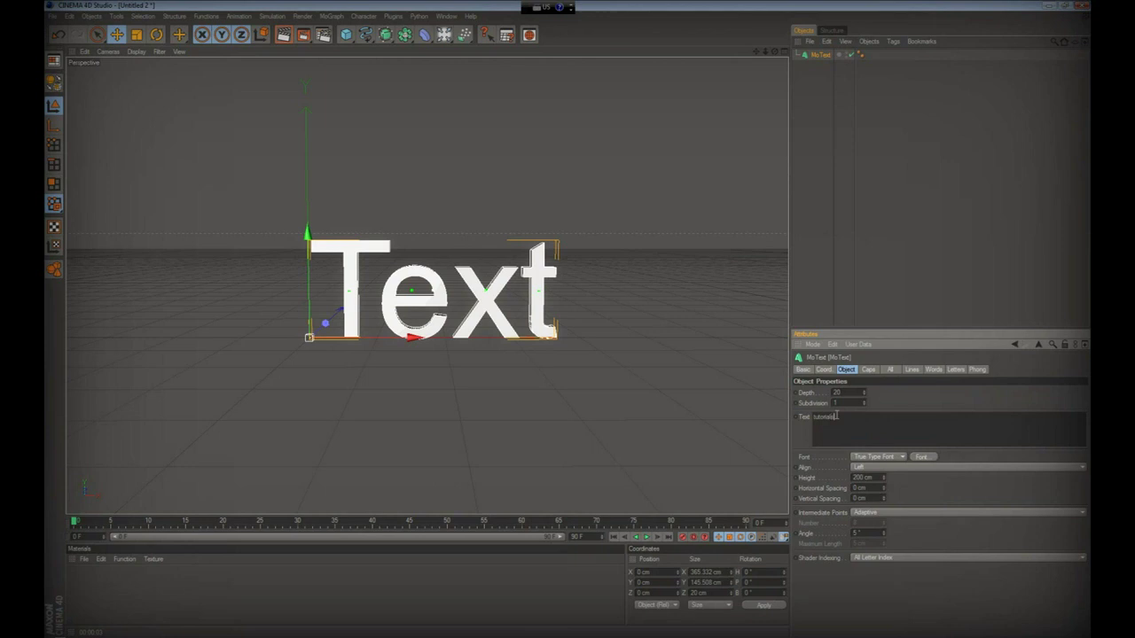
{"action": "left_click", "coordinate": [845, 391]}
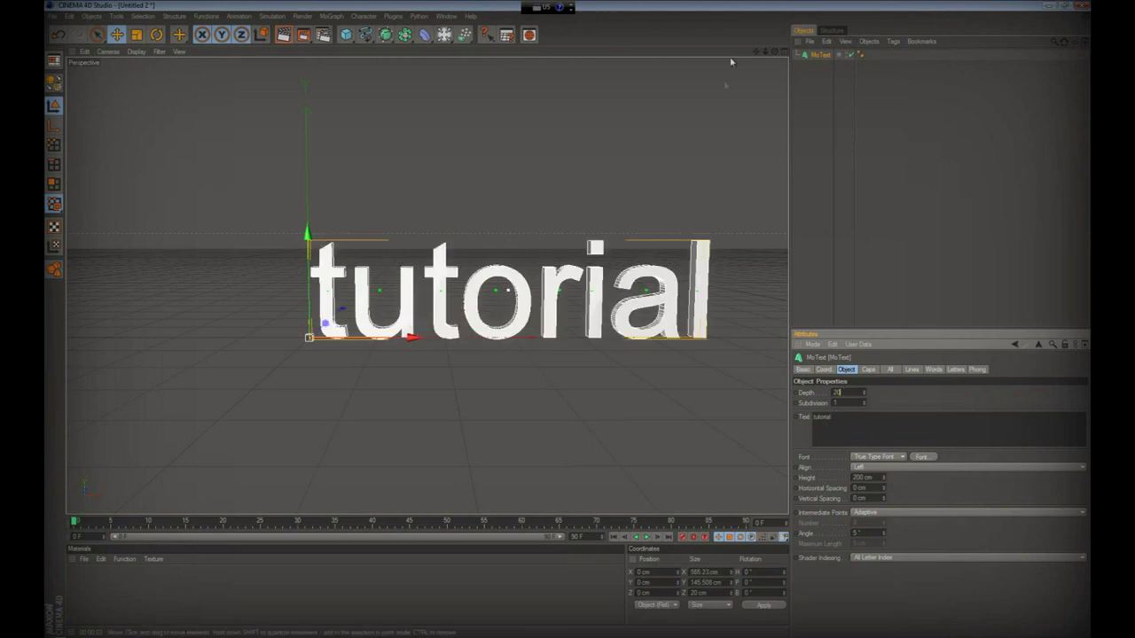
{"action": "mouse_move", "coordinate": [762, 53]}
{"action": "left_mouse_down"}
{"action": "mouse_move", "coordinate": [774, 55]}
{"action": "mouse_move", "coordinate": [567, 324]}
{"action": "mouse_move", "coordinate": [780, 87]}
{"action": "left_mouse_up"}
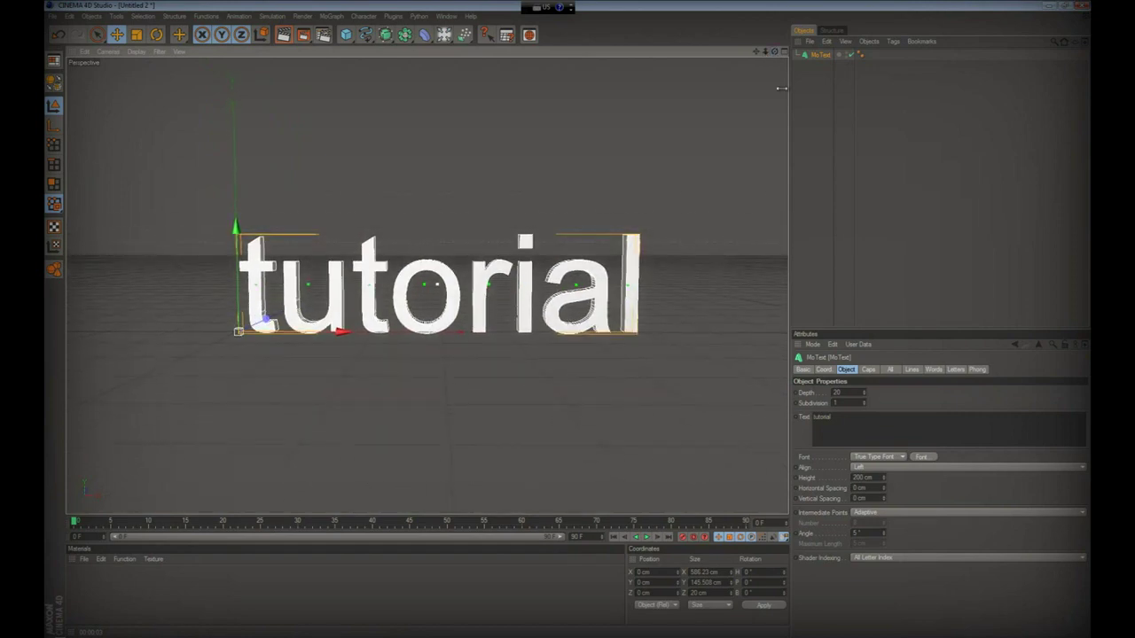
Switch the MoText font to the bold EA Font.
{"action": "left_click", "coordinate": [921, 457]}
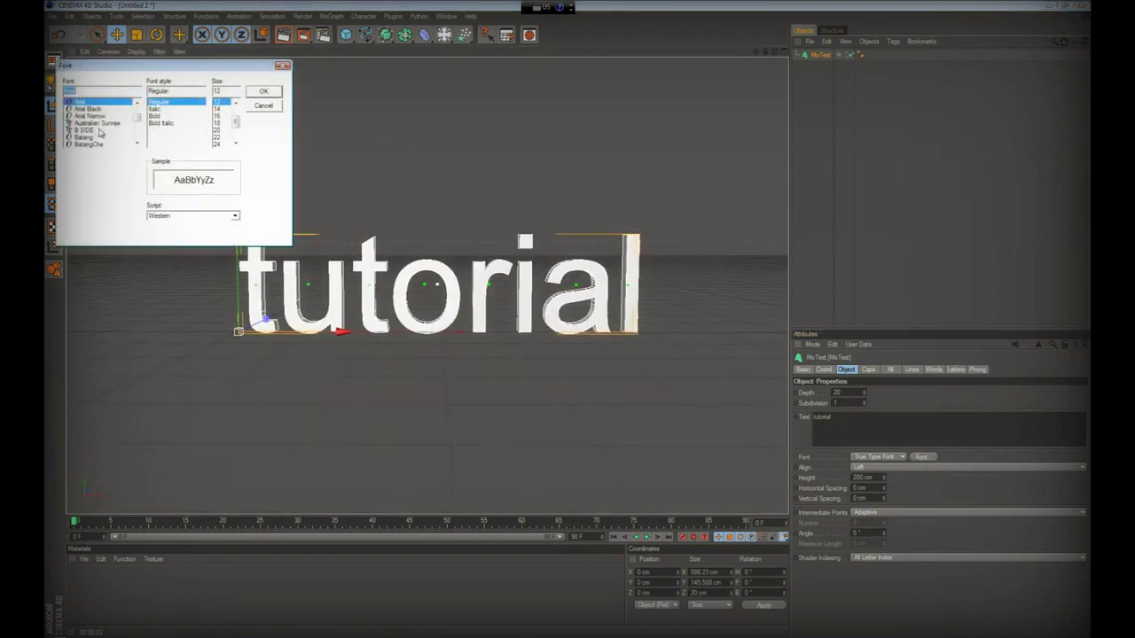
{"action": "key", "text": "Down"}
{"action": "key", "text": "Down"}
{"action": "key", "text": "Down"}
{"action": "key", "text": "Down"}
{"action": "key", "text": "Down"}
{"action": "key", "text": "Down"}
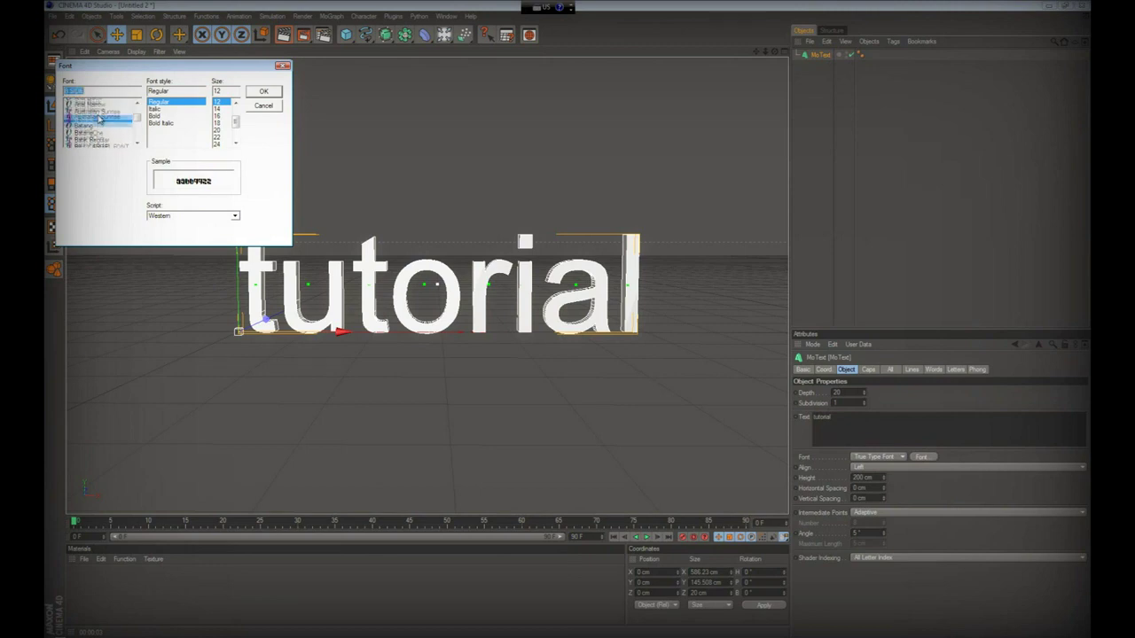
{"action": "scroll", "coordinate": [99, 118], "scroll_direction": "down", "scroll_amount": 2}
{"action": "scroll", "coordinate": [100, 119], "scroll_direction": "down", "scroll_amount": 2}
{"action": "scroll", "coordinate": [99, 119], "scroll_direction": "down", "scroll_amount": 2}
{"action": "scroll", "coordinate": [100, 121], "scroll_direction": "down", "scroll_amount": 2}
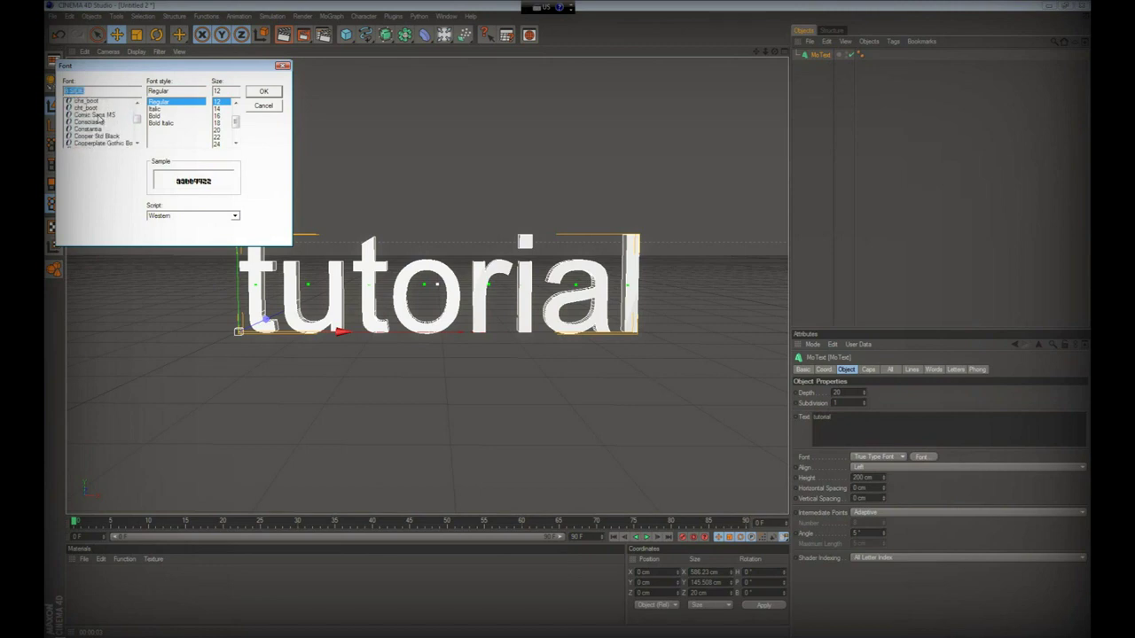
{"action": "scroll", "coordinate": [100, 118], "scroll_direction": "down", "scroll_amount": 2}
{"action": "scroll", "coordinate": [99, 119], "scroll_direction": "down", "scroll_amount": 1}
{"action": "scroll", "coordinate": [99, 118], "scroll_direction": "down", "scroll_amount": 2}
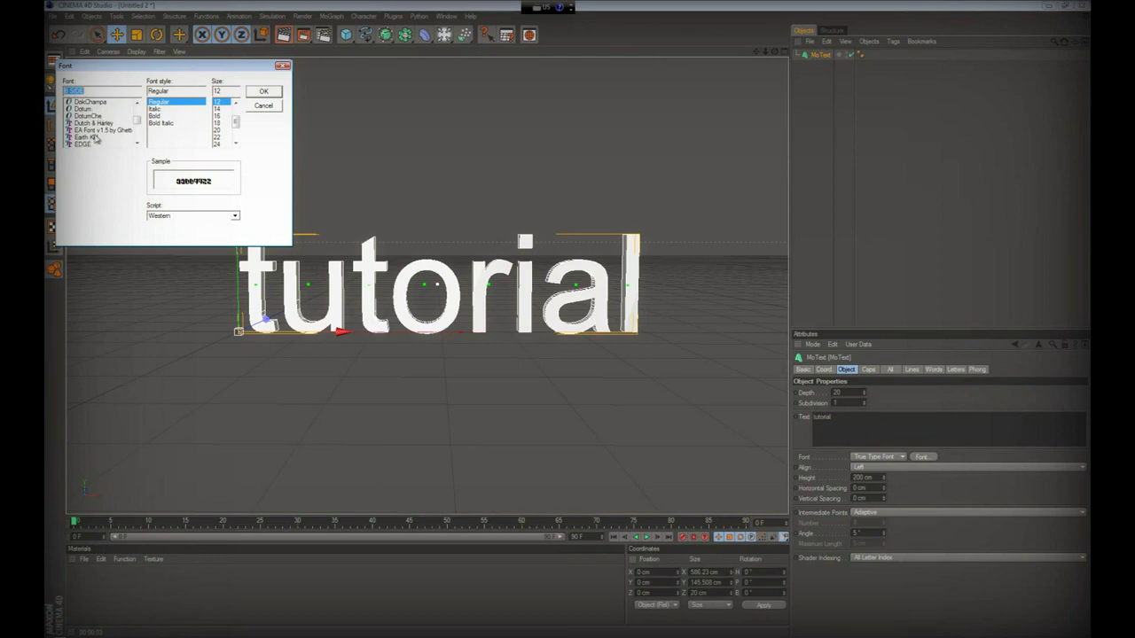
{"action": "left_click", "coordinate": [98, 131]}
{"action": "left_click", "coordinate": [264, 94]}
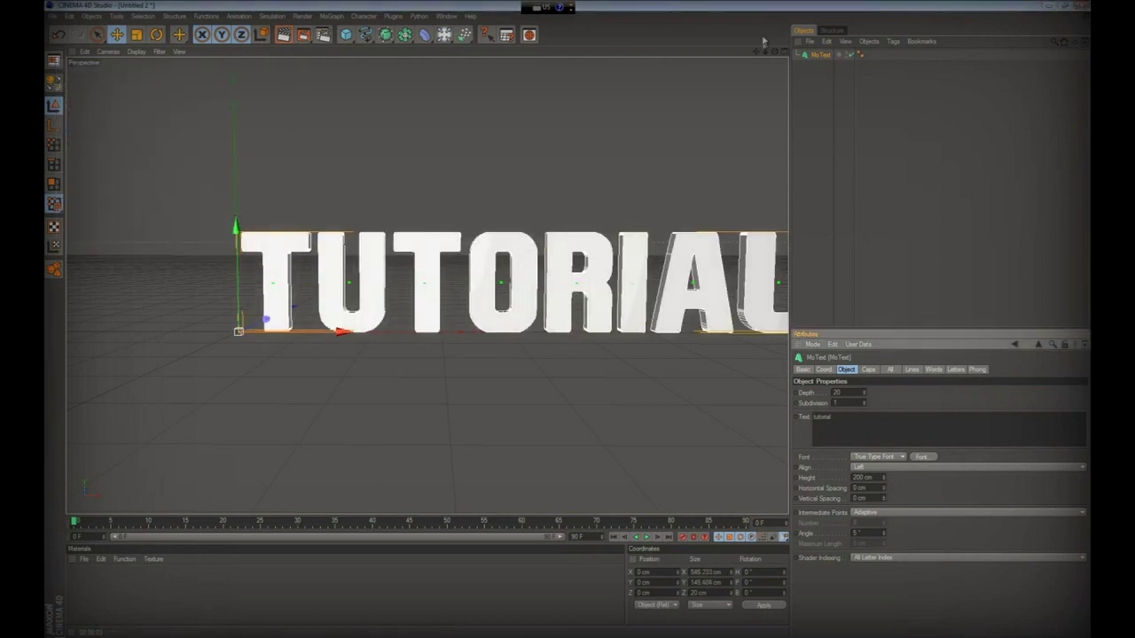
Deepen the text extrusion and set both Start and End caps to Fillet Cap.
{"action": "scroll", "coordinate": [568, 323], "scroll_direction": "down", "scroll_amount": 4}
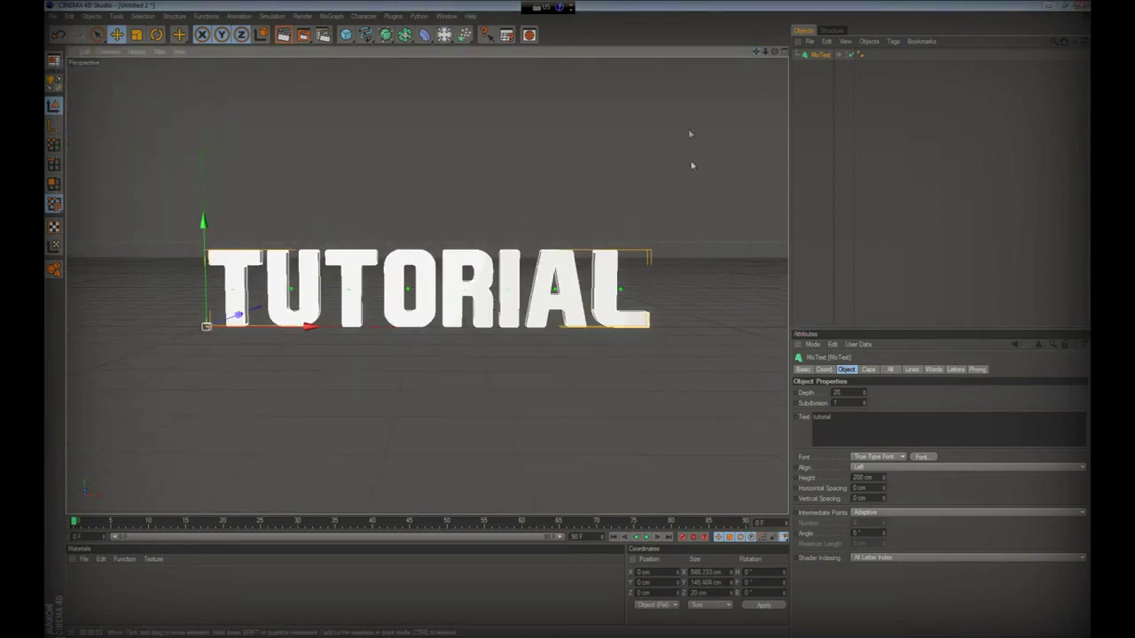
{"action": "left_click_drag", "start_coordinate": [865, 393], "coordinate": [865, 390]}
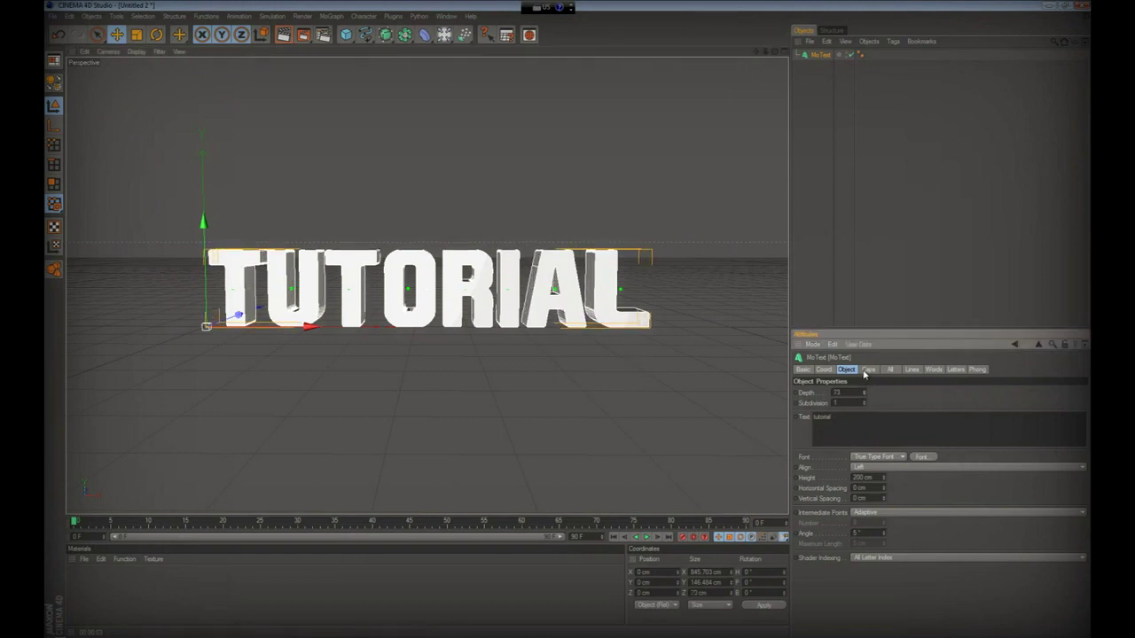
{"action": "left_click", "coordinate": [866, 371]}
{"action": "left_click", "coordinate": [862, 392]}
{"action": "left_click", "coordinate": [865, 435]}
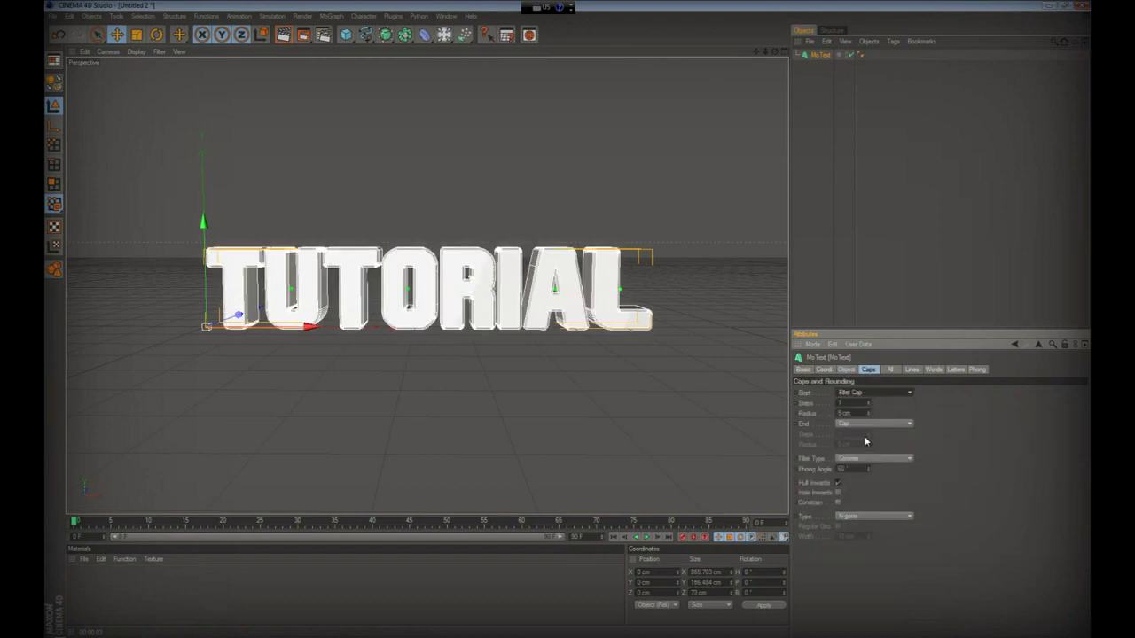
{"action": "left_click", "coordinate": [858, 463]}
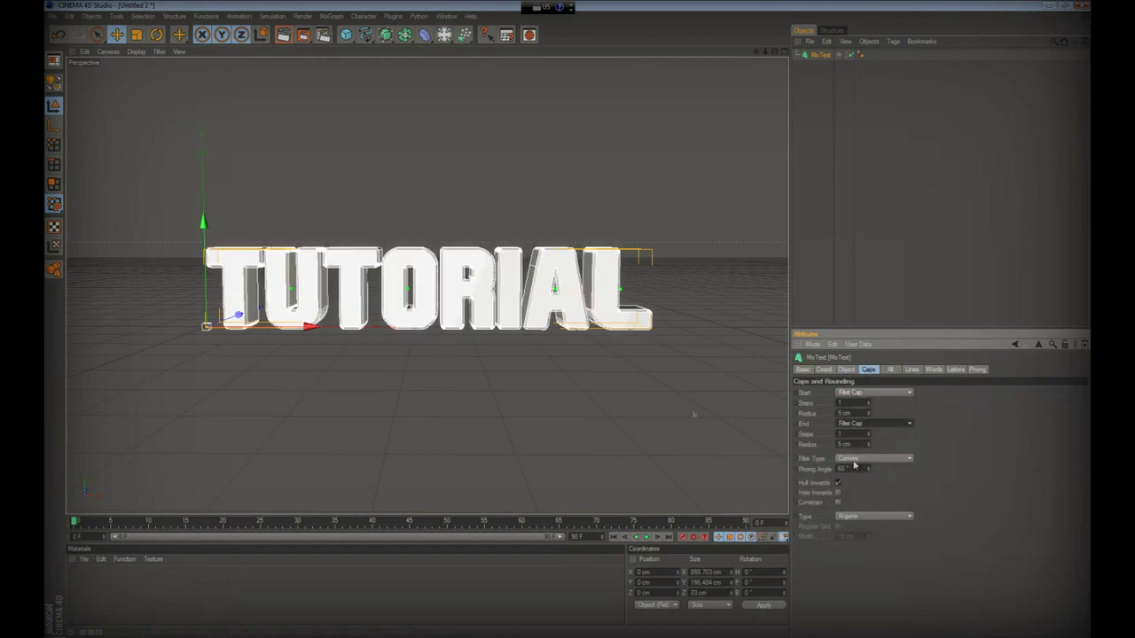
{"action": "scroll", "coordinate": [525, 314], "scroll_direction": "up", "scroll_amount": 3}
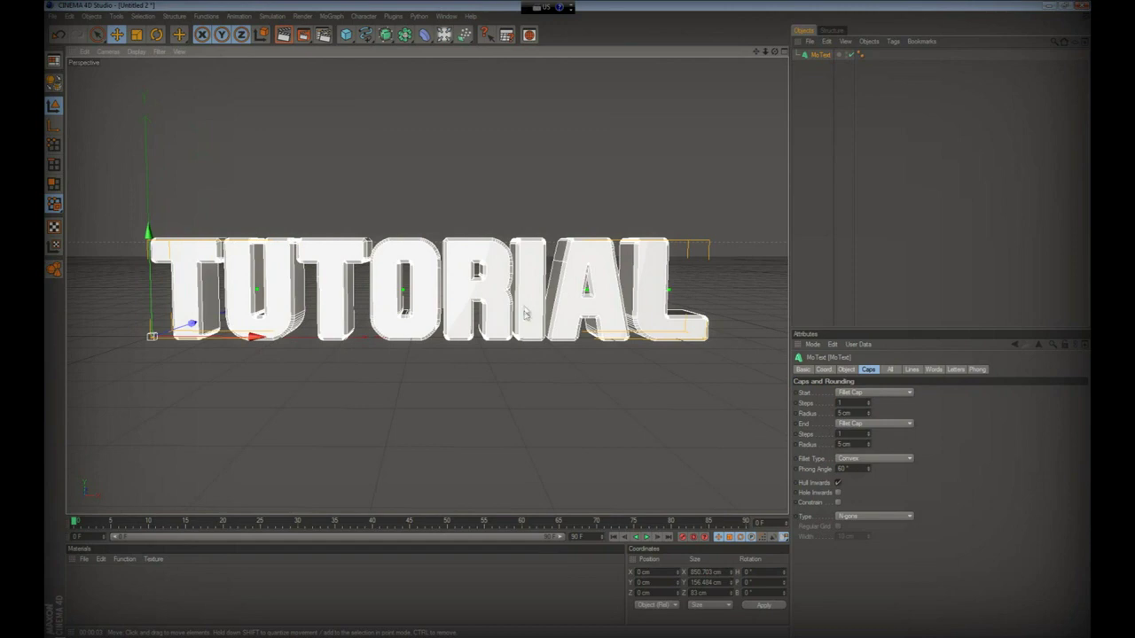
{"action": "scroll", "coordinate": [471, 320], "scroll_direction": "down", "scroll_amount": 1}
{"action": "scroll", "coordinate": [358, 354], "scroll_direction": "down", "scroll_amount": 1}
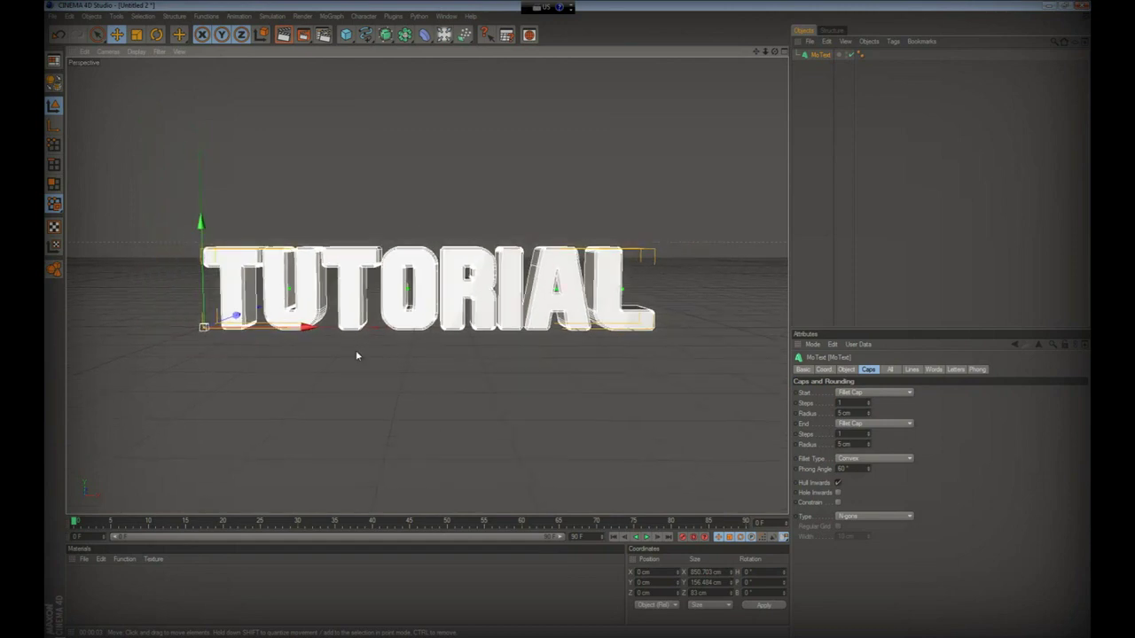
{"action": "scroll", "coordinate": [357, 354], "scroll_direction": "up", "scroll_amount": 2}
{"action": "scroll", "coordinate": [357, 354], "scroll_direction": "up", "scroll_amount": 1}
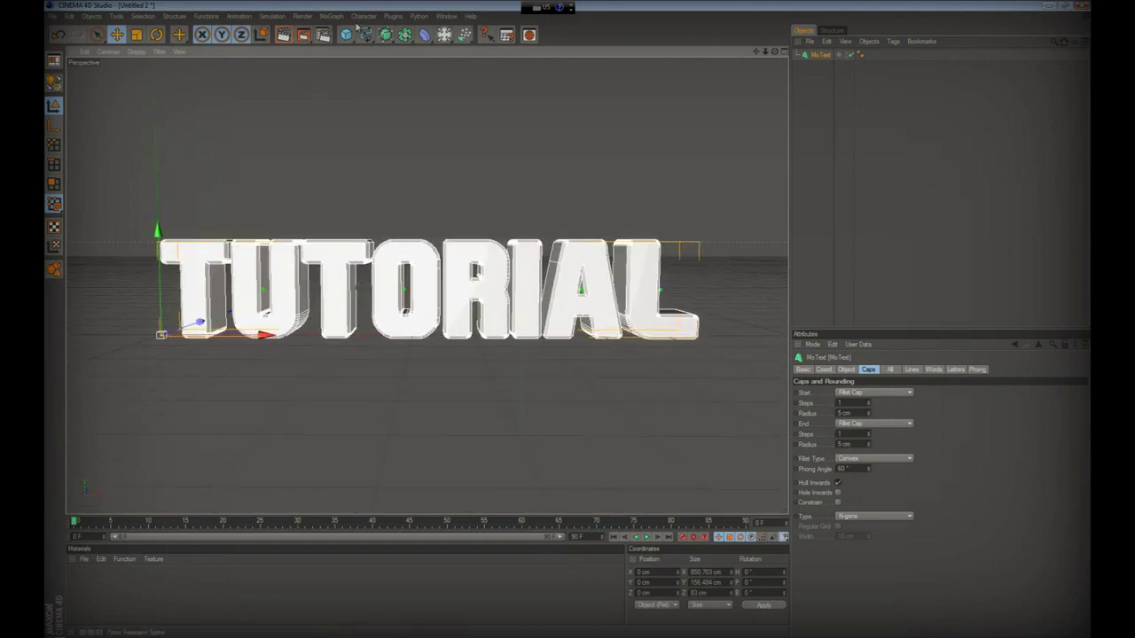
{"action": "left_click", "coordinate": [325, 17]}
{"action": "mouse_move", "coordinate": [341, 169]}
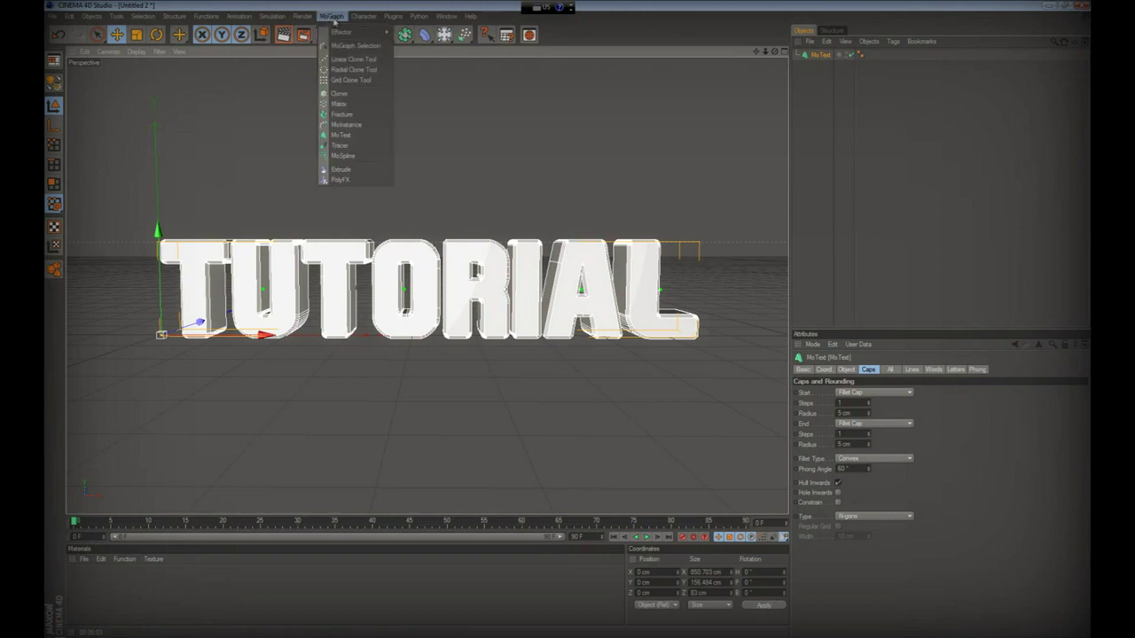
Add a Plain effector with a Box falloff shape.
{"action": "left_click", "coordinate": [408, 46]}
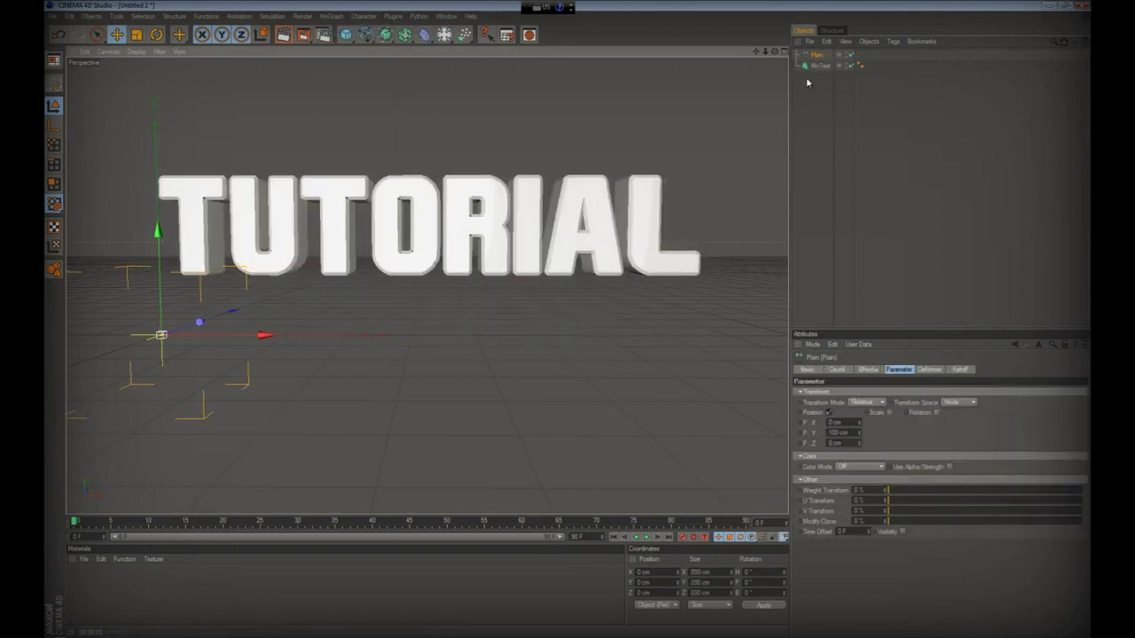
{"action": "left_click", "coordinate": [962, 369]}
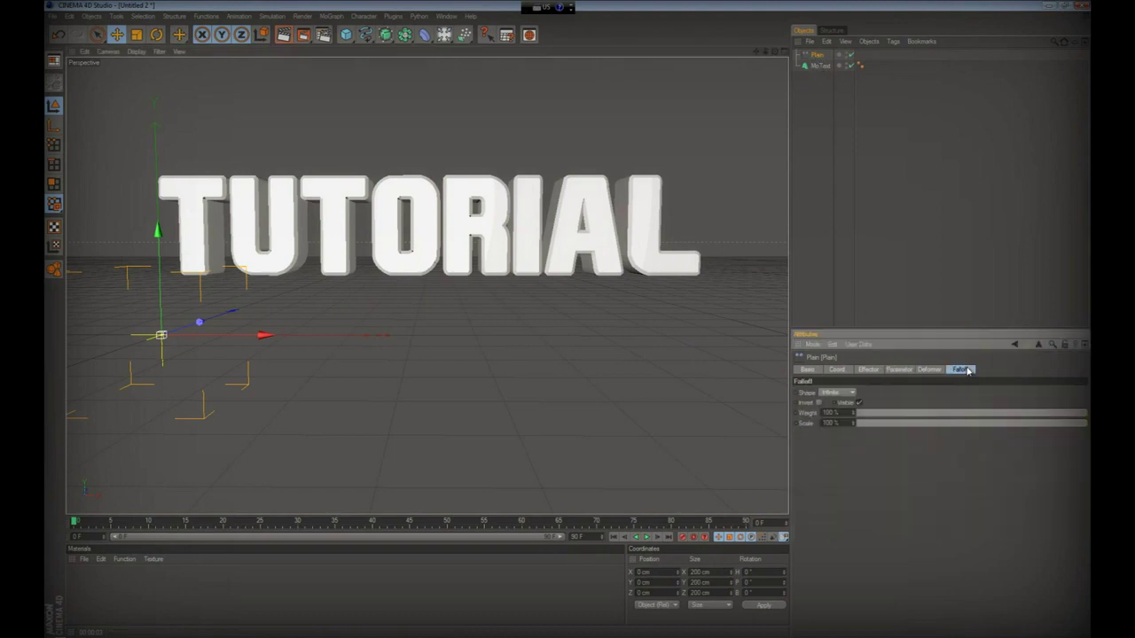
{"action": "left_click", "coordinate": [842, 394]}
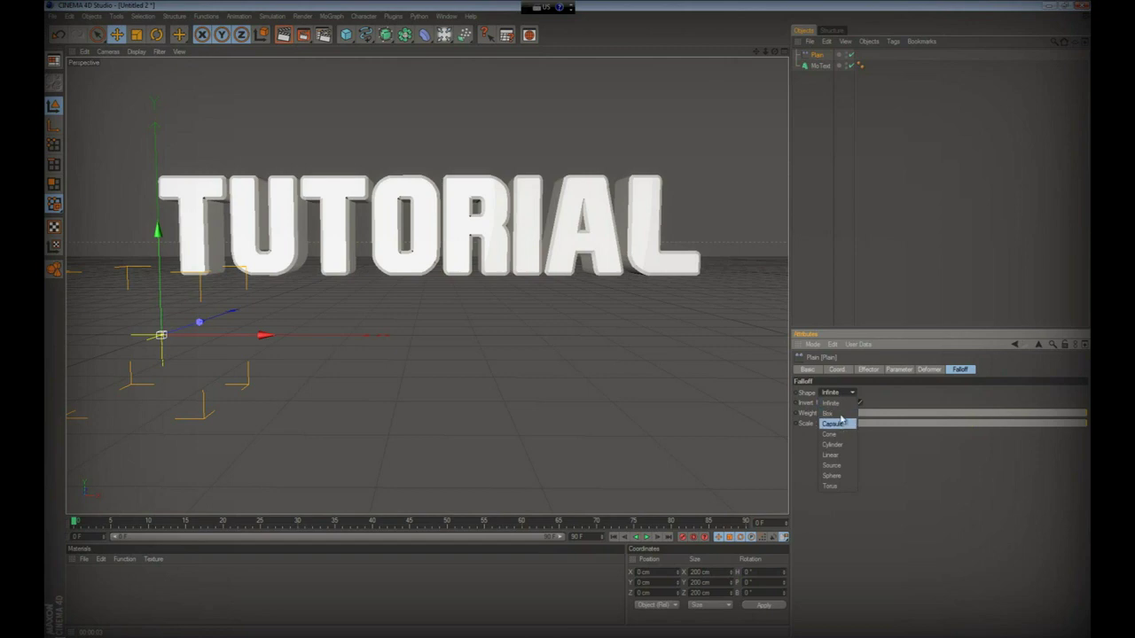
{"action": "left_click", "coordinate": [841, 414]}
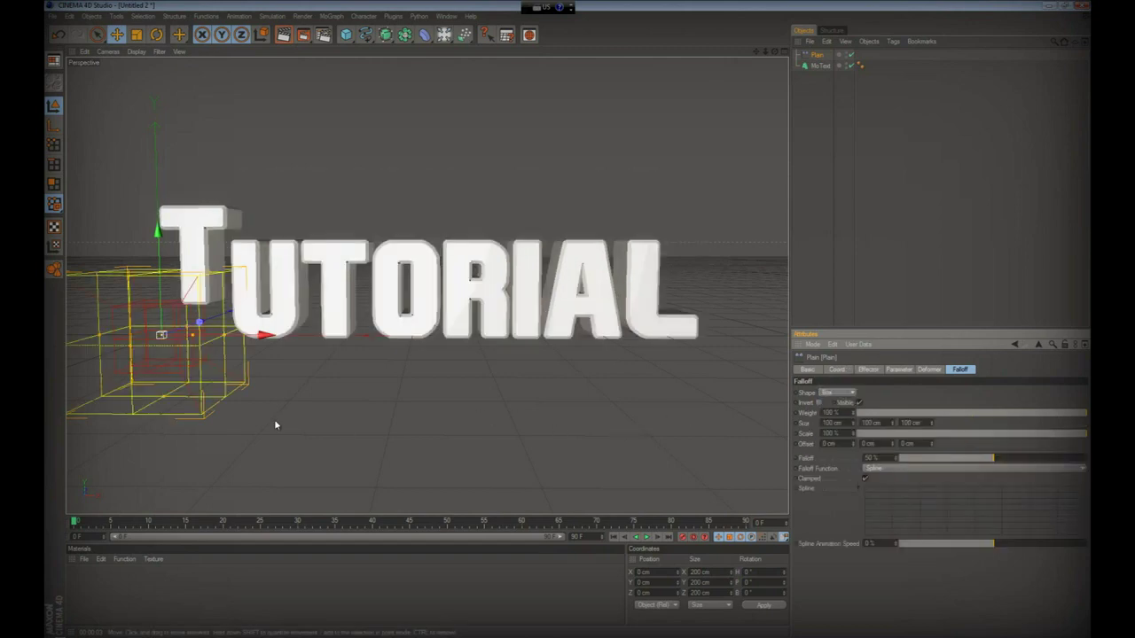
Stretch the falloff box wider and taller, and shift it right along X.
{"action": "scroll", "coordinate": [699, 431], "scroll_direction": "down", "scroll_amount": 3}
{"action": "scroll", "coordinate": [699, 430], "scroll_direction": "down", "scroll_amount": 3}
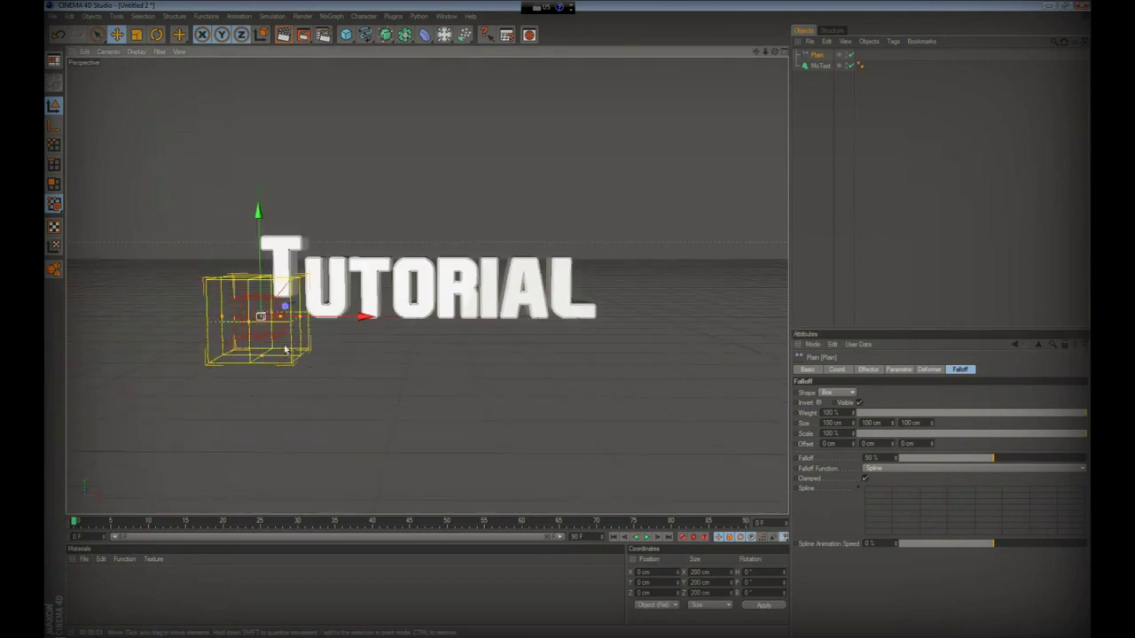
{"action": "left_click_drag", "start_coordinate": [301, 321], "coordinate": [610, 324]}
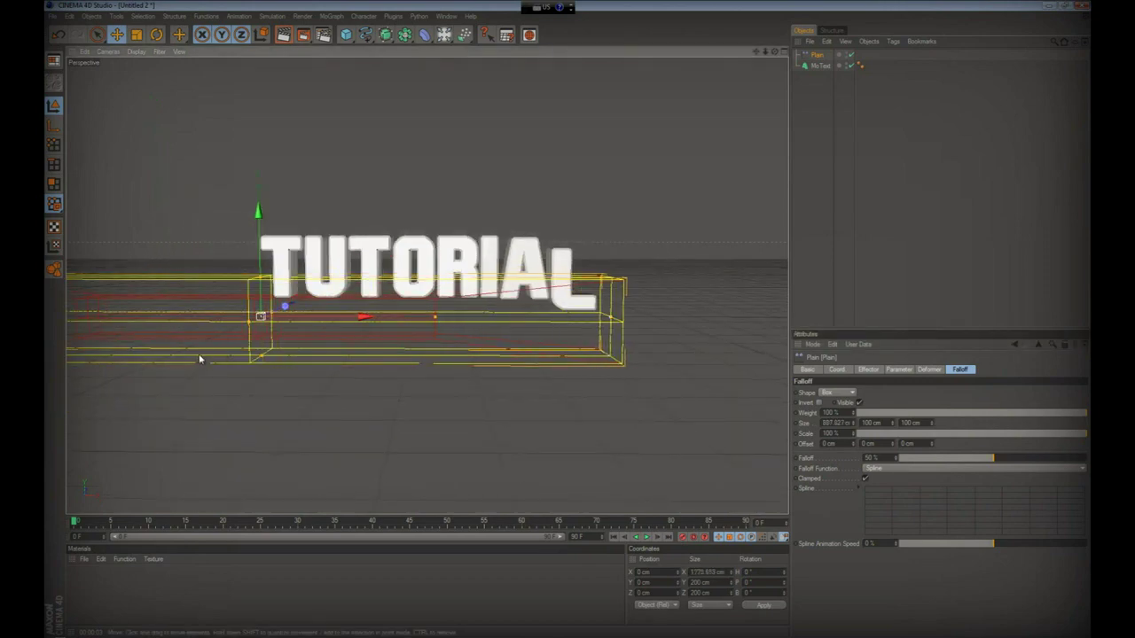
{"action": "scroll", "coordinate": [221, 350], "scroll_direction": "down", "scroll_amount": 3}
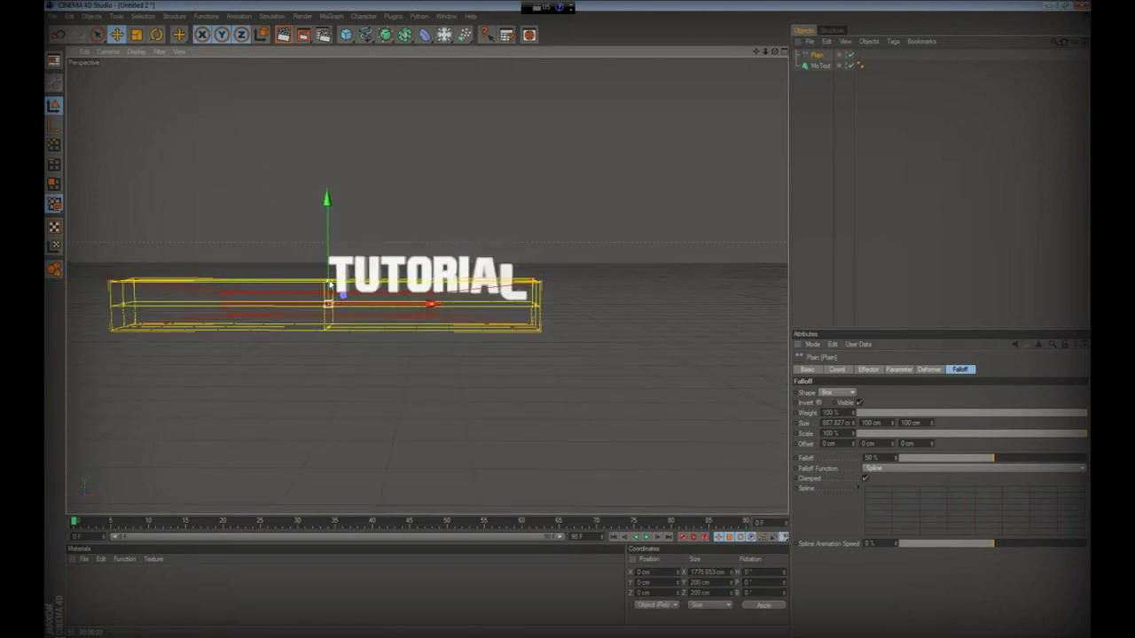
{"action": "left_click_drag", "start_coordinate": [330, 284], "coordinate": [567, 322]}
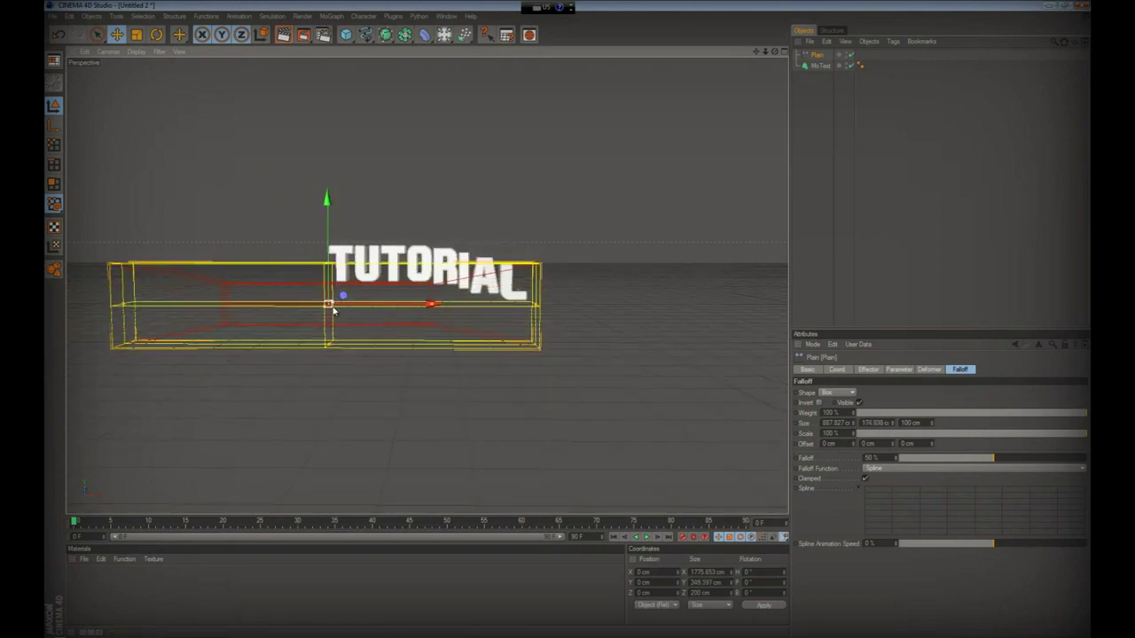
{"action": "left_click_drag", "start_coordinate": [338, 307], "coordinate": [570, 322]}
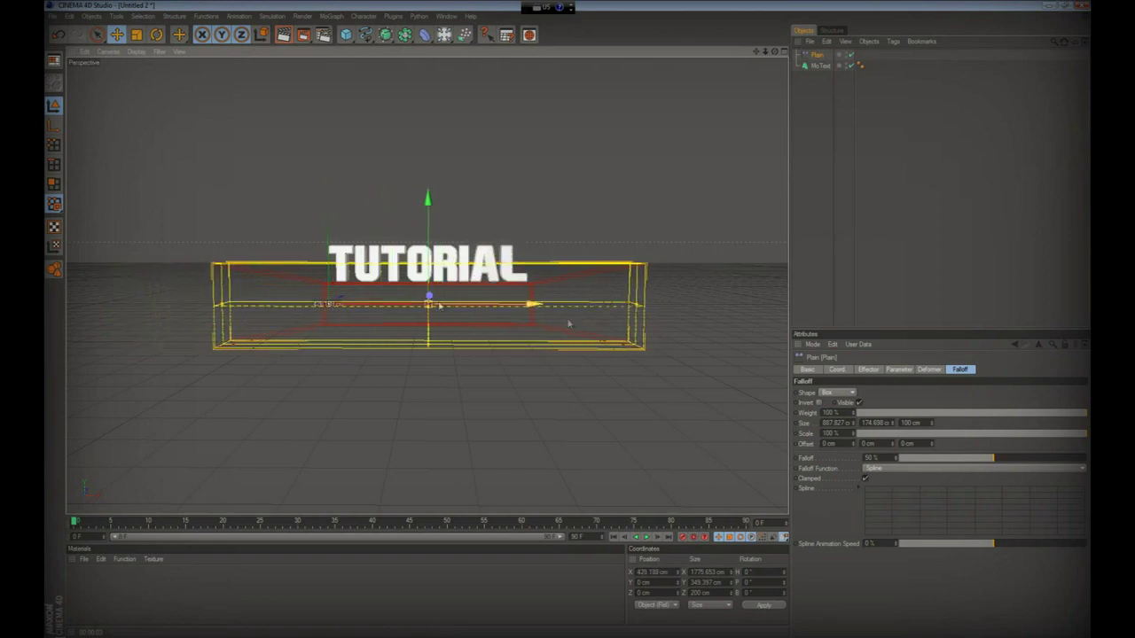
Set the effector's P.Y offset to 0 cm and raise the box to text height.
{"action": "left_click", "coordinate": [868, 370]}
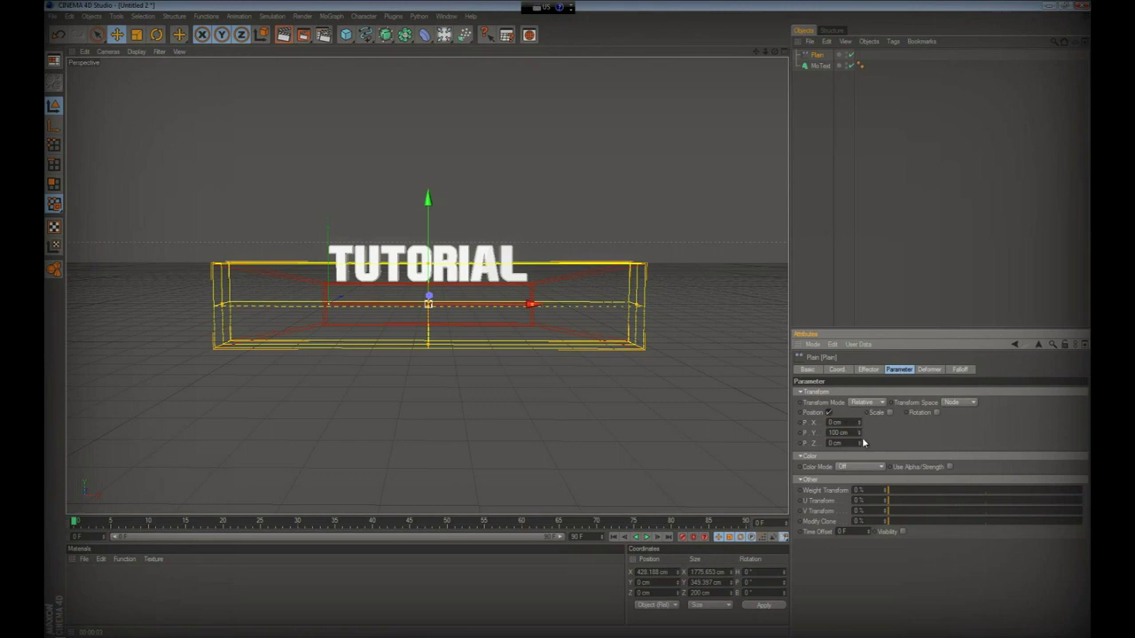
{"action": "left_click_drag", "start_coordinate": [860, 440], "coordinate": [860, 441]}
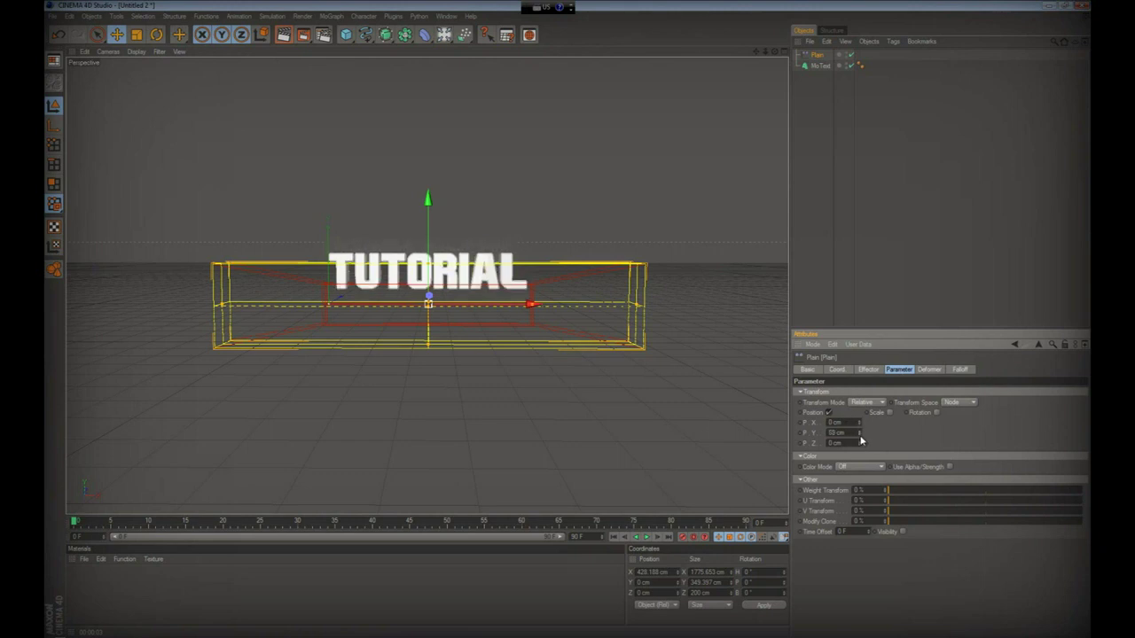
{"action": "left_click_drag", "start_coordinate": [860, 440], "coordinate": [858, 433]}
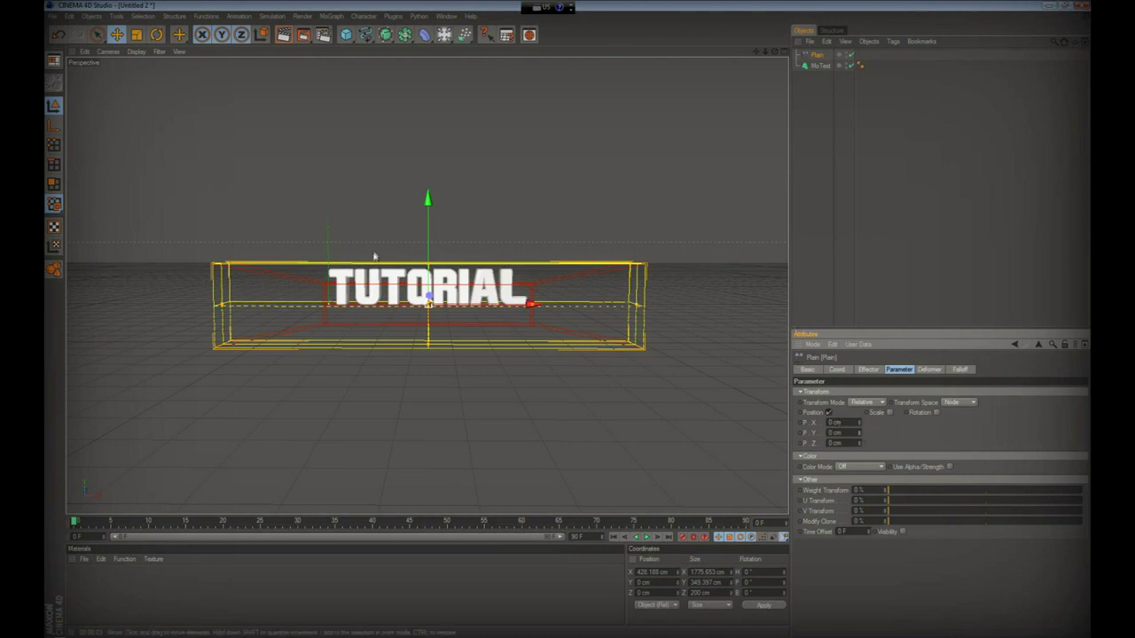
{"action": "left_click_drag", "start_coordinate": [570, 324], "coordinate": [570, 307]}
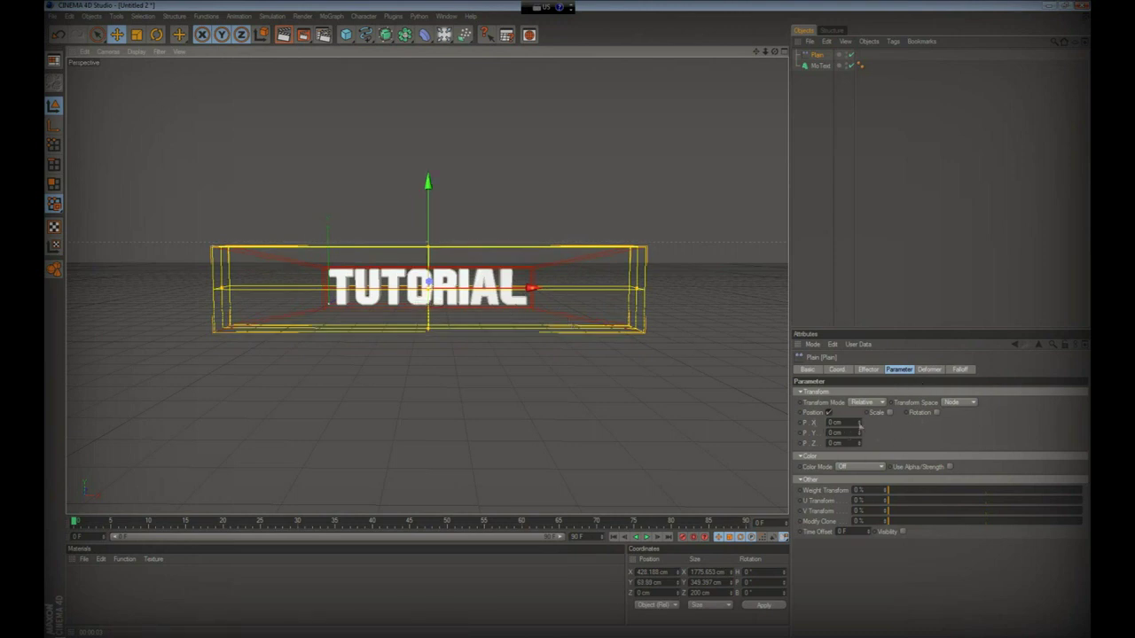
Give the effector a negative P.Z offset and sweep its box across the letters to test.
{"action": "left_click_drag", "start_coordinate": [858, 425], "coordinate": [860, 429]}
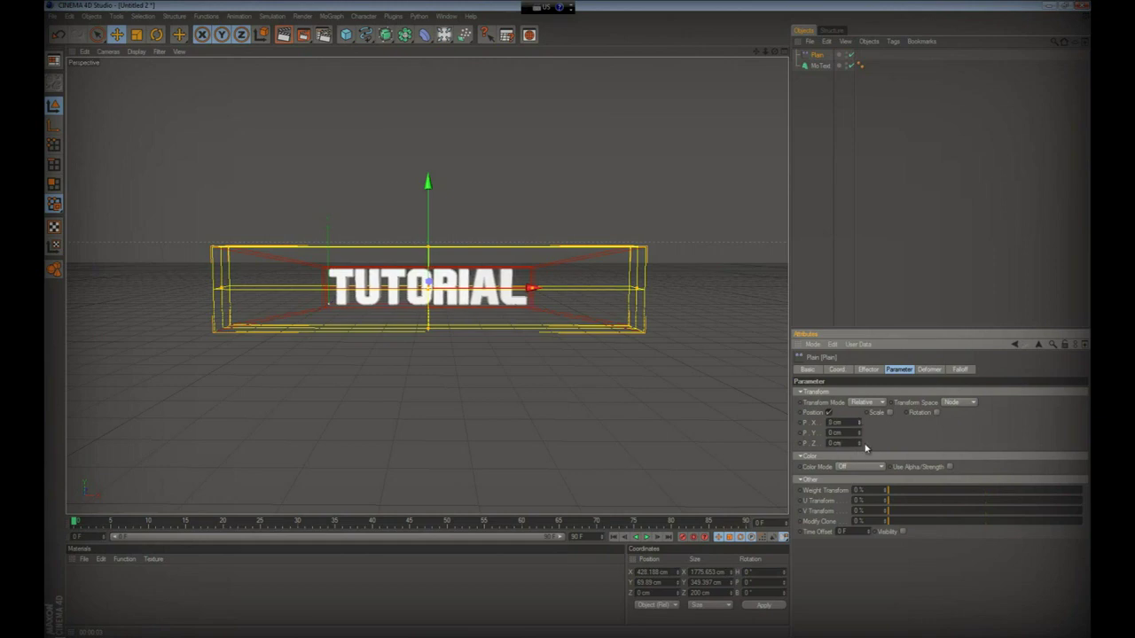
{"action": "left_click_drag", "start_coordinate": [859, 444], "coordinate": [860, 443]}
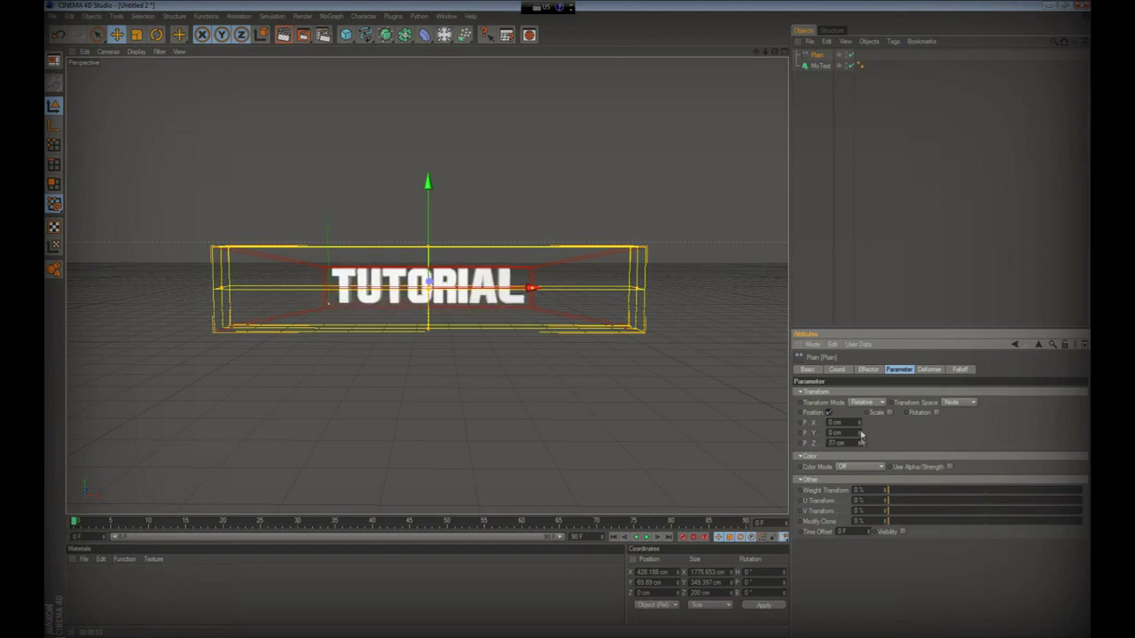
{"action": "left_click_drag", "start_coordinate": [860, 447], "coordinate": [860, 446]}
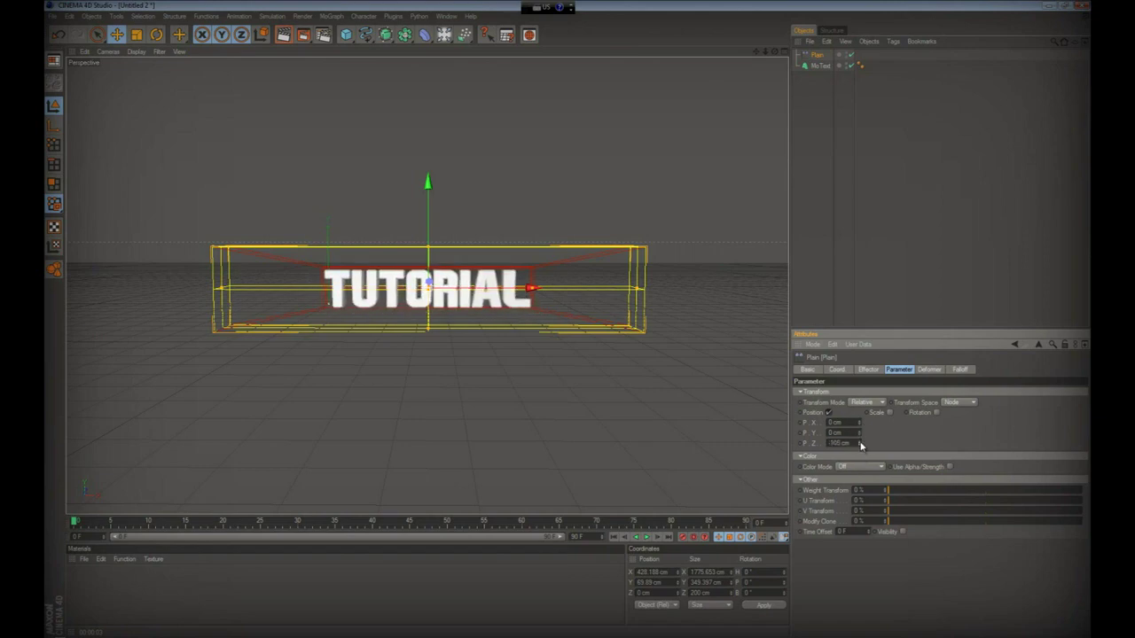
{"action": "left_click_drag", "start_coordinate": [859, 443], "coordinate": [860, 442]}
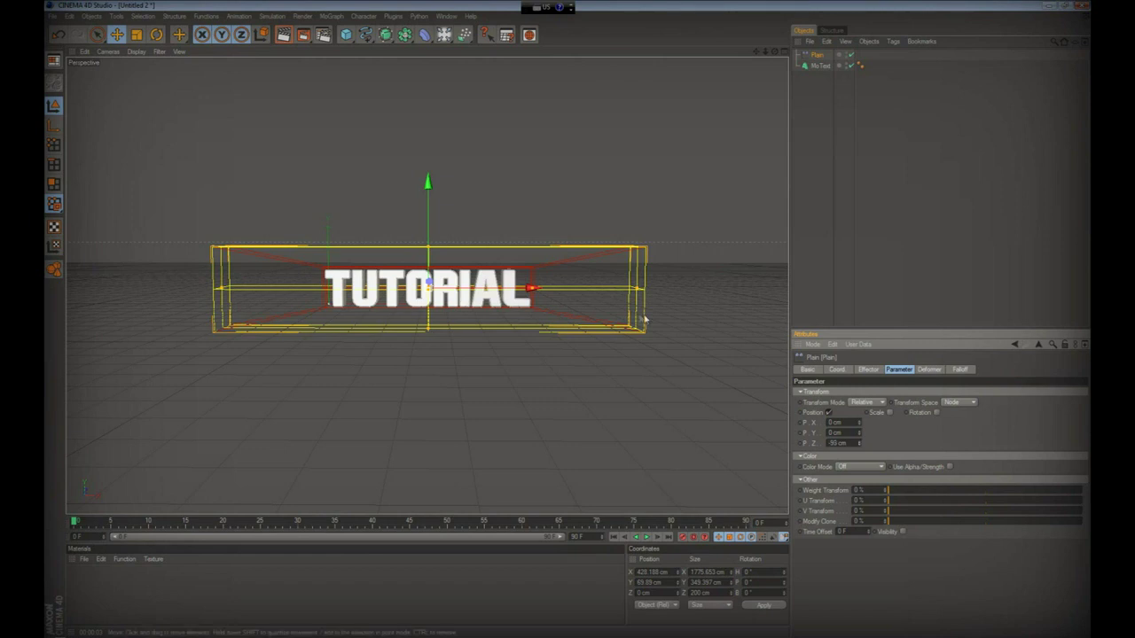
{"action": "left_click_drag", "start_coordinate": [550, 296], "coordinate": [561, 322]}
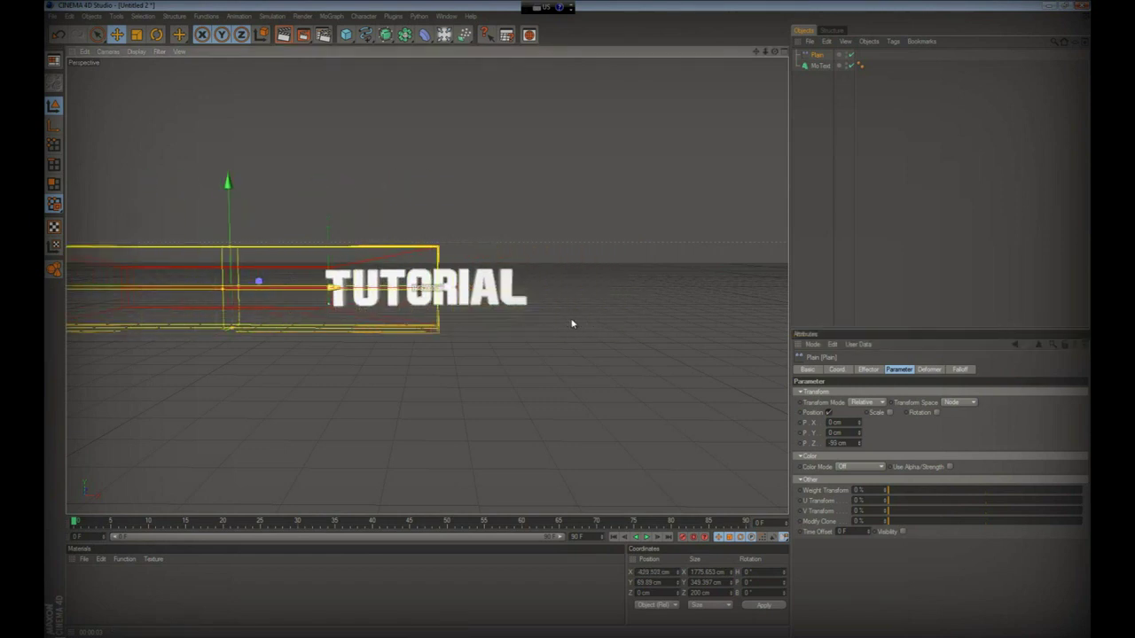
{"action": "left_click_drag", "start_coordinate": [561, 322], "coordinate": [567, 319]}
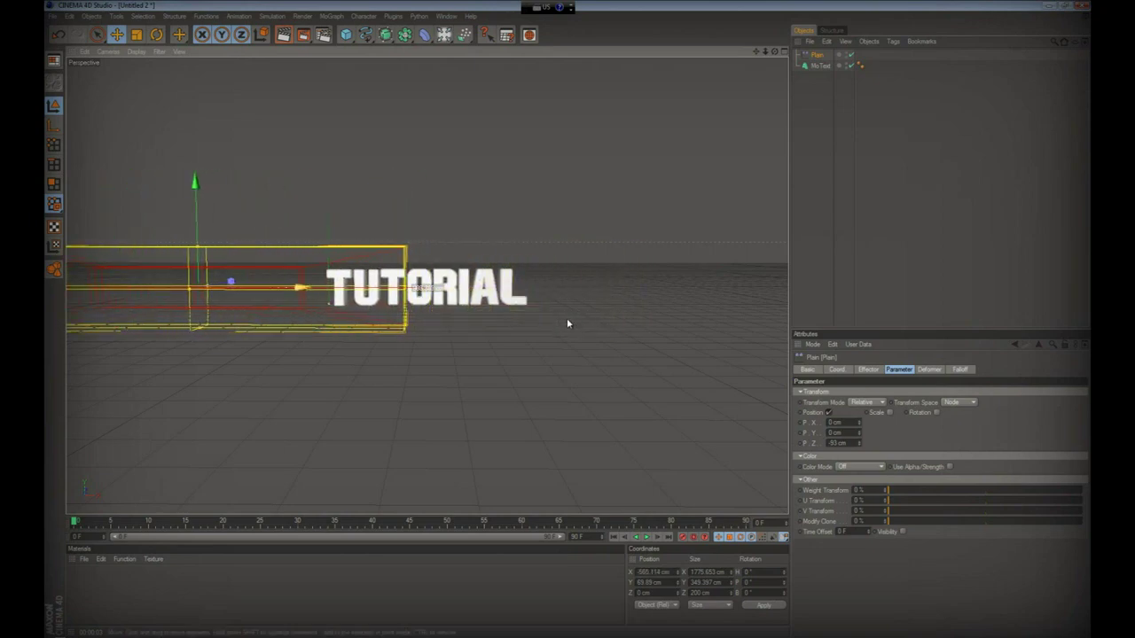
Increase the P.Z offset to -3601 cm and slide the box right across the word.
{"action": "left_click_drag", "start_coordinate": [859, 445], "coordinate": [856, 479]}
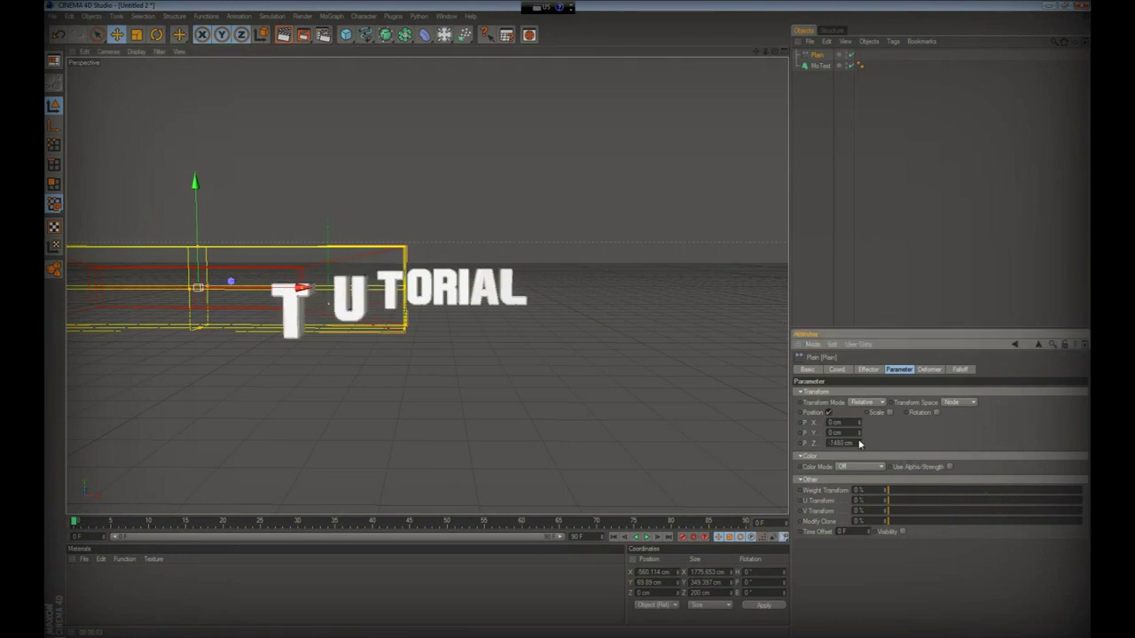
{"action": "mouse_move", "coordinate": [858, 443]}
{"action": "left_mouse_down"}
{"action": "mouse_move", "coordinate": [859, 453]}
{"action": "mouse_move", "coordinate": [859, 441]}
{"action": "left_mouse_up"}
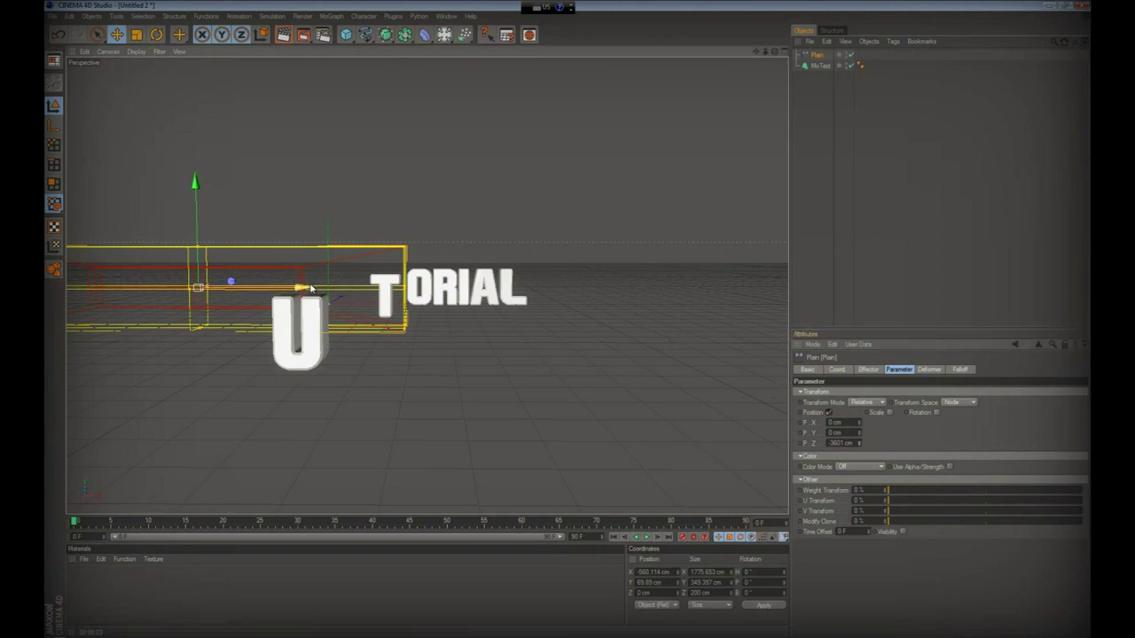
{"action": "left_click_drag", "start_coordinate": [306, 282], "coordinate": [568, 324]}
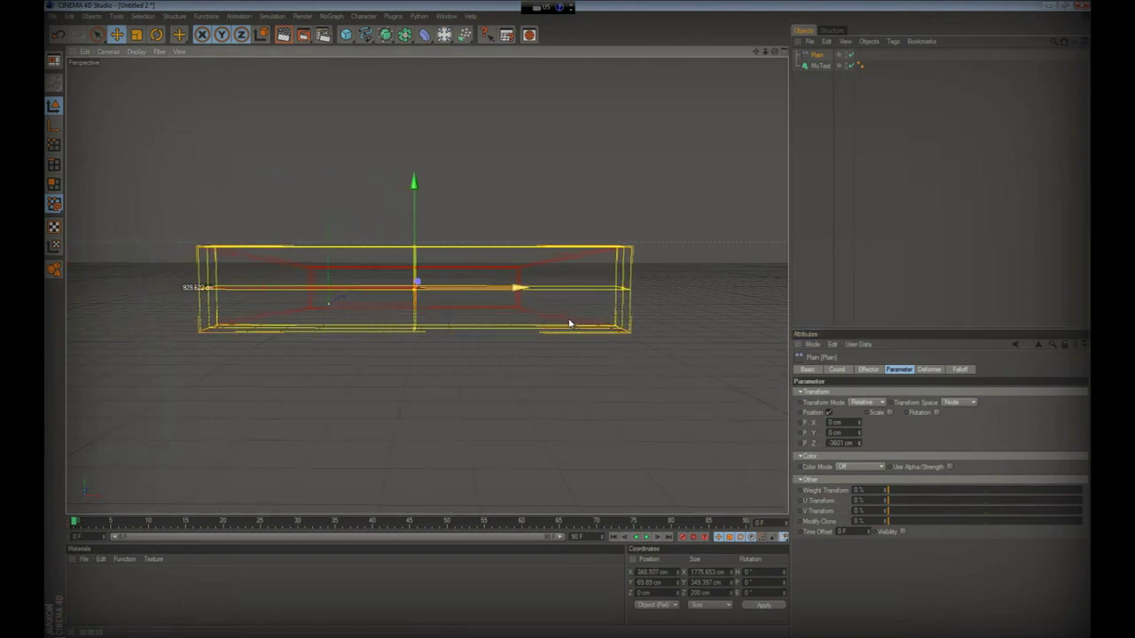
At frame 60, move the Plain effector right past the TUTORIAL text.
{"action": "scroll", "coordinate": [473, 254], "scroll_direction": "up", "scroll_amount": 1}
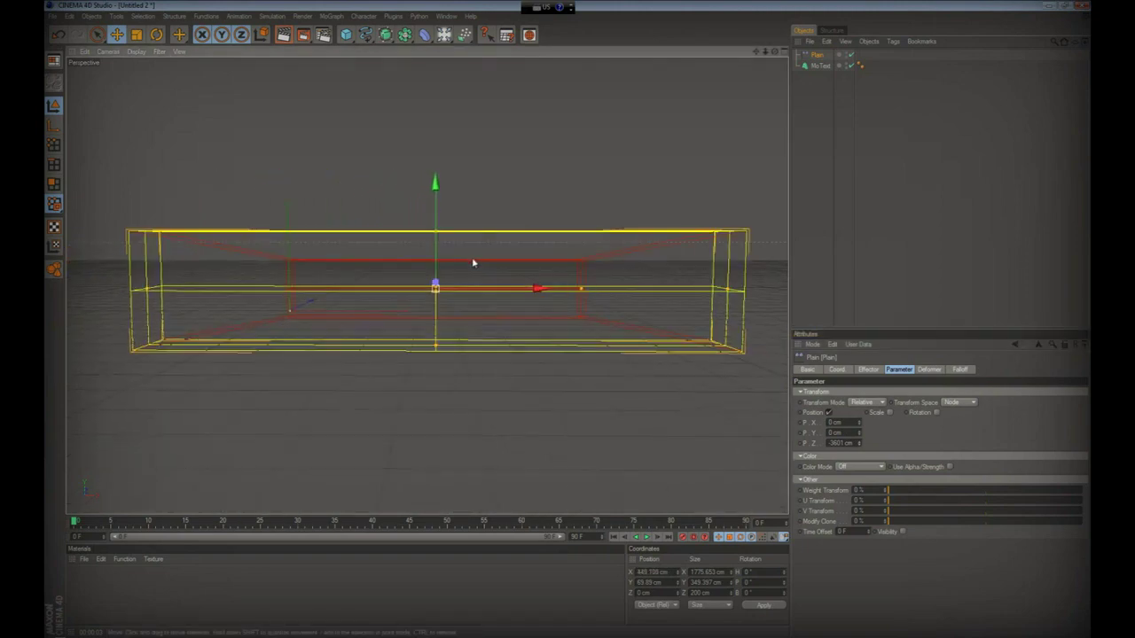
{"action": "scroll", "coordinate": [474, 255], "scroll_direction": "up", "scroll_amount": 2}
{"action": "scroll", "coordinate": [474, 255], "scroll_direction": "down", "scroll_amount": 2}
{"action": "scroll", "coordinate": [491, 338], "scroll_direction": "up", "scroll_amount": 2}
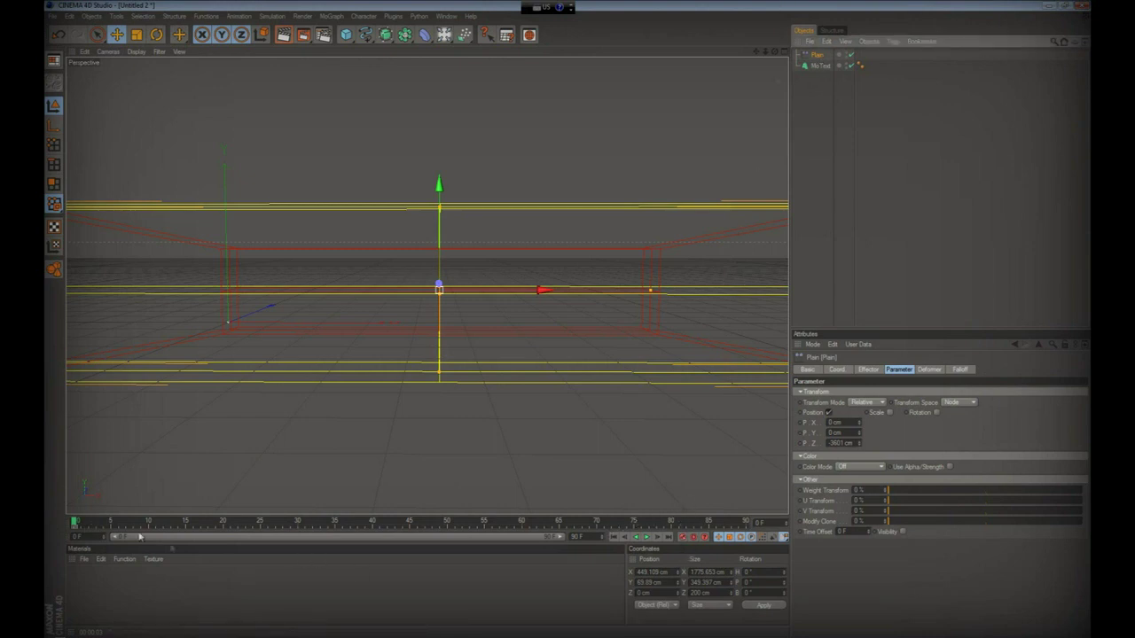
{"action": "left_click_drag", "start_coordinate": [75, 524], "coordinate": [521, 473]}
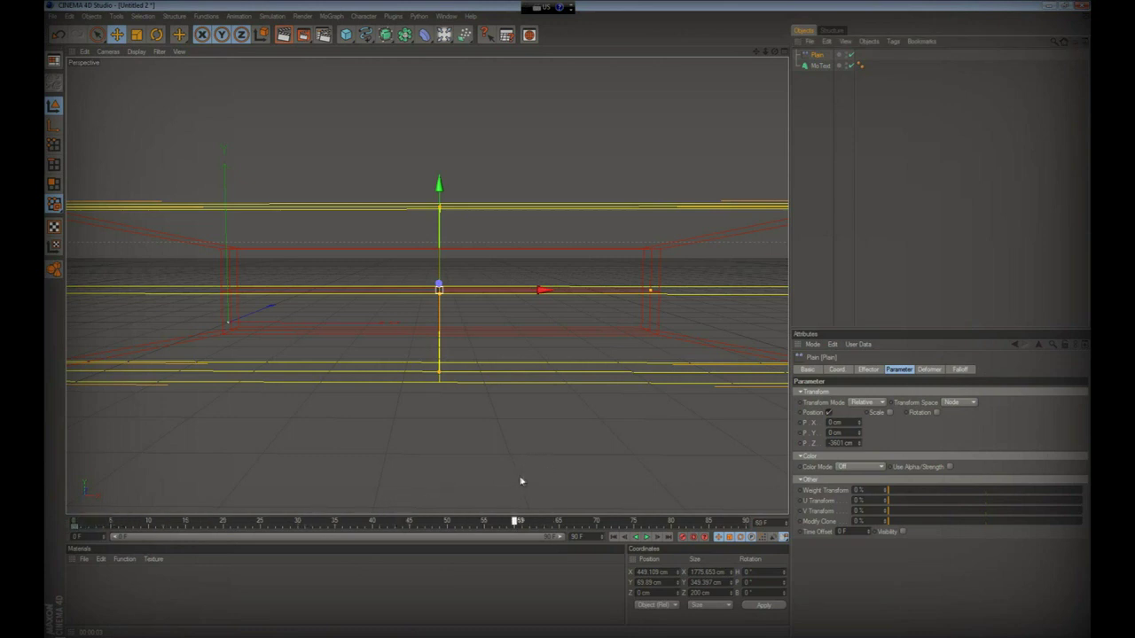
{"action": "left_click_drag", "start_coordinate": [522, 473], "coordinate": [523, 480]}
{"action": "left_click_drag", "start_coordinate": [530, 291], "coordinate": [569, 324]}
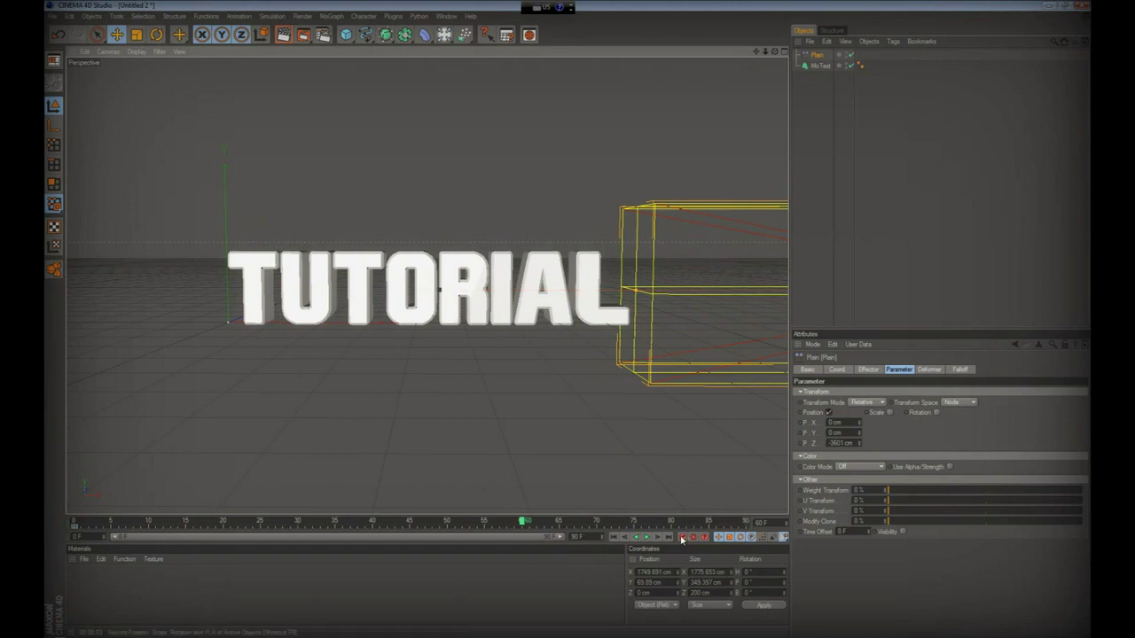
Preview the letter fly-in playback from the start, then step back to about frame 55.
{"action": "left_click", "coordinate": [613, 538]}
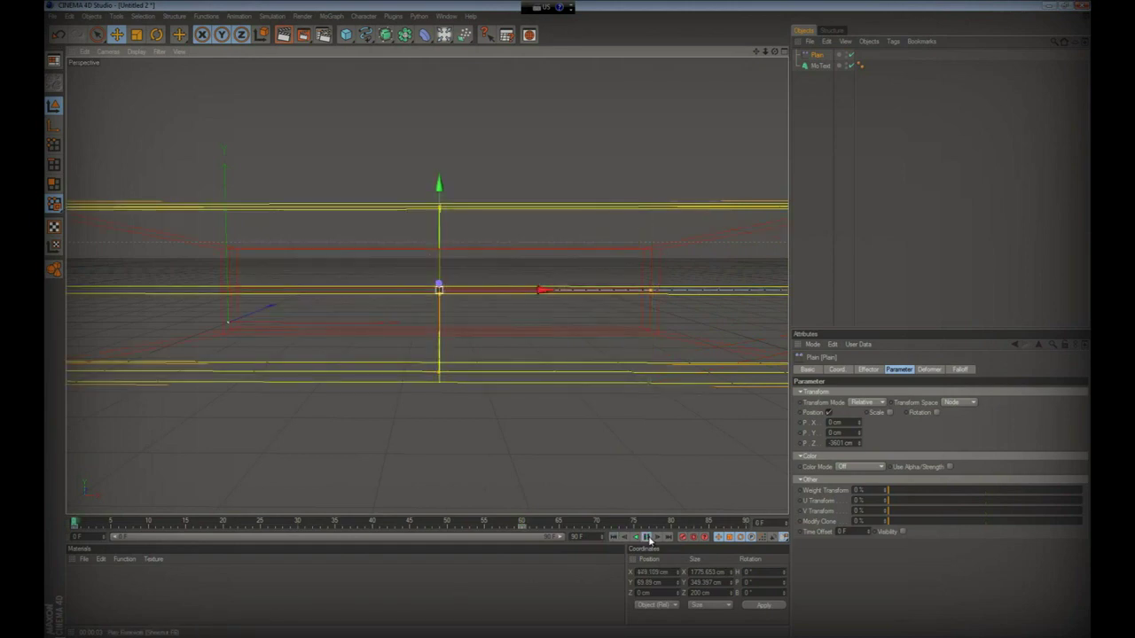
{"action": "left_click", "coordinate": [648, 538]}
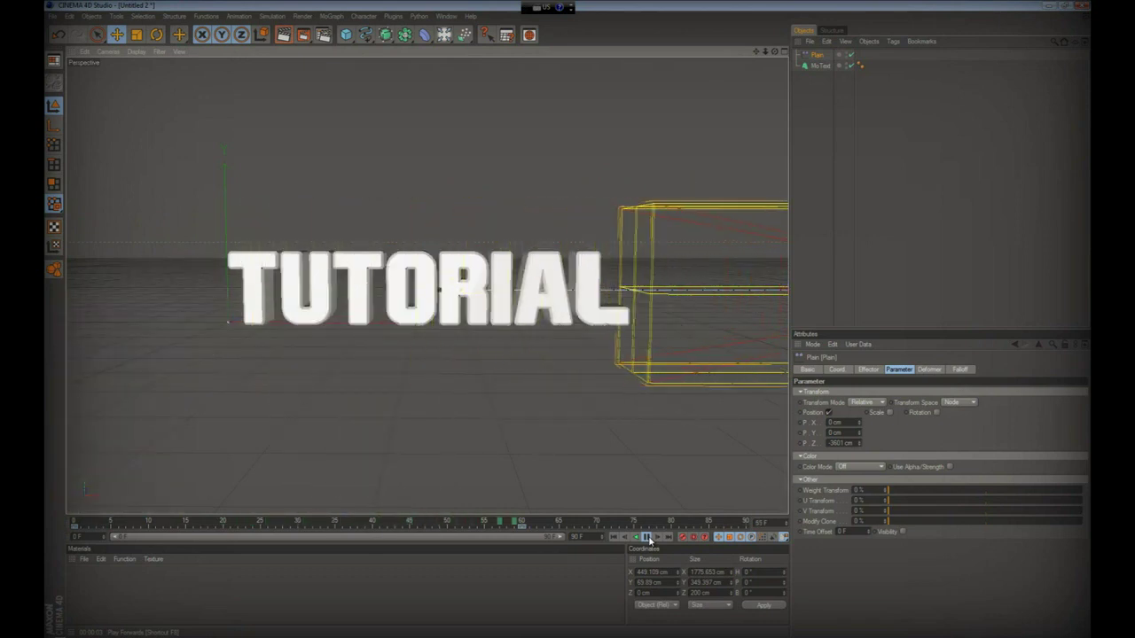
{"action": "left_click", "coordinate": [648, 538]}
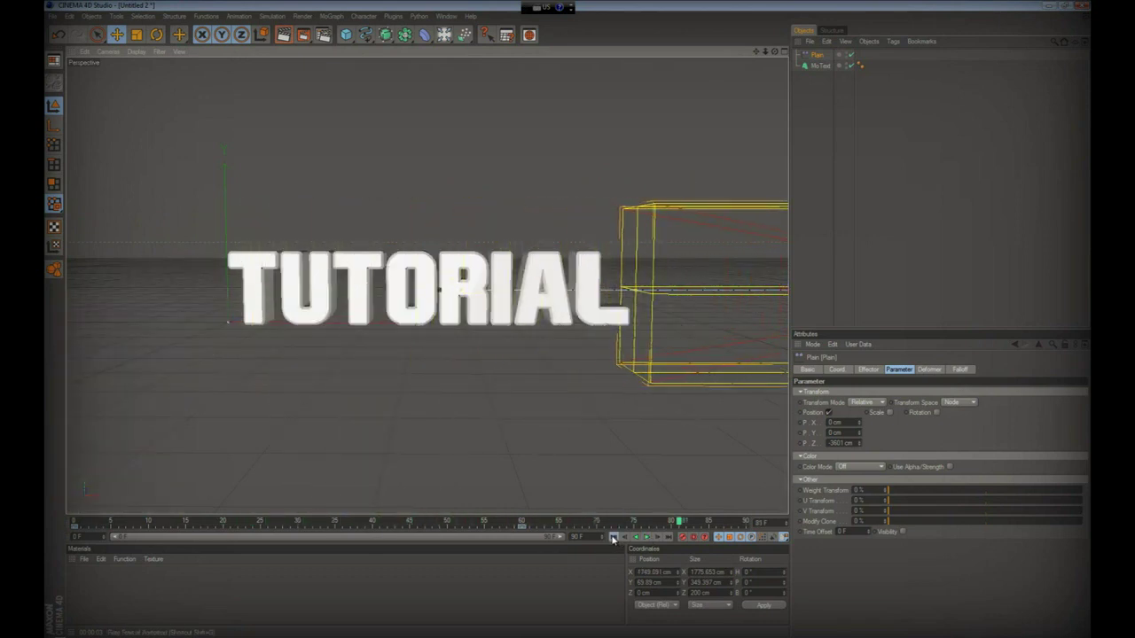
{"action": "left_click", "coordinate": [613, 538]}
{"action": "left_click", "coordinate": [648, 538]}
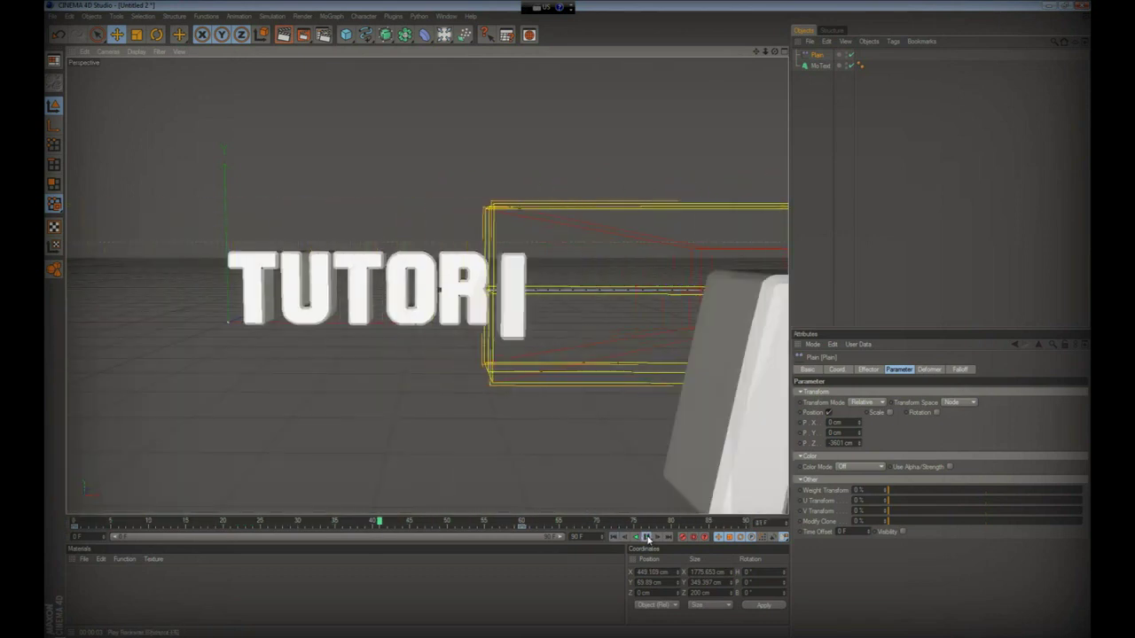
{"action": "left_click", "coordinate": [647, 538]}
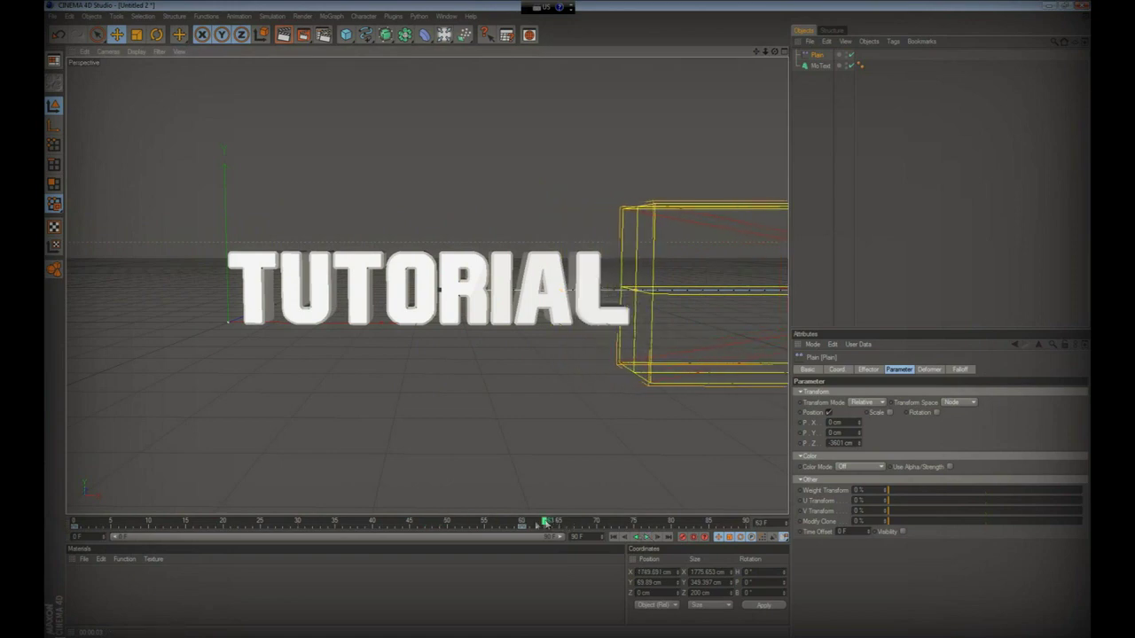
{"action": "left_click_drag", "start_coordinate": [544, 522], "coordinate": [486, 521]}
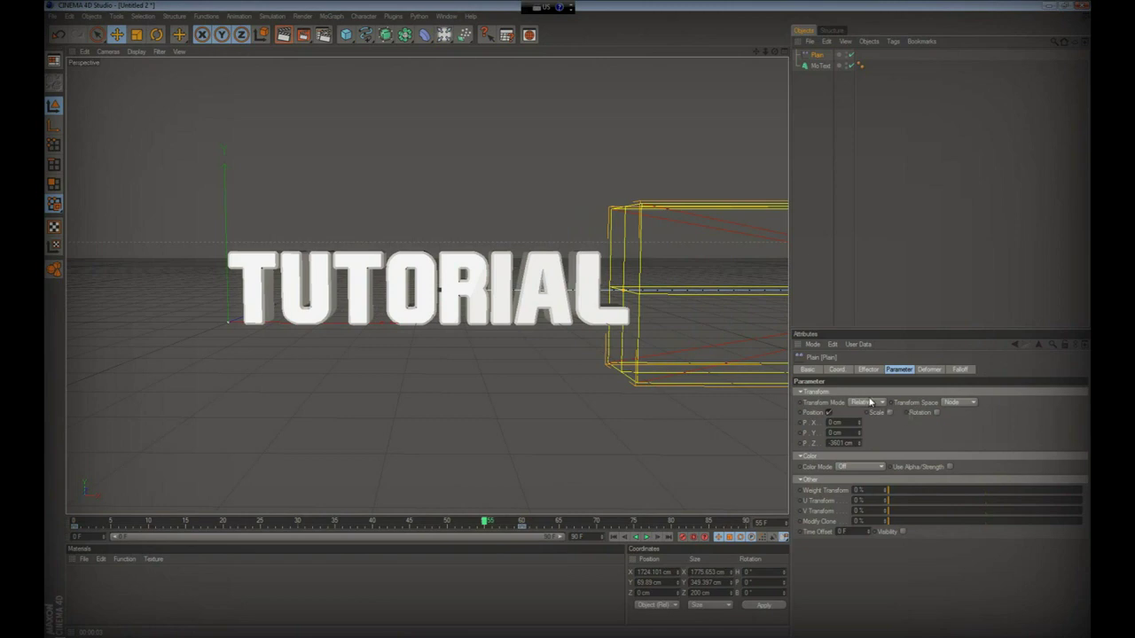
Enable rotation on the Plain effector and preview the tumbling letter fly-in.
{"action": "left_click", "coordinate": [896, 371]}
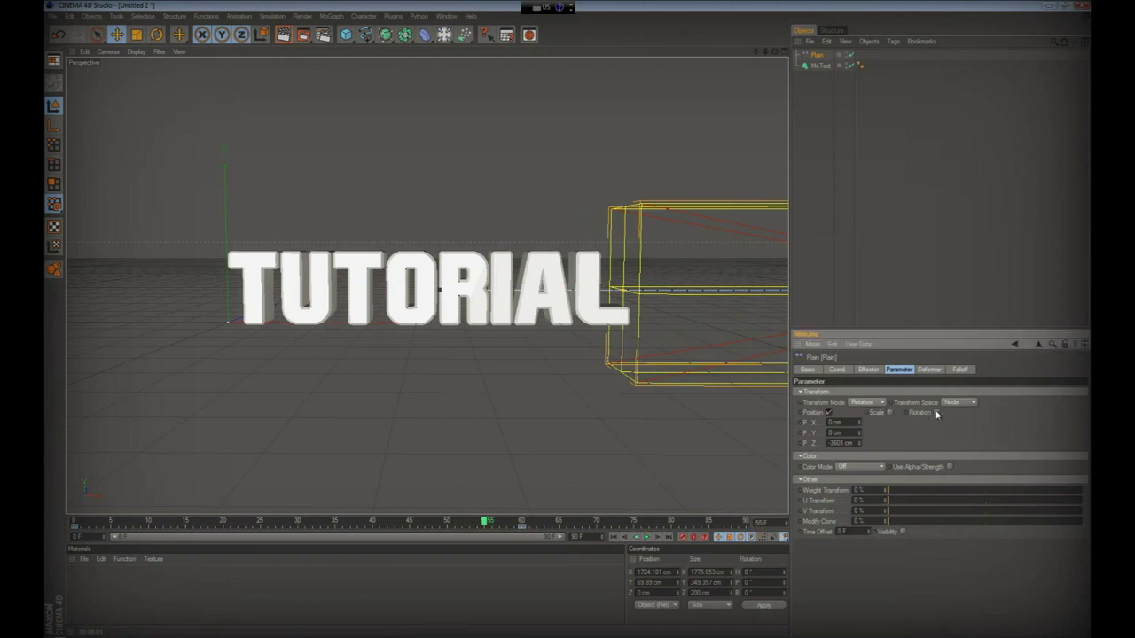
{"action": "left_click", "coordinate": [935, 413]}
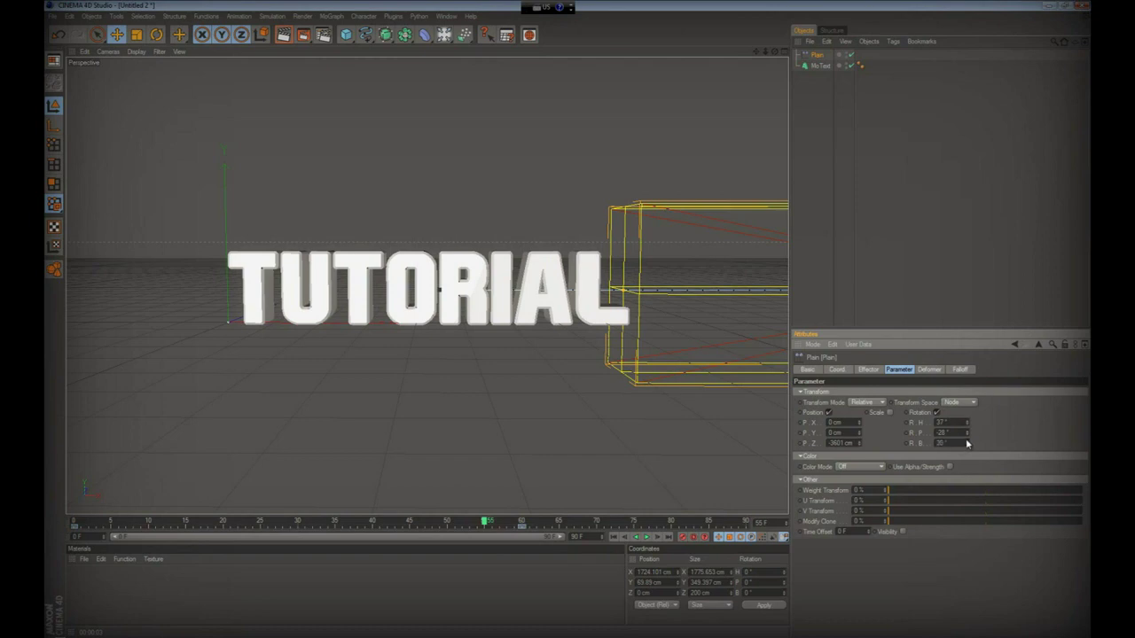
{"action": "left_click", "coordinate": [616, 537]}
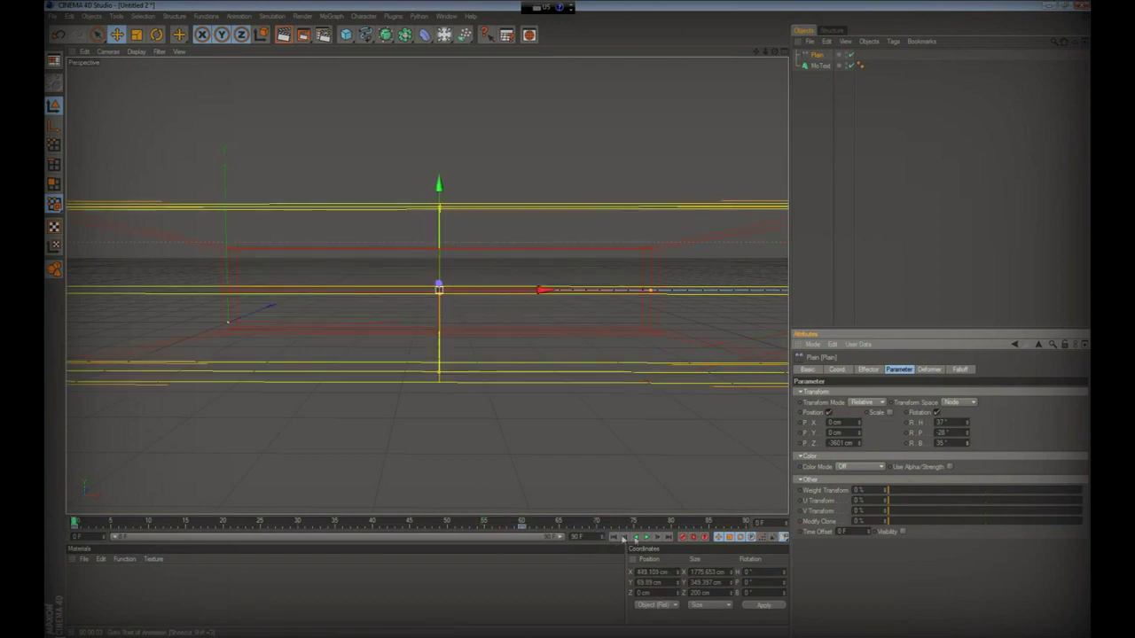
{"action": "left_click", "coordinate": [647, 538]}
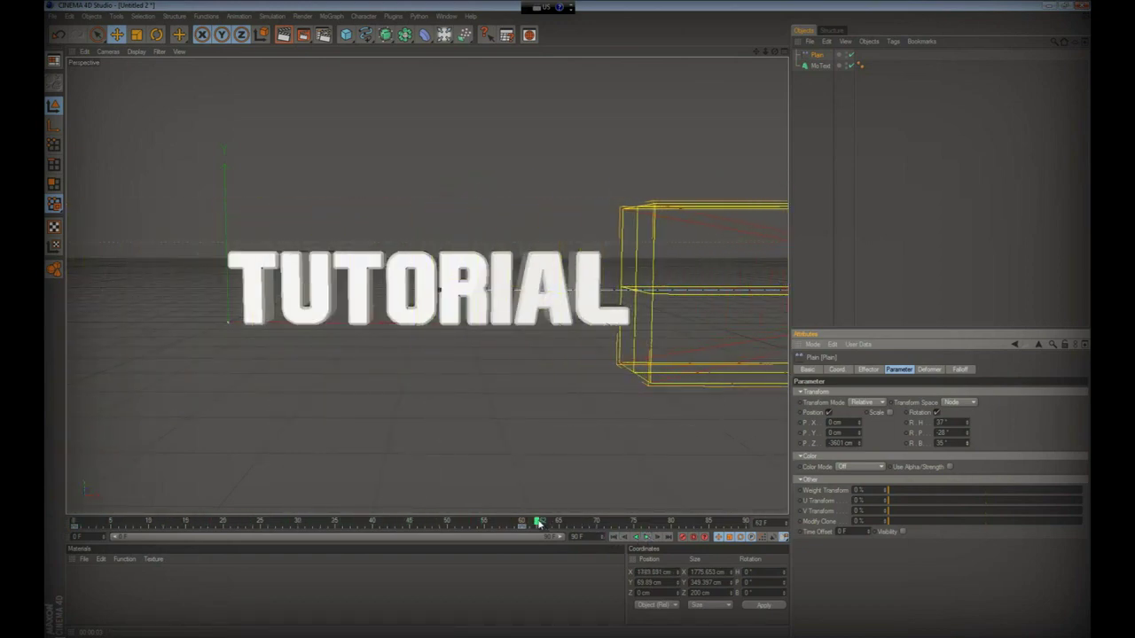
{"action": "mouse_move", "coordinate": [538, 523]}
{"action": "left_mouse_down"}
{"action": "mouse_move", "coordinate": [298, 517]}
{"action": "mouse_move", "coordinate": [481, 433]}
{"action": "mouse_move", "coordinate": [163, 455]}
{"action": "mouse_move", "coordinate": [476, 417]}
{"action": "mouse_move", "coordinate": [554, 388]}
{"action": "mouse_move", "coordinate": [491, 417]}
{"action": "mouse_move", "coordinate": [405, 420]}
{"action": "mouse_move", "coordinate": [476, 417]}
{"action": "left_mouse_up"}
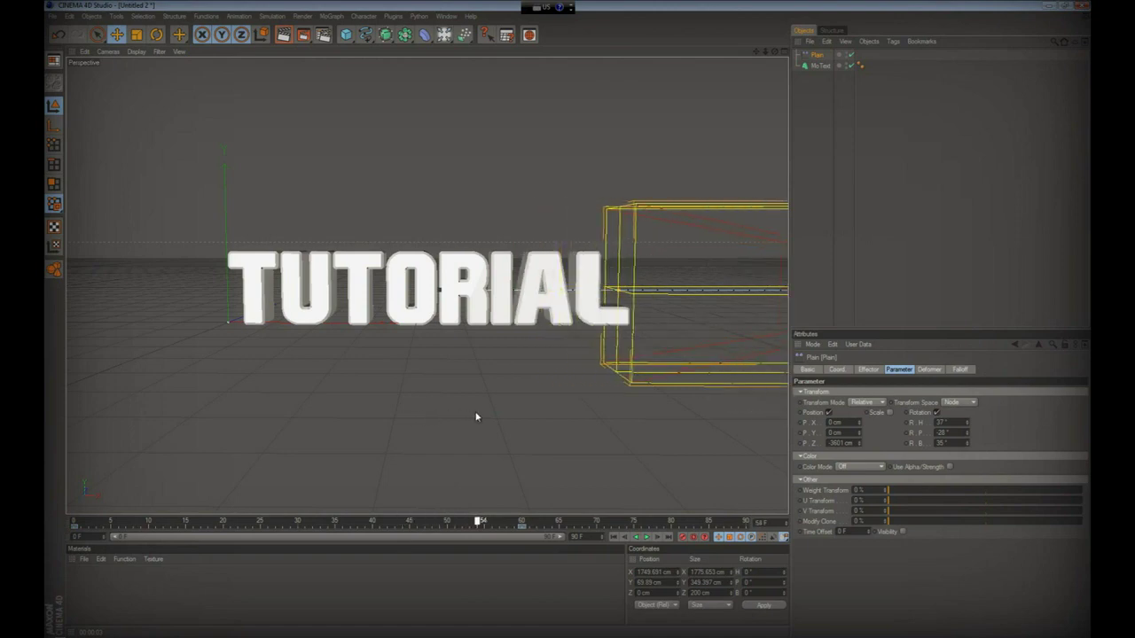
Create a new material and load a Gradient as its Color texture.
{"action": "double_click", "coordinate": [126, 587]}
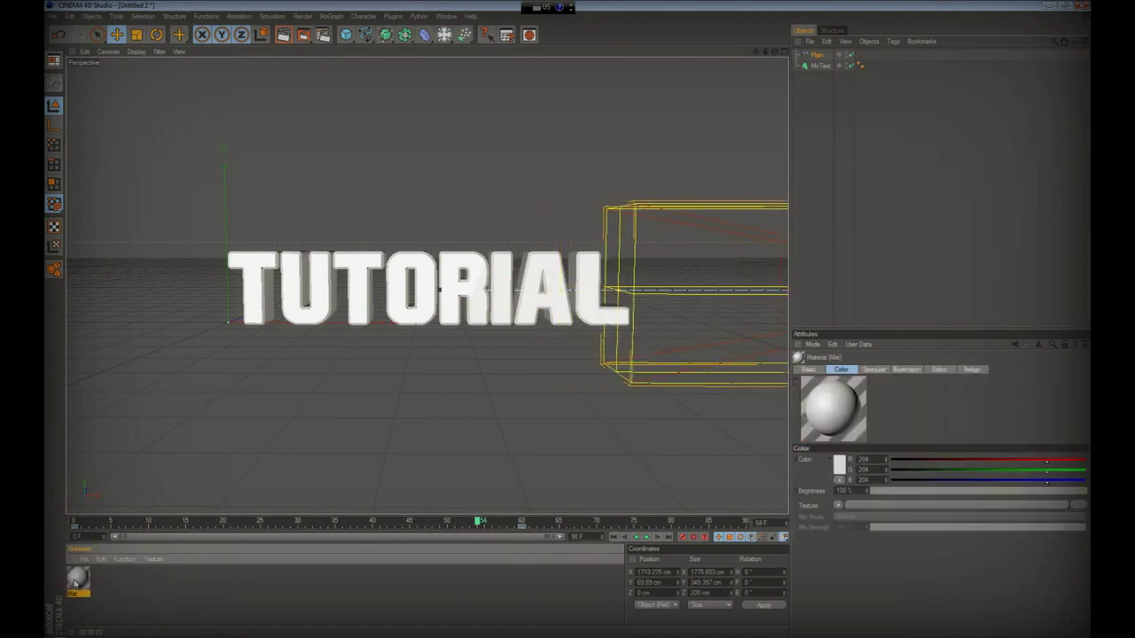
{"action": "double_click", "coordinate": [77, 580]}
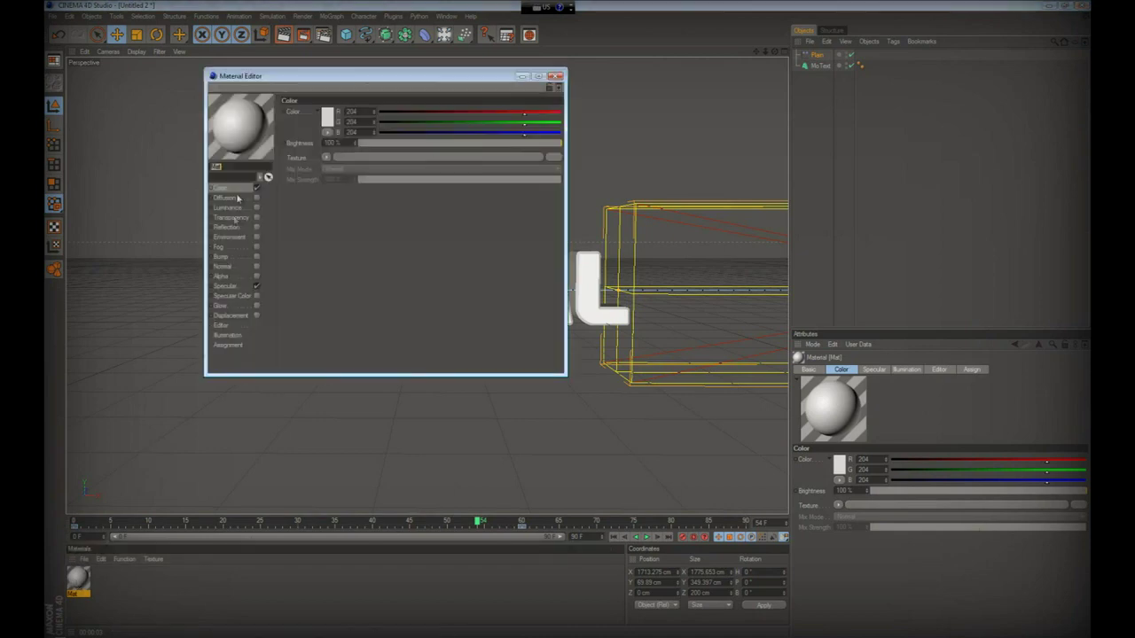
{"action": "left_click", "coordinate": [326, 117]}
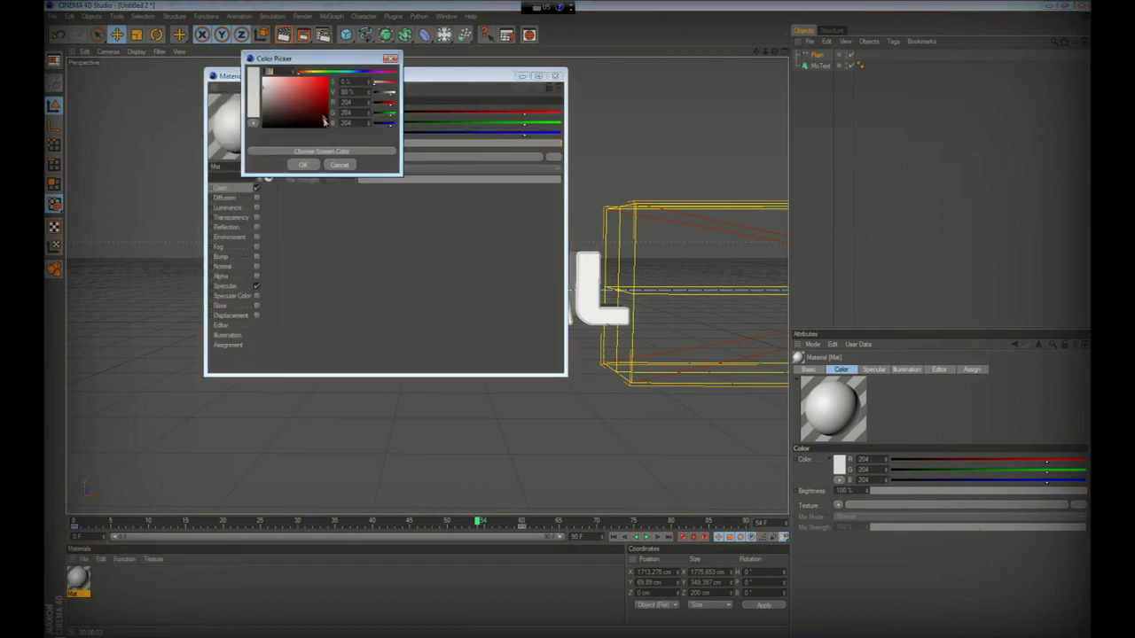
{"action": "left_click", "coordinate": [338, 165]}
{"action": "left_click", "coordinate": [325, 157]}
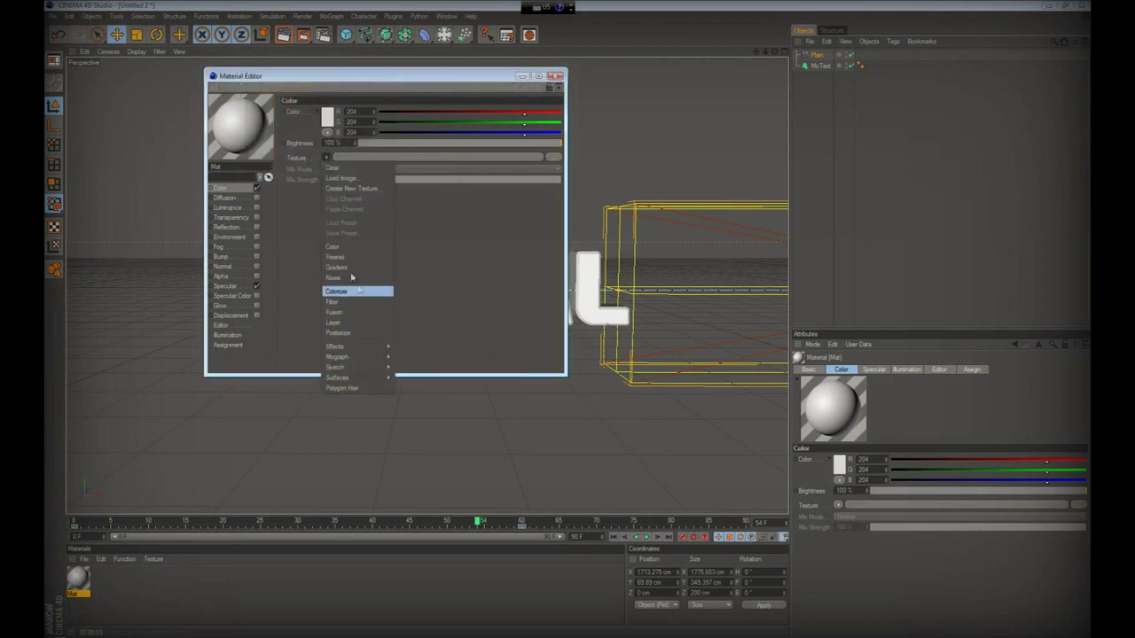
{"action": "left_click", "coordinate": [333, 268]}
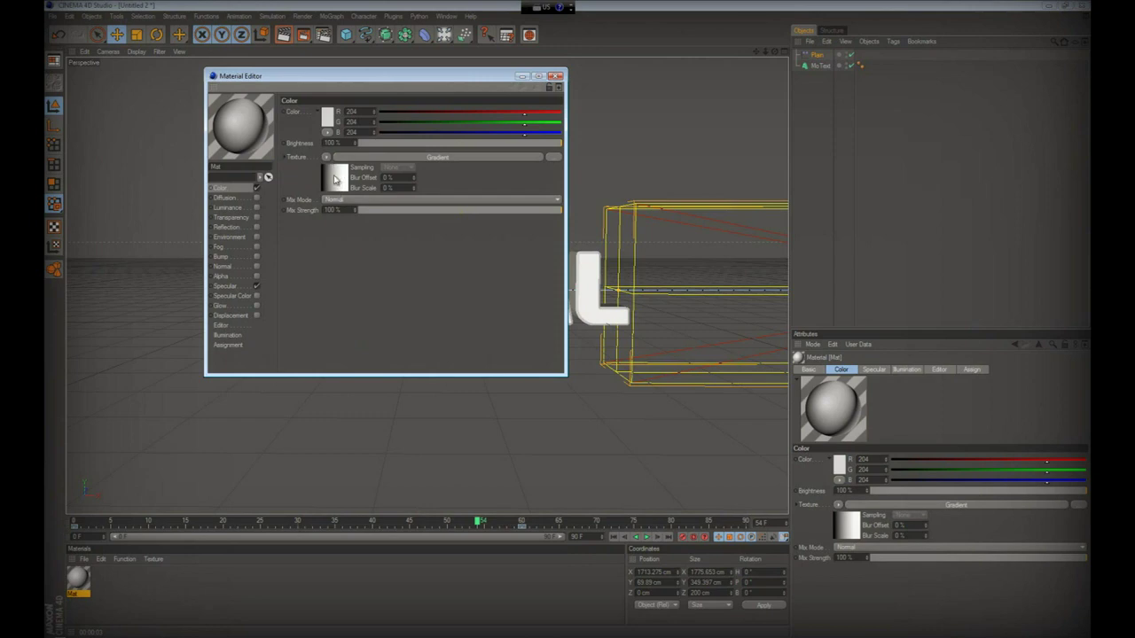
Set the gradient to 2D-Circular, fading from dark grey to black.
{"action": "left_click", "coordinate": [337, 180]}
{"action": "left_click", "coordinate": [335, 205]}
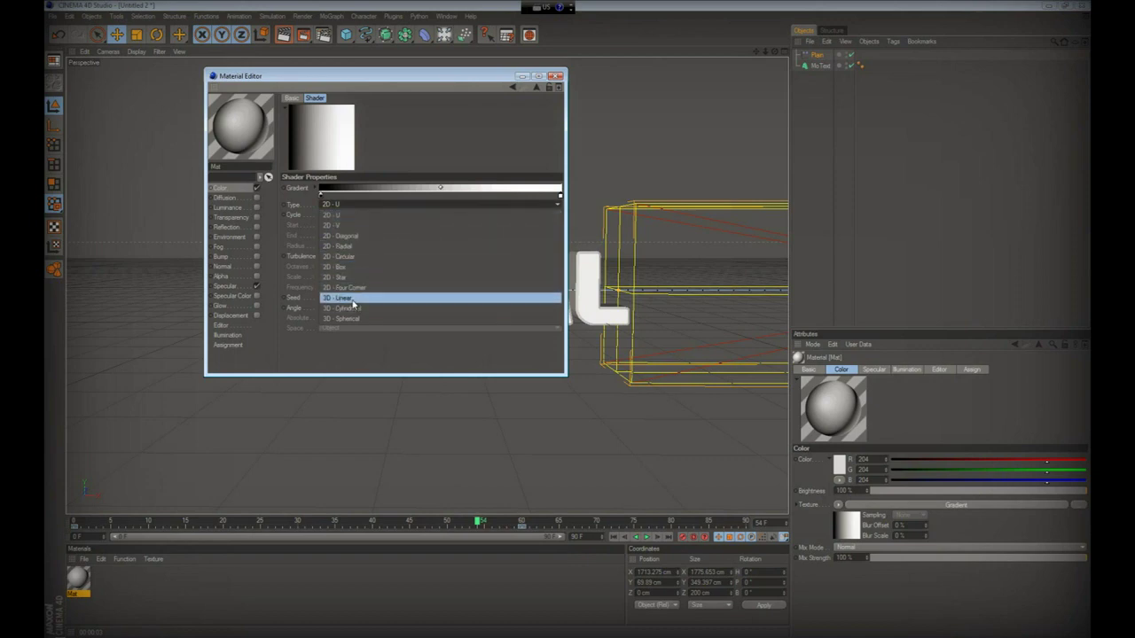
{"action": "left_click", "coordinate": [344, 256]}
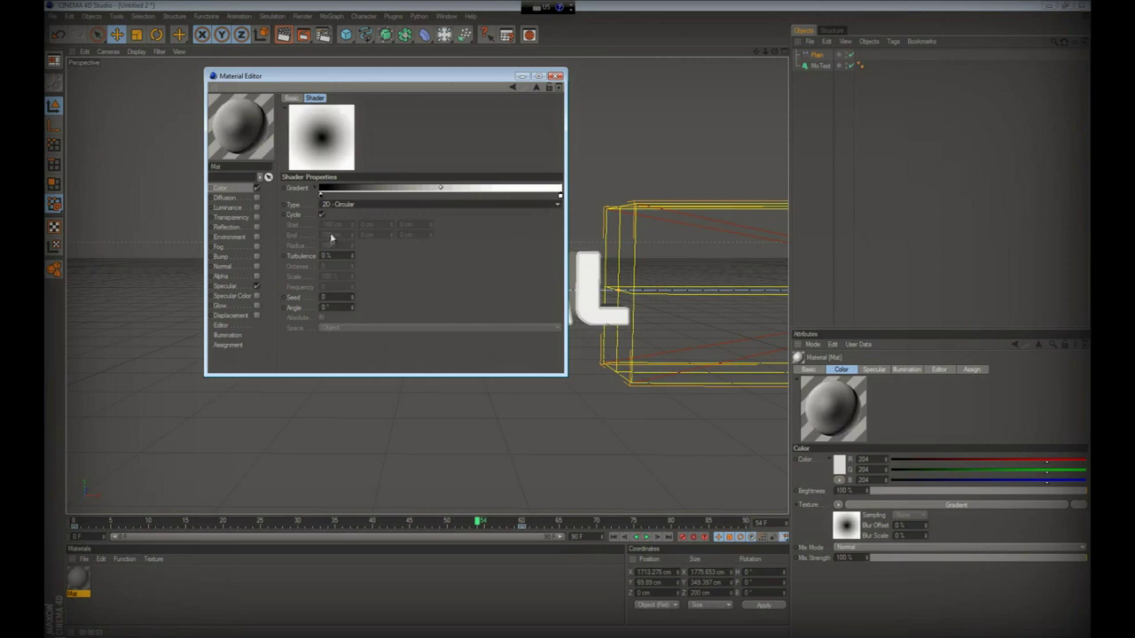
{"action": "double_click", "coordinate": [322, 197]}
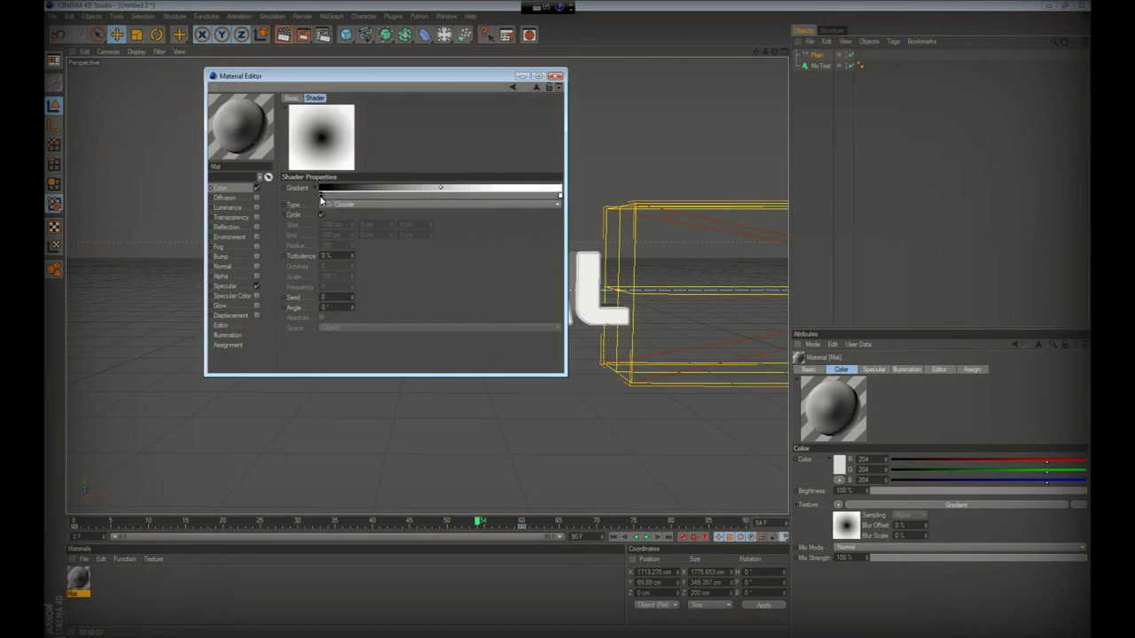
{"action": "left_click_drag", "start_coordinate": [250, 177], "coordinate": [247, 206]}
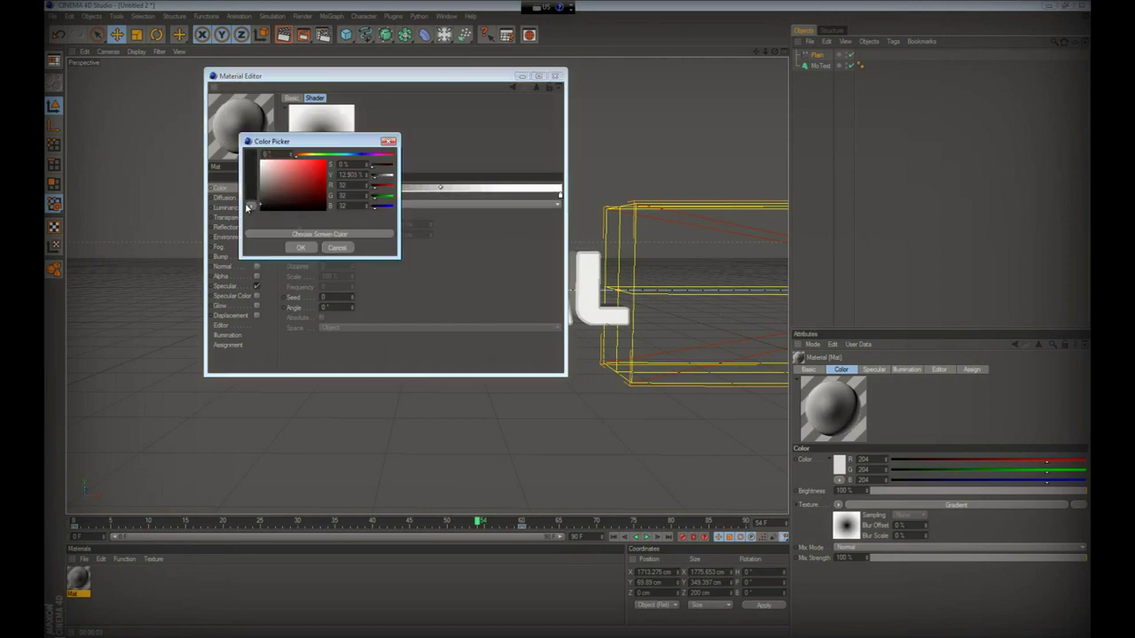
{"action": "left_click", "coordinate": [298, 247]}
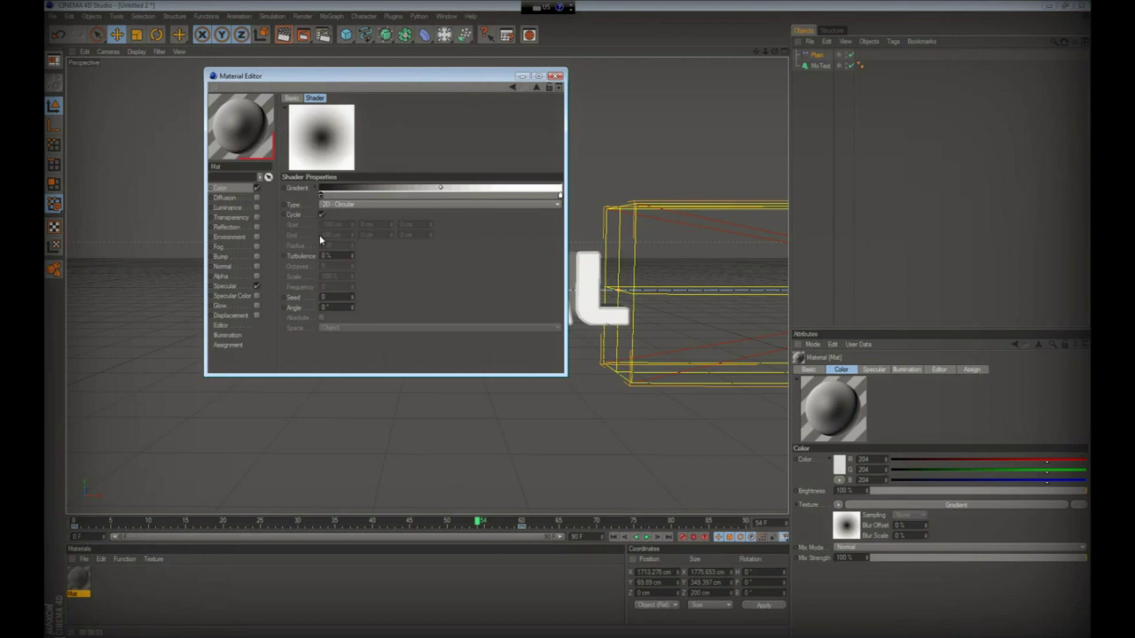
{"action": "double_click", "coordinate": [561, 195]}
{"action": "left_click_drag", "start_coordinate": [491, 160], "coordinate": [491, 208]}
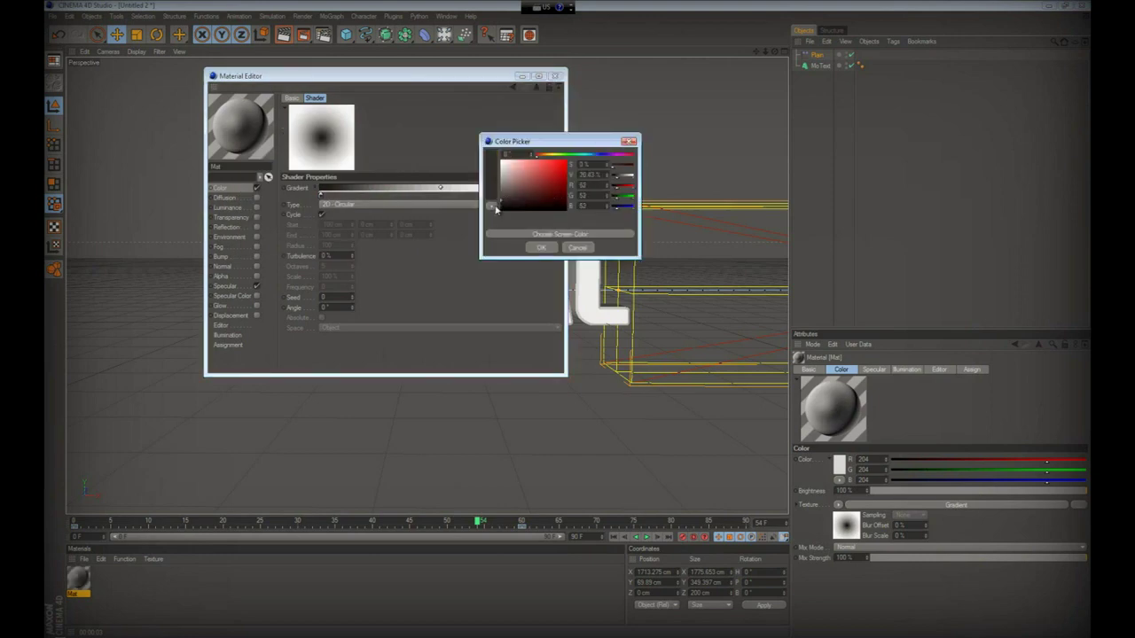
{"action": "left_click", "coordinate": [543, 248]}
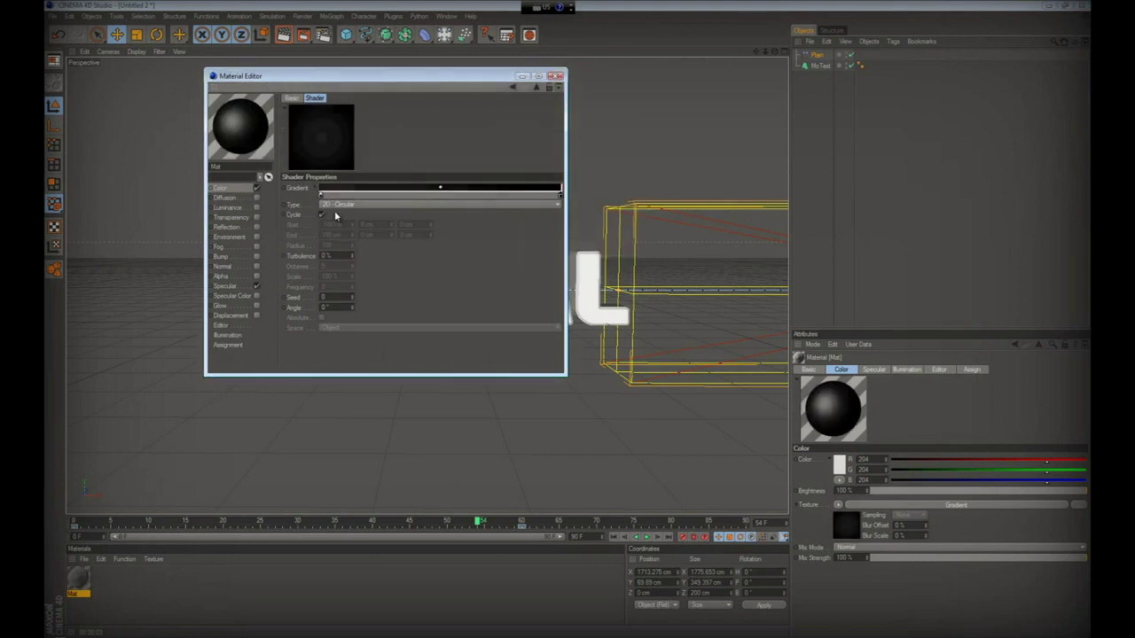
Add a Background object, apply the gradient material Mat to it, and render a preview.
{"action": "left_click", "coordinate": [555, 76]}
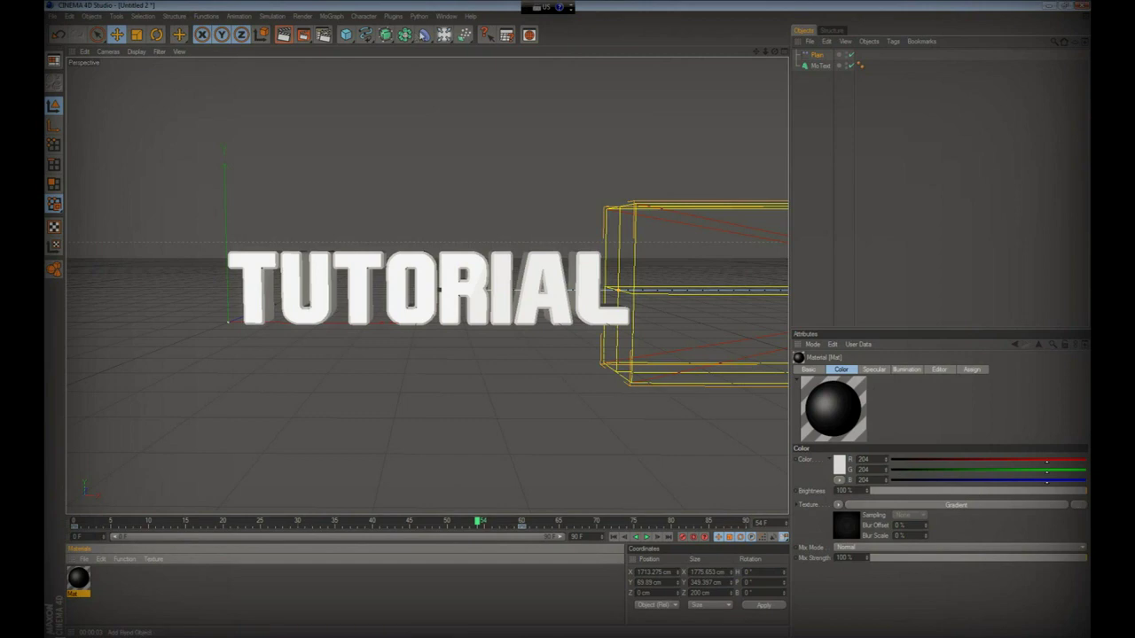
{"action": "left_click", "coordinate": [442, 36]}
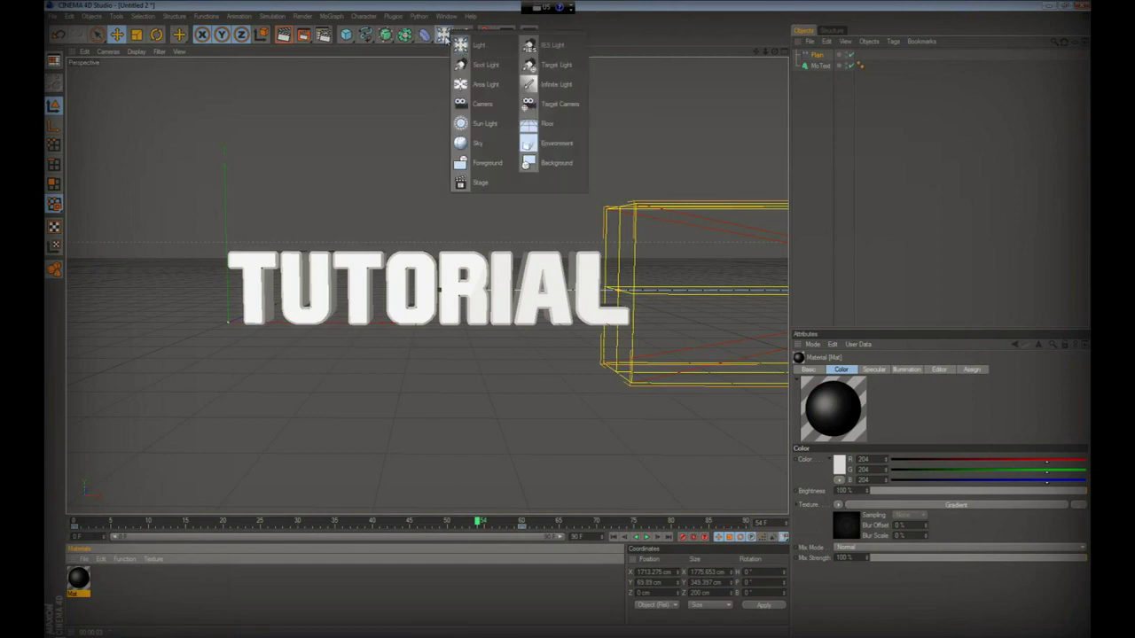
{"action": "left_click", "coordinate": [548, 166]}
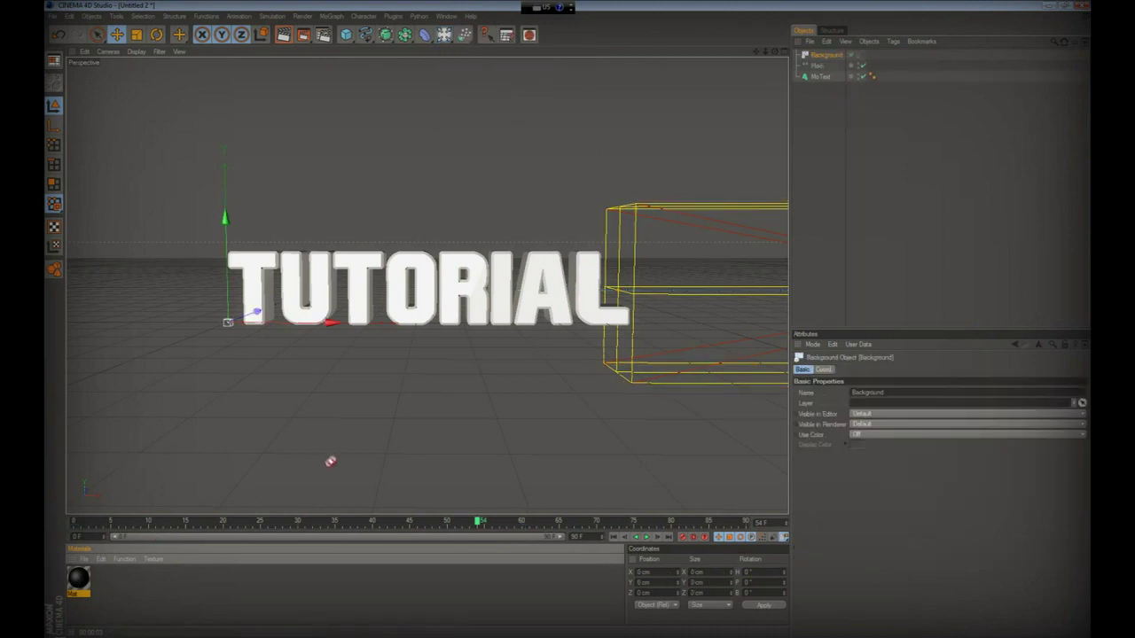
{"action": "left_click_drag", "start_coordinate": [780, 58], "coordinate": [833, 57]}
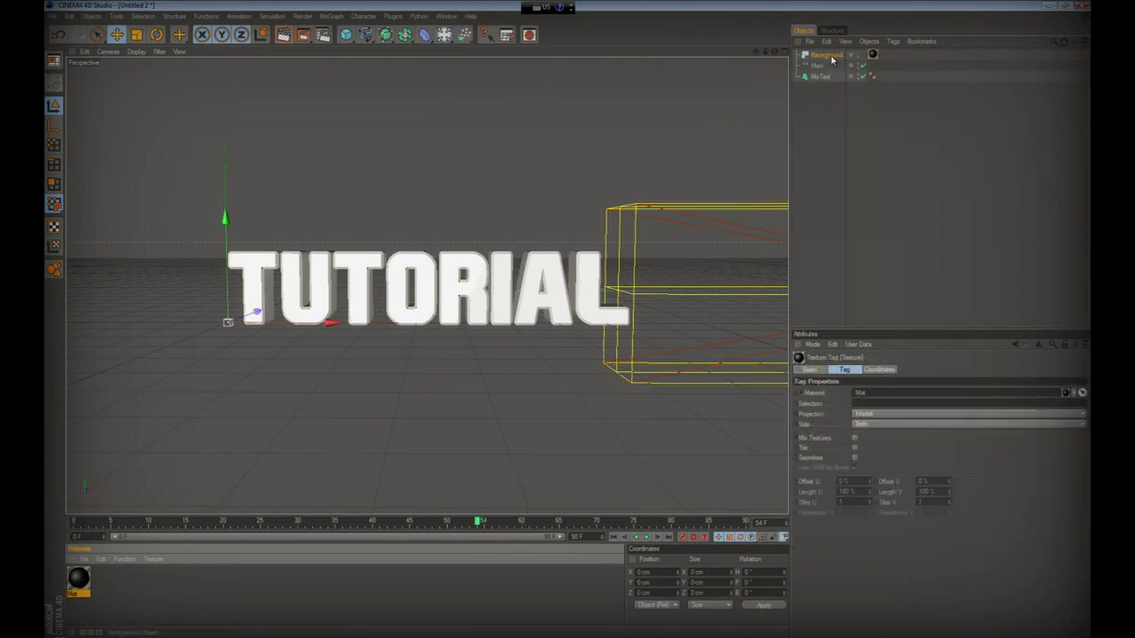
{"action": "left_click", "coordinate": [284, 34]}
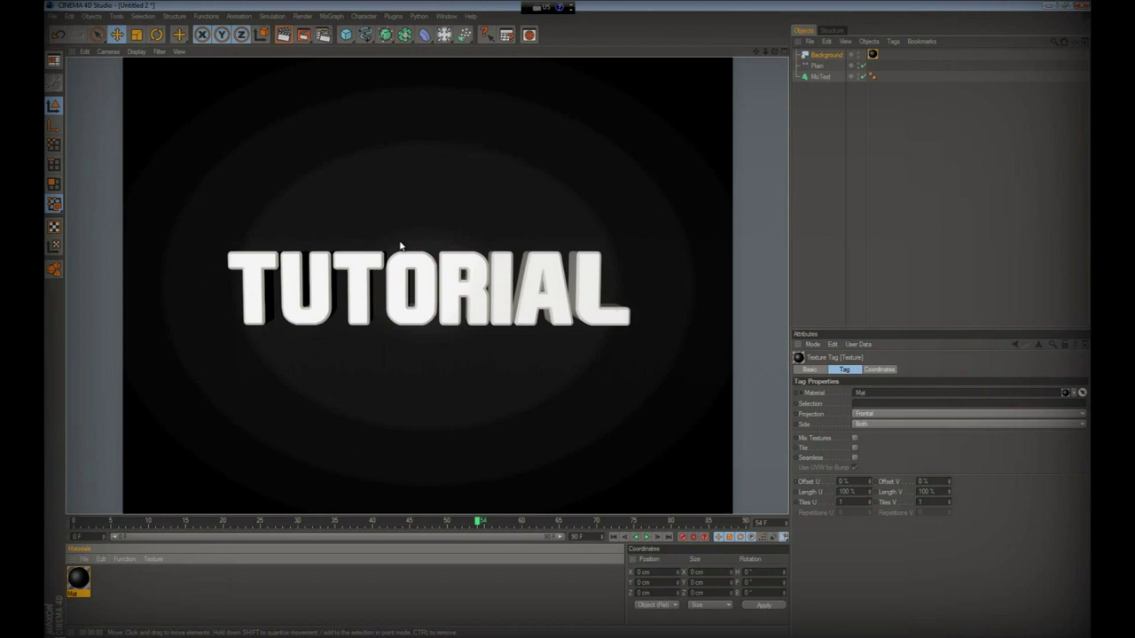
{"action": "left_click", "coordinate": [420, 299]}
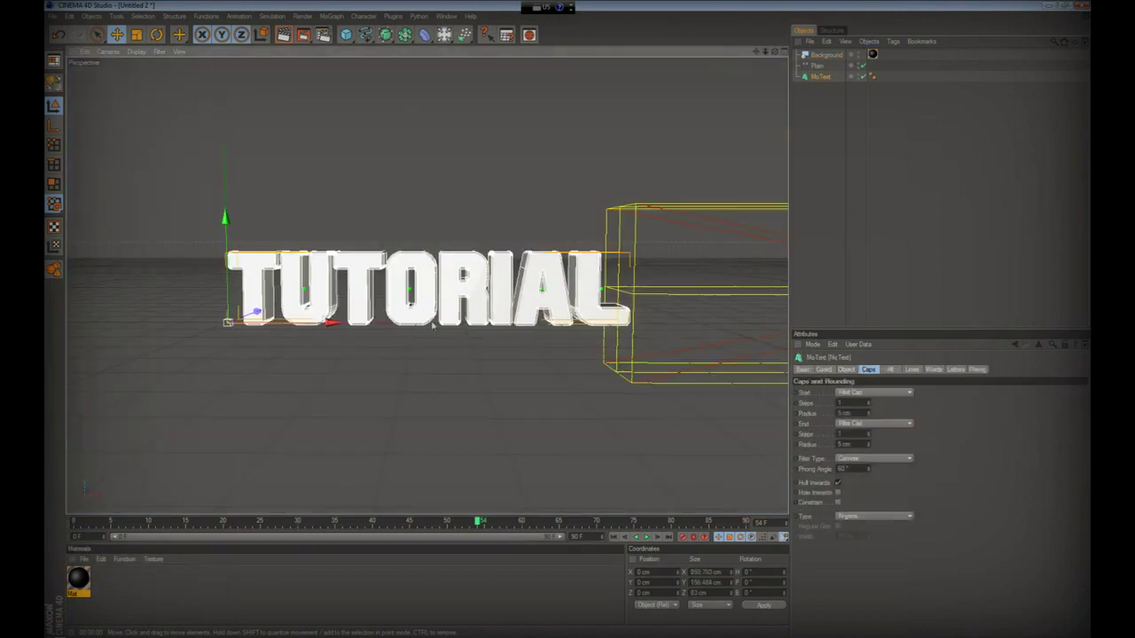
Create material Mat.1 with black color and Fresnel-textured reflection.
{"action": "double_click", "coordinate": [178, 590]}
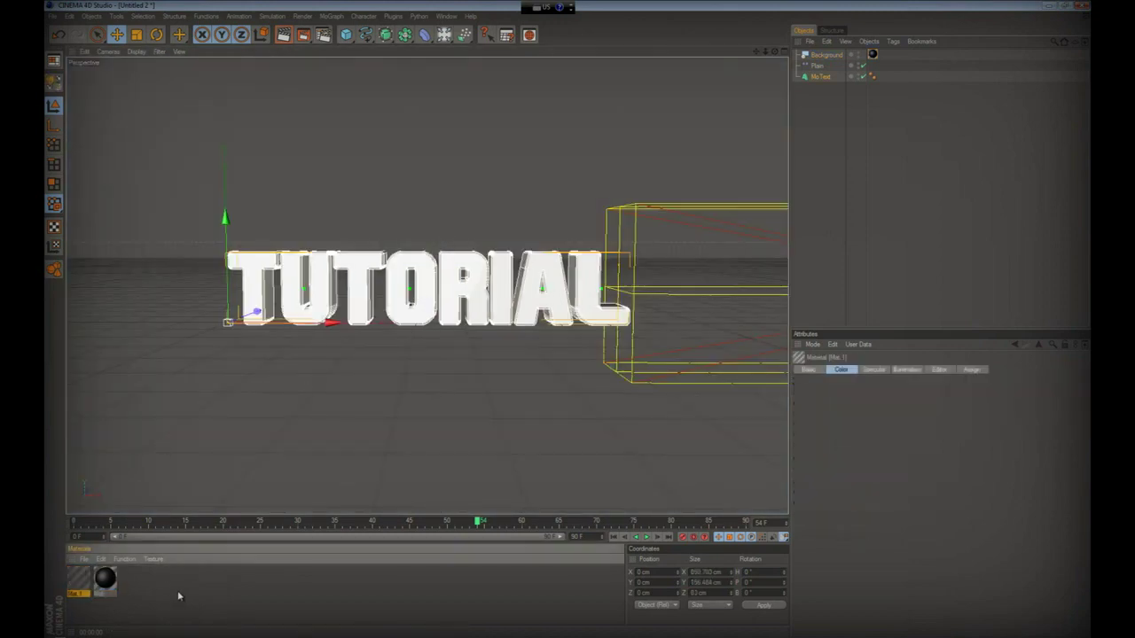
{"action": "double_click", "coordinate": [80, 578]}
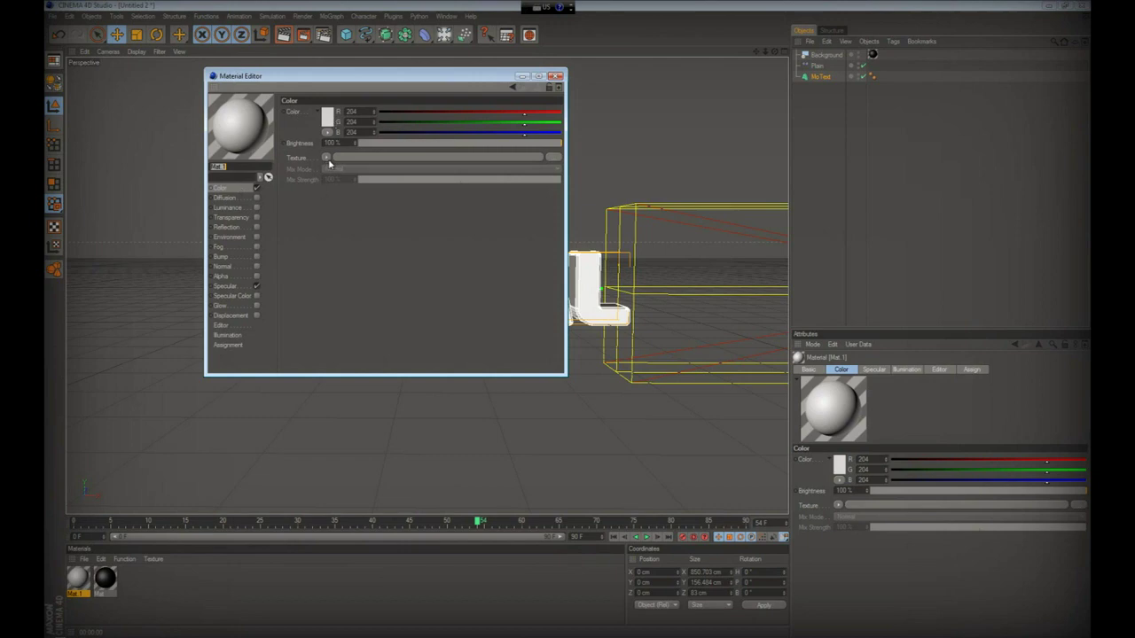
{"action": "left_click", "coordinate": [332, 119]}
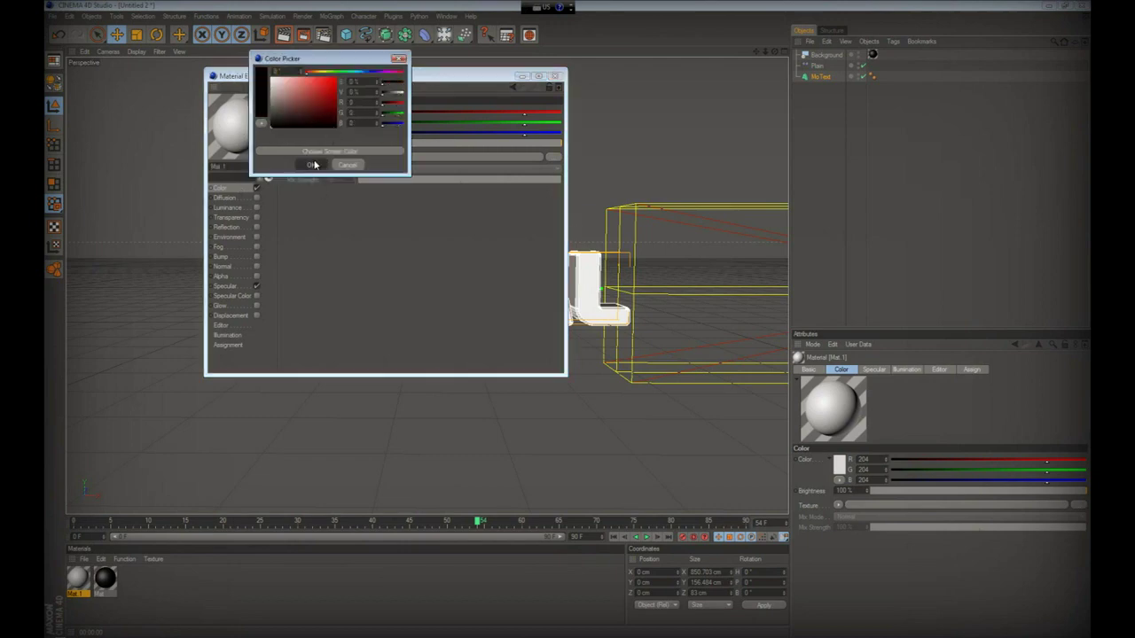
{"action": "left_click", "coordinate": [312, 165]}
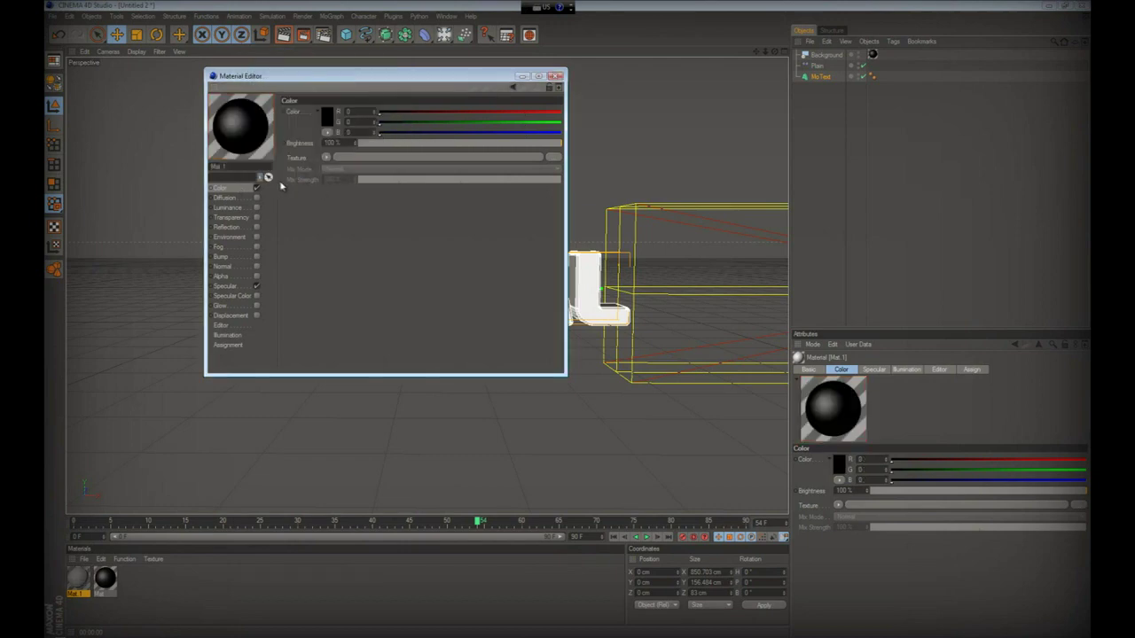
{"action": "left_click", "coordinate": [256, 227]}
{"action": "left_click", "coordinate": [328, 166]}
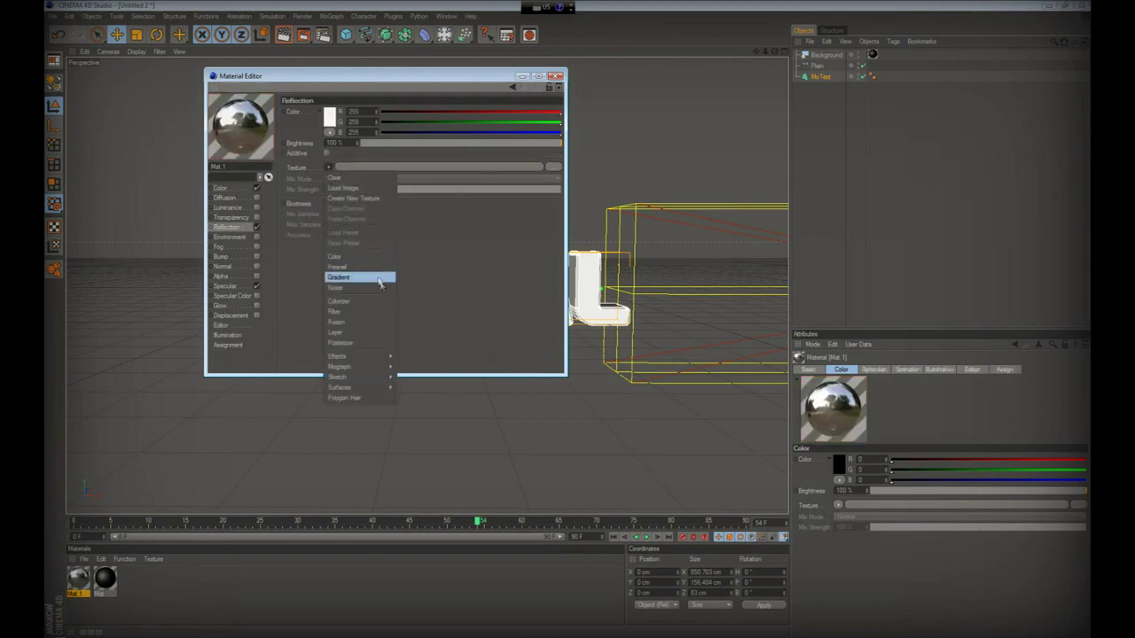
{"action": "left_click", "coordinate": [350, 266]}
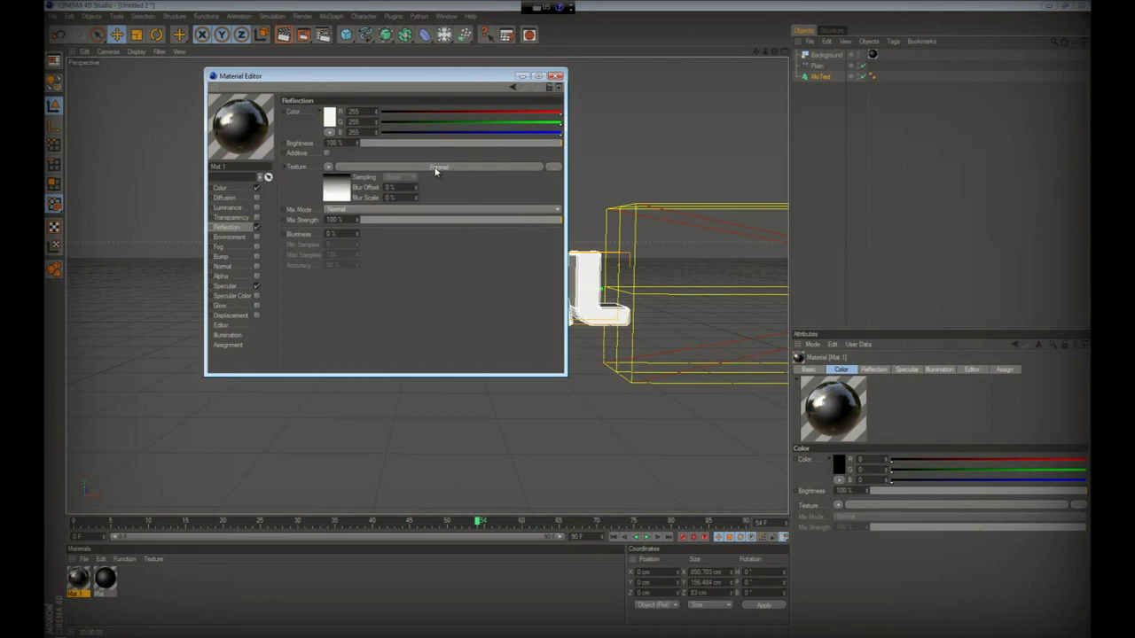
{"action": "left_click", "coordinate": [243, 188]}
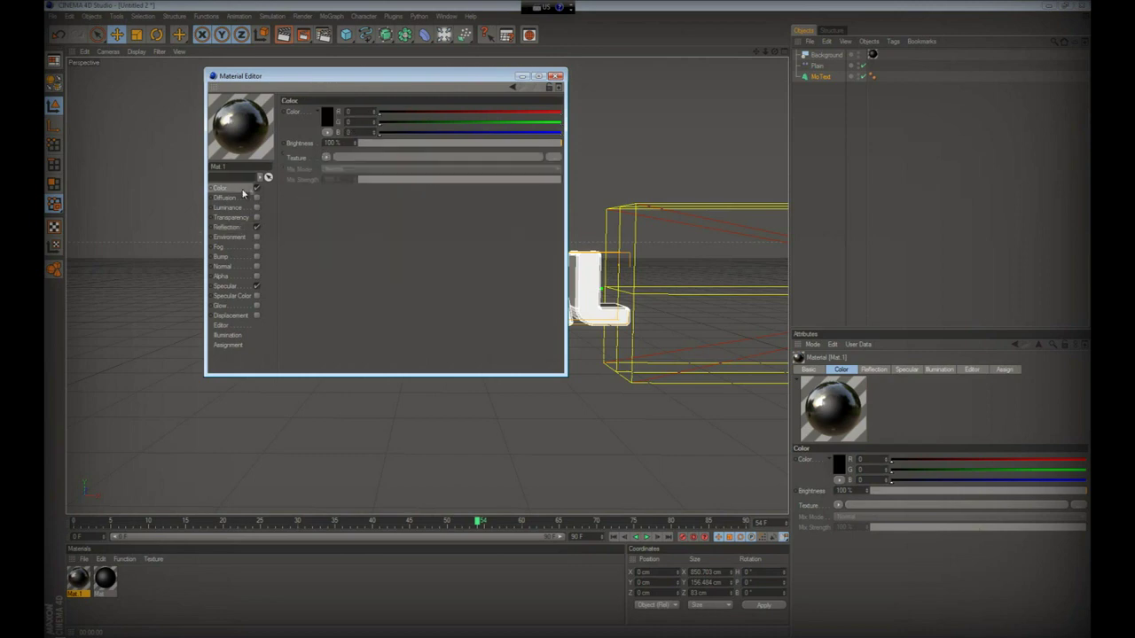
Apply Mat.1 to the TUTORIAL MoText and render with Ctrl+R.
{"action": "left_click", "coordinate": [558, 76]}
{"action": "left_click_drag", "start_coordinate": [78, 581], "coordinate": [362, 297]}
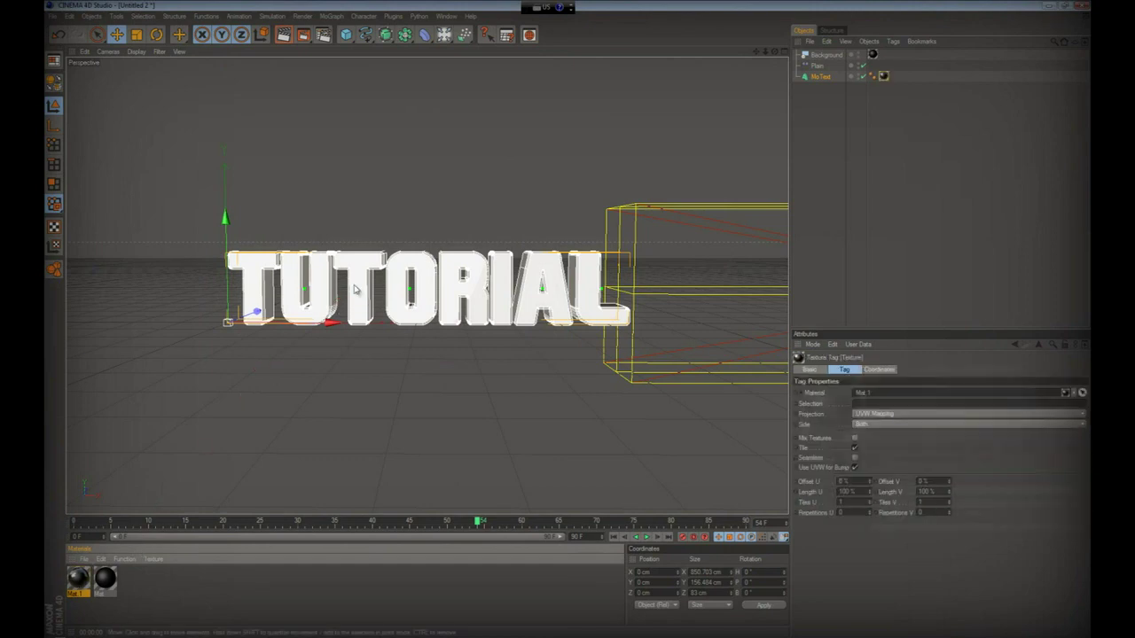
{"action": "key", "text": "ctrl+r"}
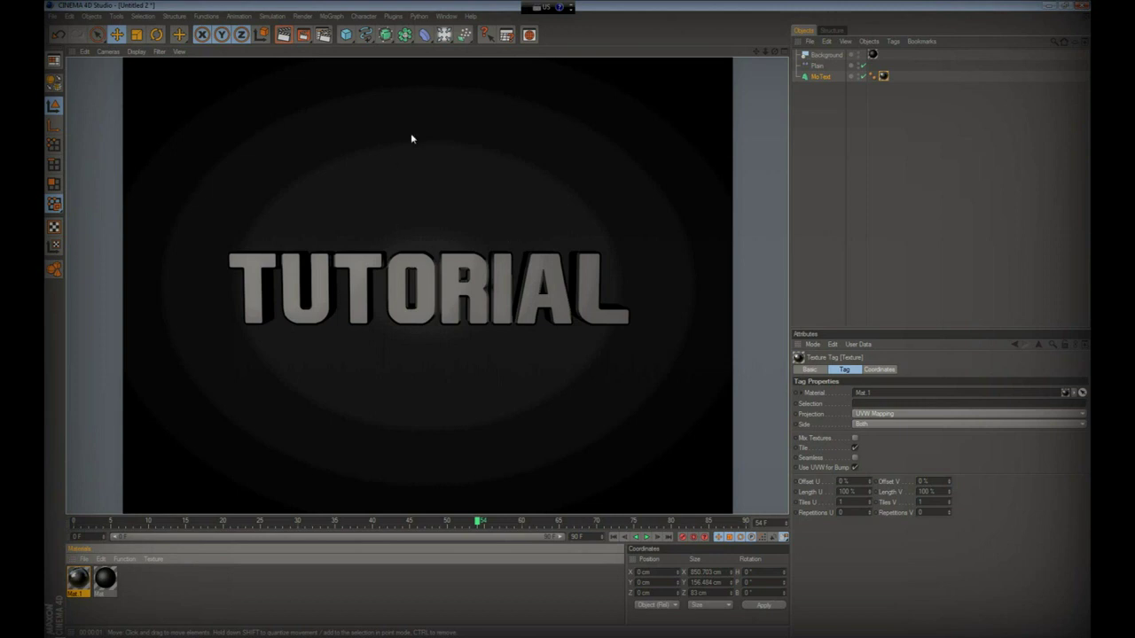
Add a Plane and widen it to about 1513 cm.
{"action": "left_click", "coordinate": [347, 34]}
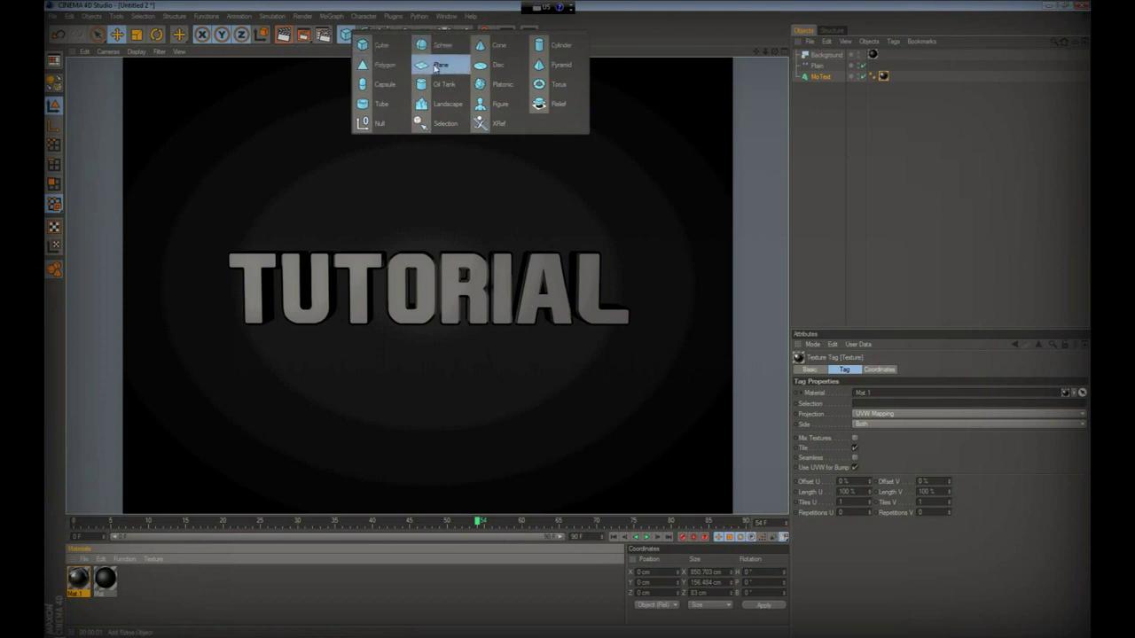
{"action": "left_click", "coordinate": [435, 66]}
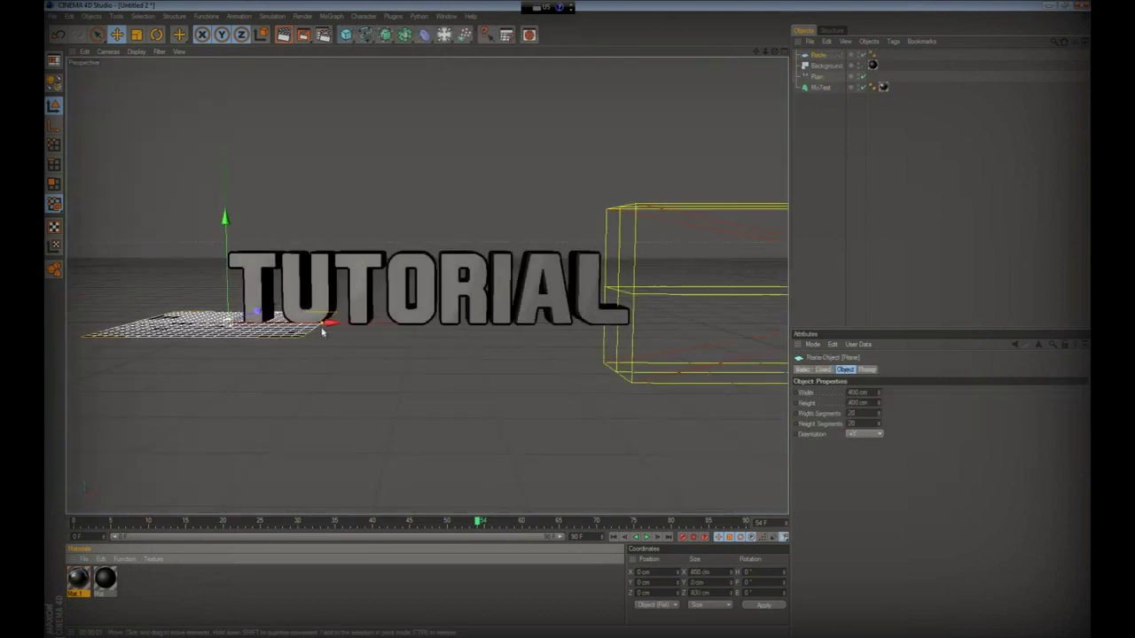
{"action": "left_click_drag", "start_coordinate": [323, 332], "coordinate": [611, 330]}
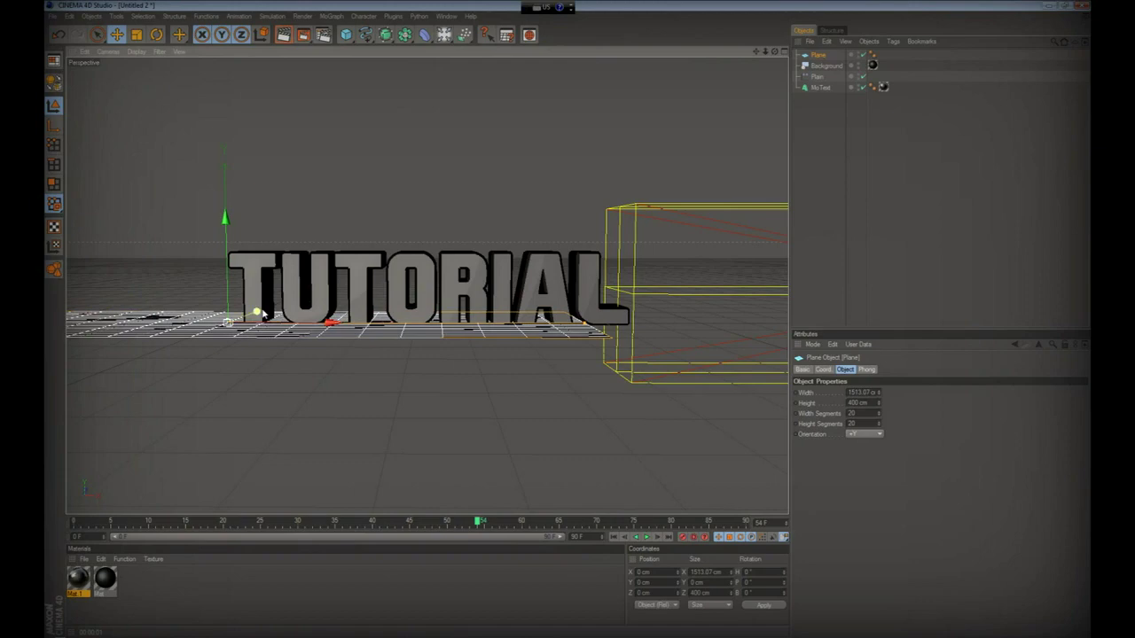
{"action": "mouse_move", "coordinate": [590, 168]}
{"action": "left_mouse_down", "text": "alt"}
{"action": "mouse_move", "coordinate": [583, 325]}
{"action": "mouse_move", "coordinate": [571, 313]}
{"action": "left_mouse_up", "text": "alt"}
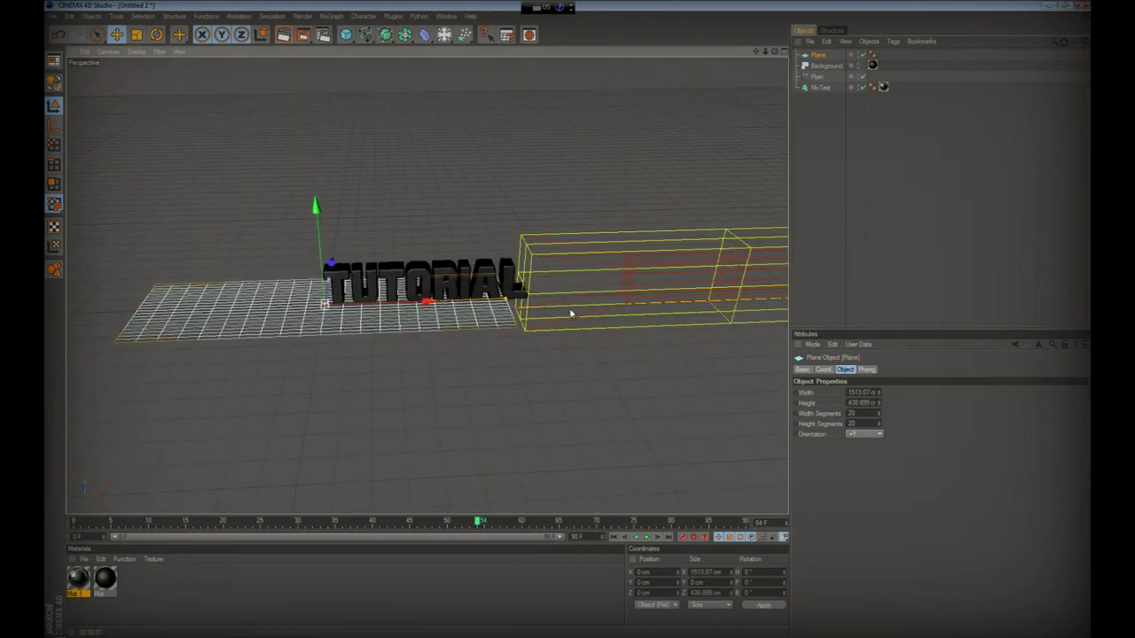
Raise the plane to about 771 cm above the TUTORIAL text.
{"action": "mouse_move", "coordinate": [571, 313]}
{"action": "left_mouse_down"}
{"action": "mouse_move", "coordinate": [569, 323]}
{"action": "mouse_move", "coordinate": [620, 319]}
{"action": "mouse_move", "coordinate": [590, 322]}
{"action": "mouse_move", "coordinate": [442, 102]}
{"action": "left_mouse_up"}
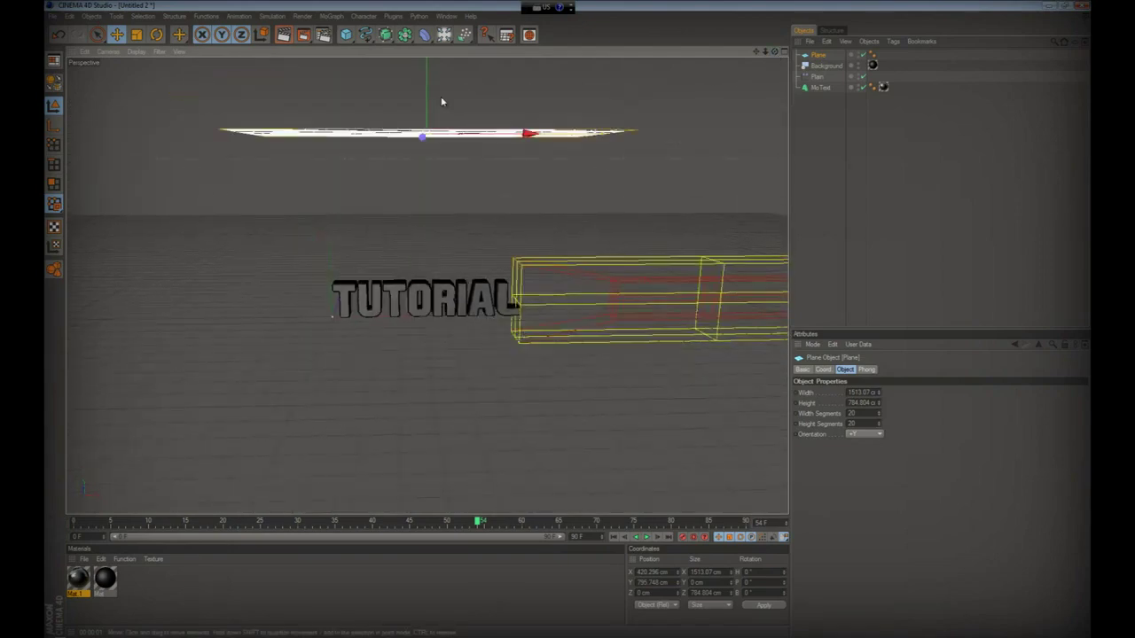
{"action": "left_click_drag", "start_coordinate": [568, 323], "coordinate": [569, 295]}
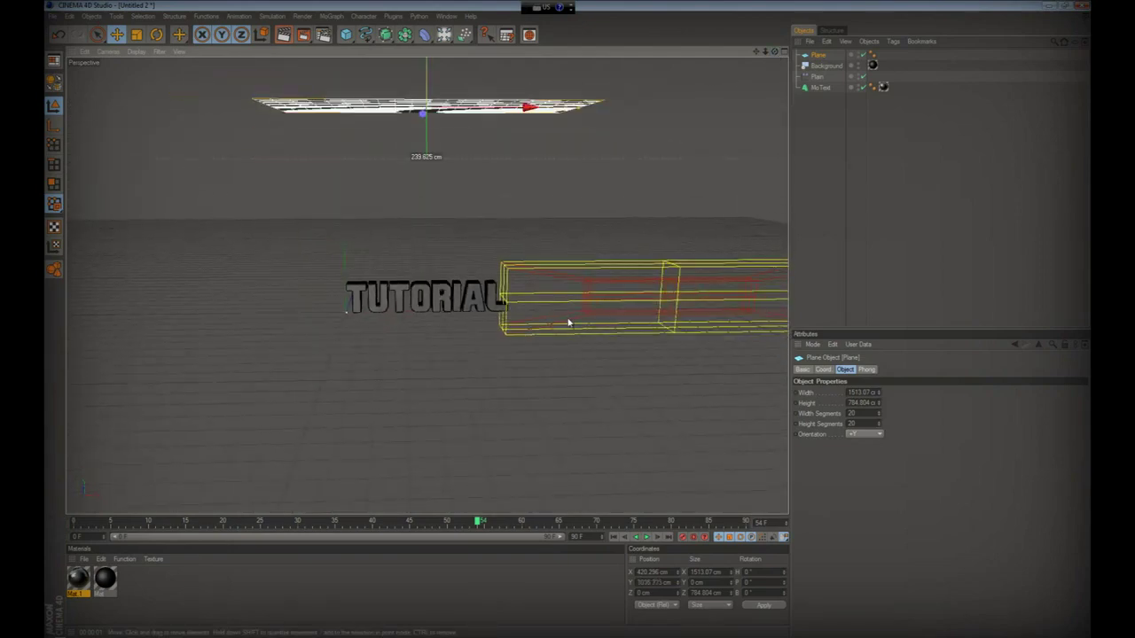
{"action": "scroll", "coordinate": [568, 323], "scroll_direction": "up", "scroll_amount": 2}
{"action": "scroll", "coordinate": [514, 238], "scroll_direction": "up", "scroll_amount": 2}
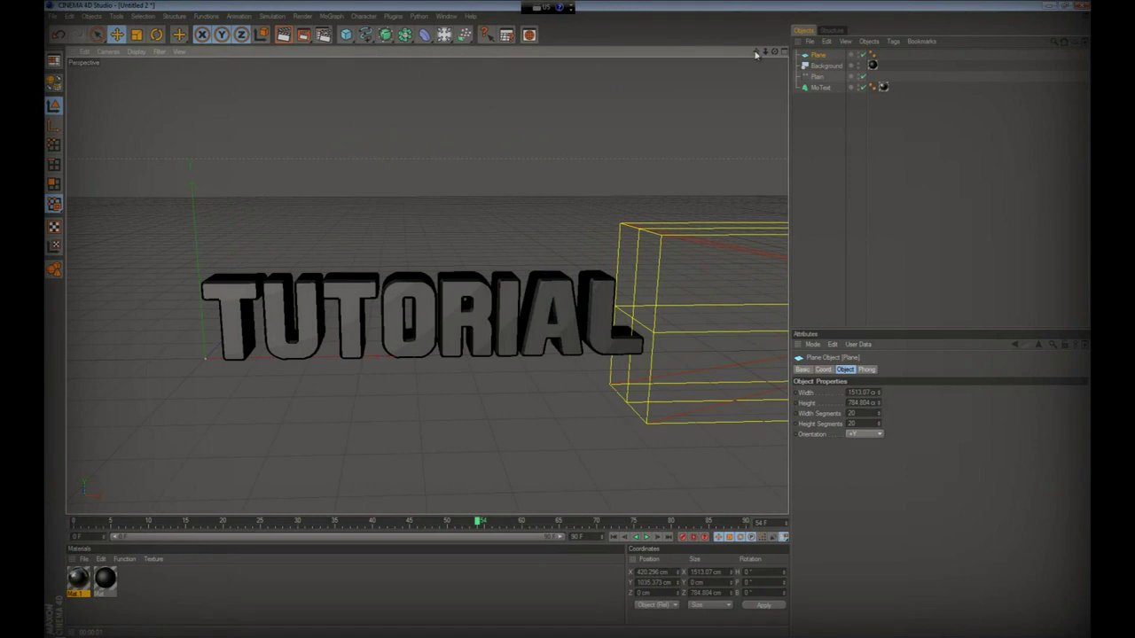
{"action": "mouse_move", "coordinate": [765, 51]}
{"action": "left_mouse_down"}
{"action": "mouse_move", "coordinate": [412, 95]}
{"action": "mouse_move", "coordinate": [567, 322]}
{"action": "left_mouse_up"}
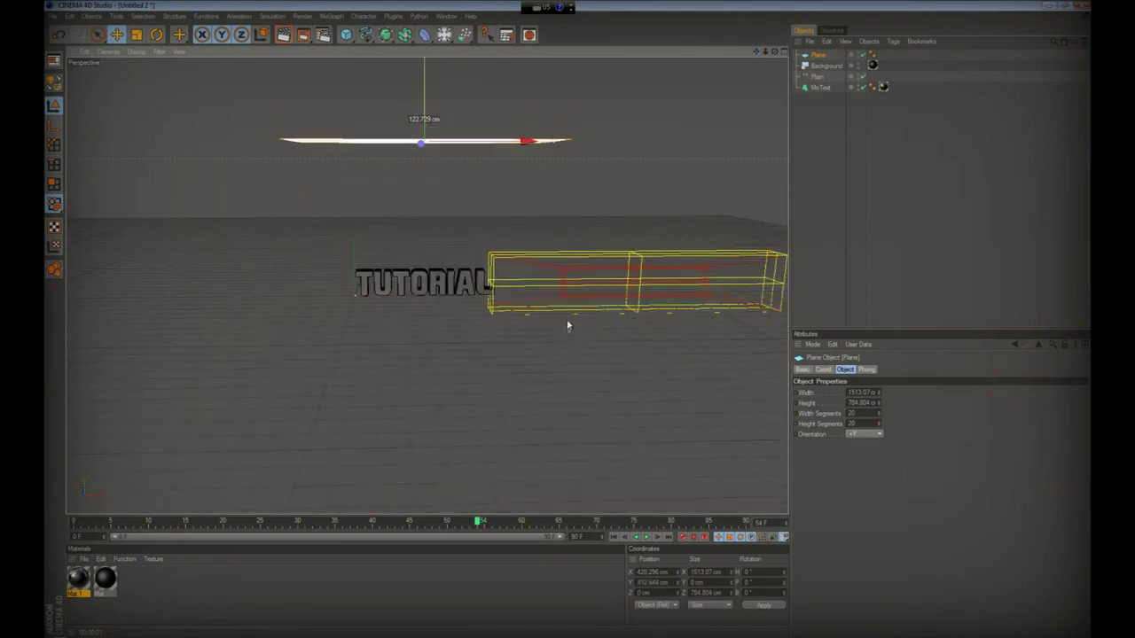
{"action": "scroll", "coordinate": [517, 218], "scroll_direction": "up", "scroll_amount": 3}
{"action": "scroll", "coordinate": [524, 189], "scroll_direction": "up", "scroll_amount": 2}
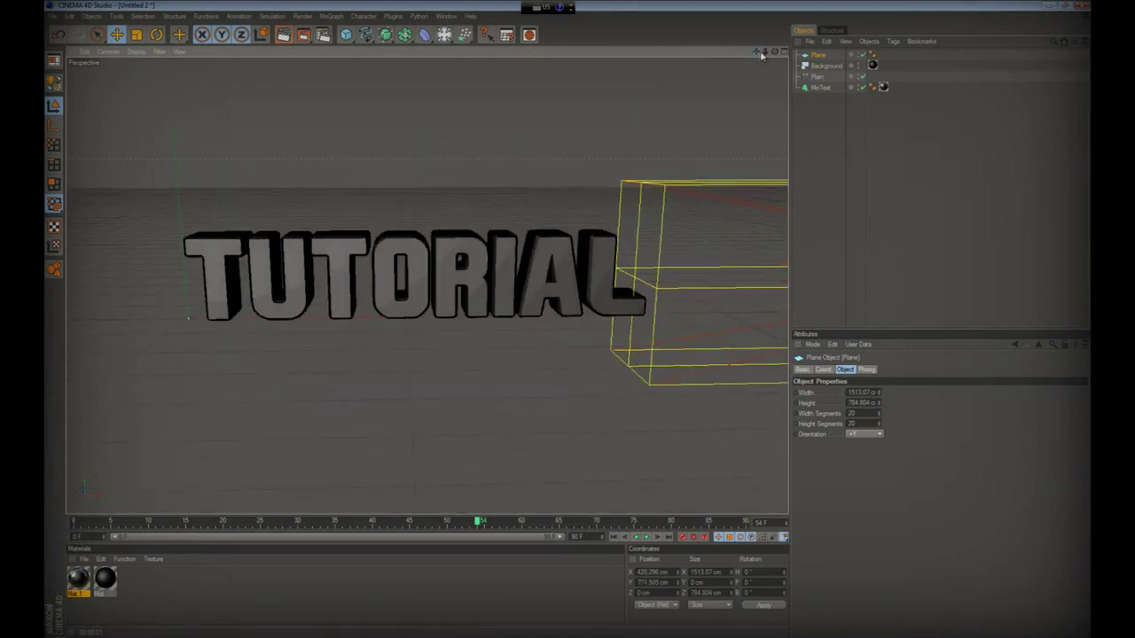
{"action": "left_click_drag", "start_coordinate": [758, 53], "coordinate": [615, 190]}
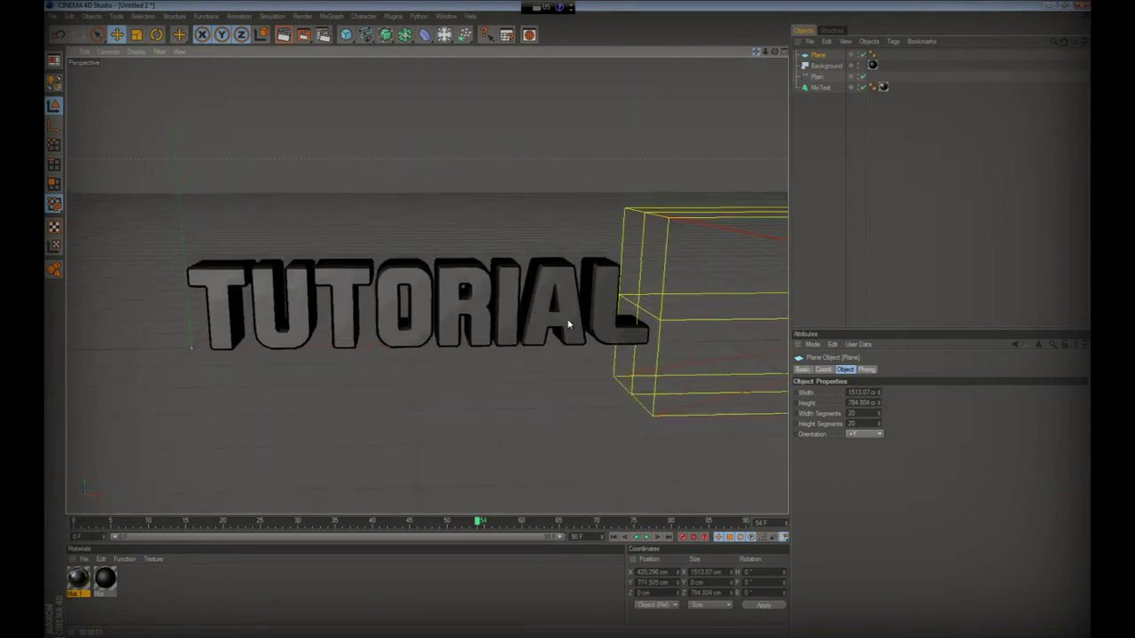
{"action": "double_click", "coordinate": [224, 582]}
Create a new material with a pure white base colour and luminance enabled.
{"action": "double_click", "coordinate": [78, 578]}
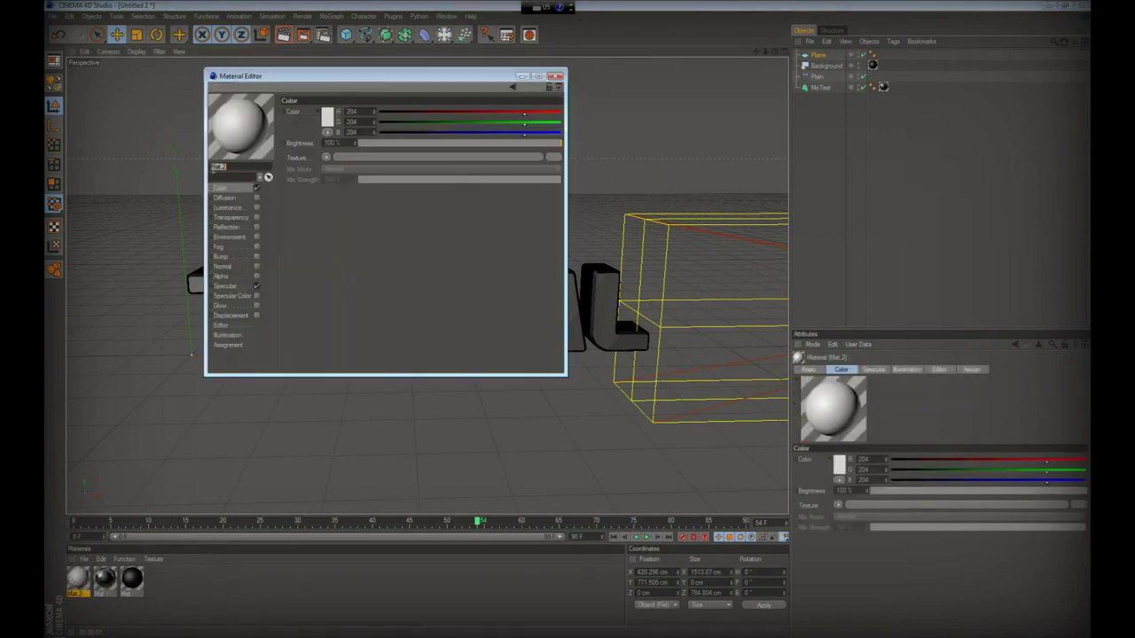
{"action": "left_click", "coordinate": [327, 119]}
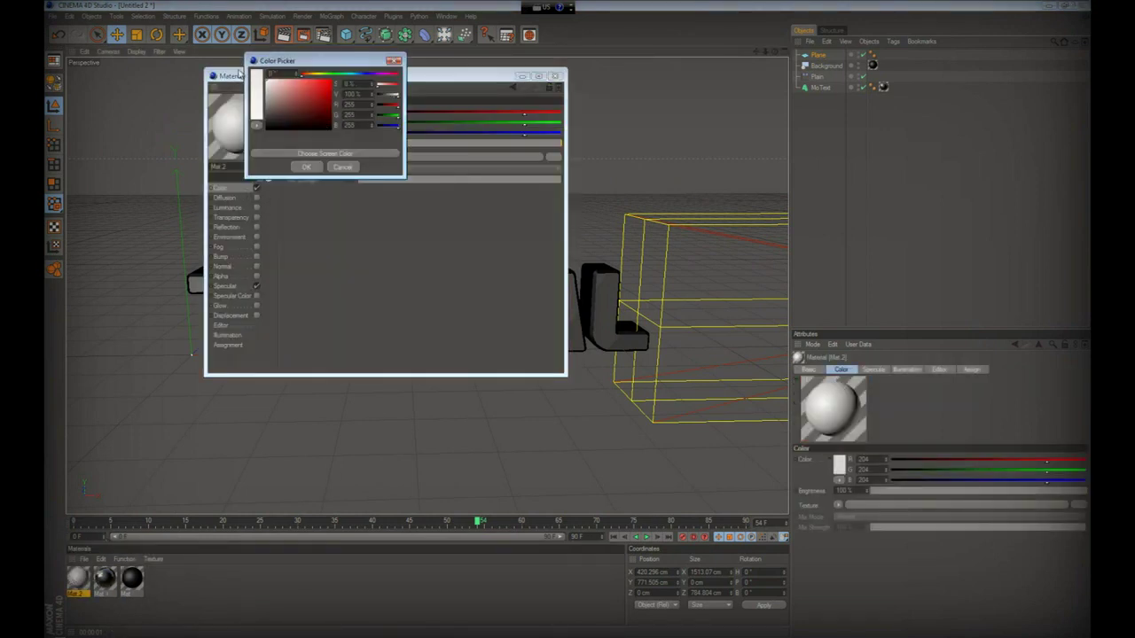
{"action": "left_click", "coordinate": [306, 167]}
{"action": "left_click", "coordinate": [249, 209]}
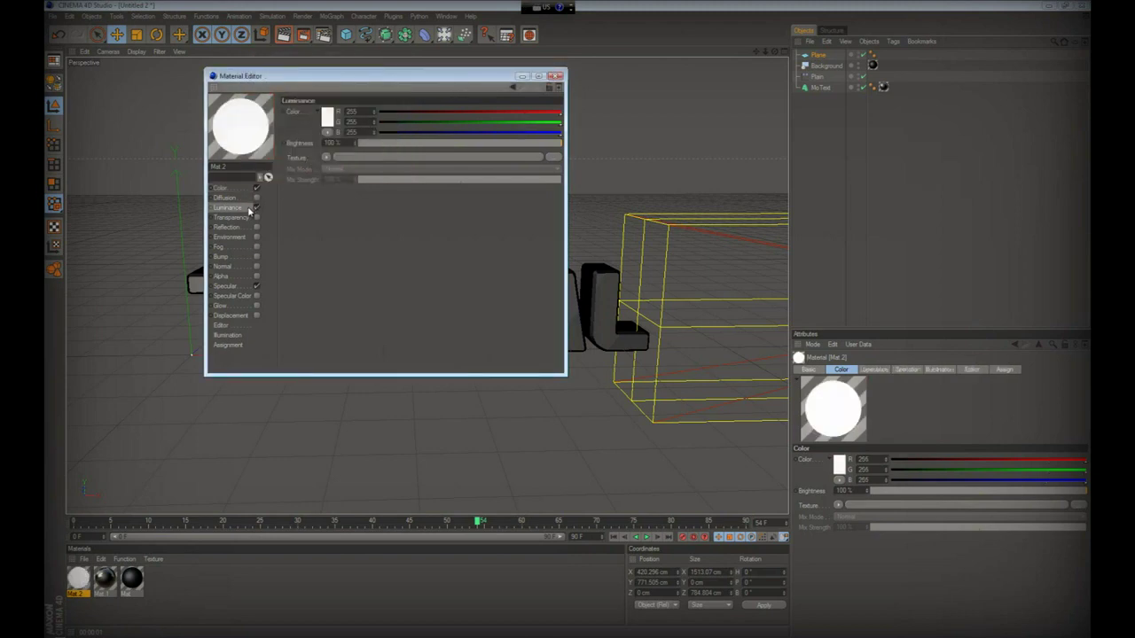
Tint the luminance glow warm off-white and apply the material to the Plane.
{"action": "left_click", "coordinate": [327, 124]}
{"action": "mouse_move", "coordinate": [275, 90]}
{"action": "left_mouse_down"}
{"action": "mouse_move", "coordinate": [278, 76]}
{"action": "mouse_move", "coordinate": [315, 74]}
{"action": "left_mouse_up"}
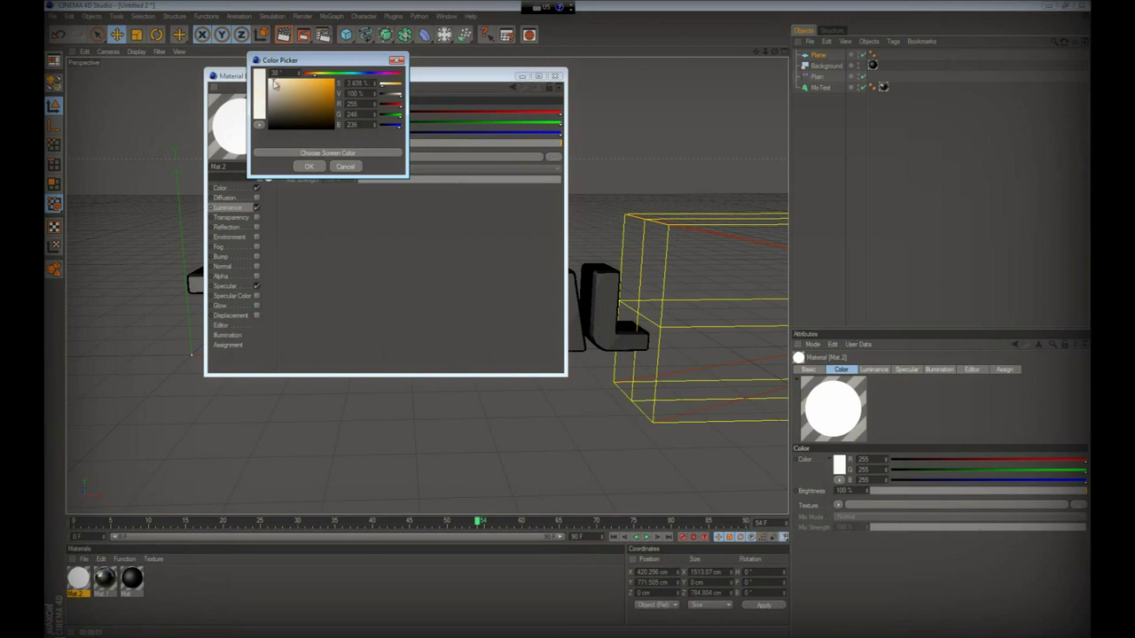
{"action": "left_click", "coordinate": [310, 167]}
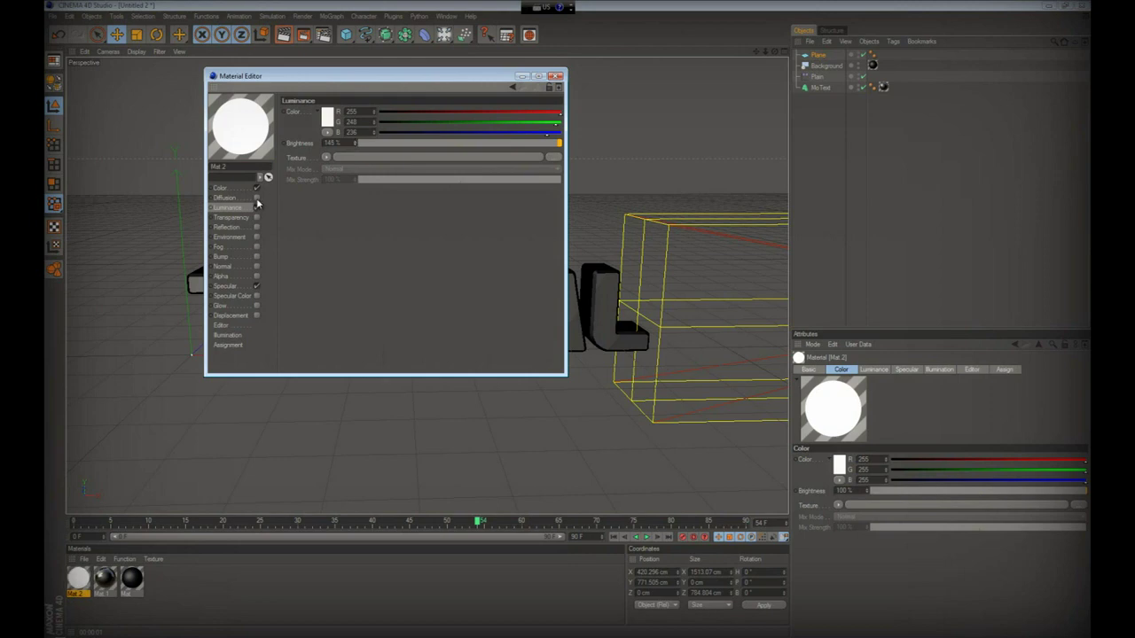
{"action": "left_click", "coordinate": [554, 76]}
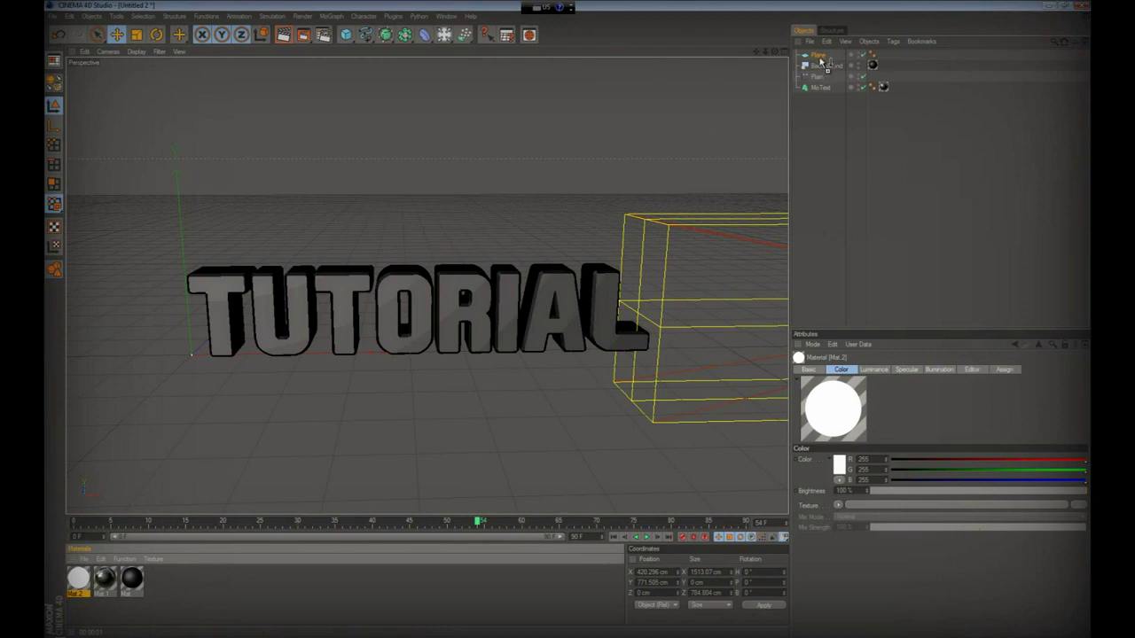
{"action": "left_click_drag", "start_coordinate": [821, 59], "coordinate": [817, 55]}
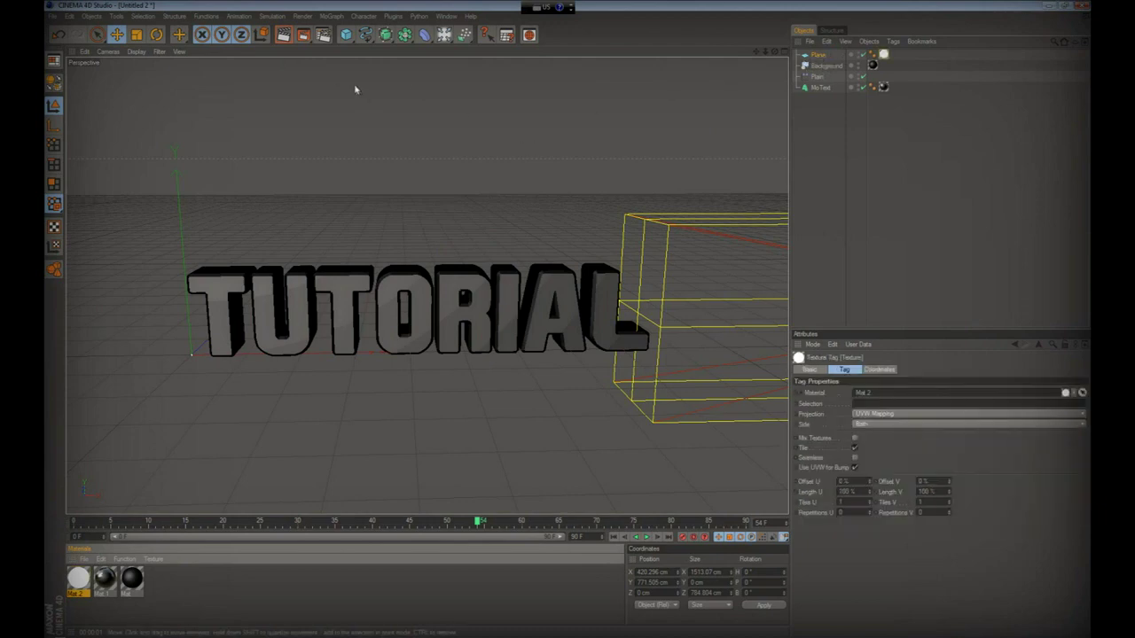
Duplicate the plane floating above the text as Plane.1.
{"action": "scroll", "coordinate": [330, 69], "scroll_direction": "down", "scroll_amount": 5}
{"action": "scroll", "coordinate": [375, 76], "scroll_direction": "down", "scroll_amount": 3}
{"action": "scroll", "coordinate": [398, 106], "scroll_direction": "down", "scroll_amount": 2}
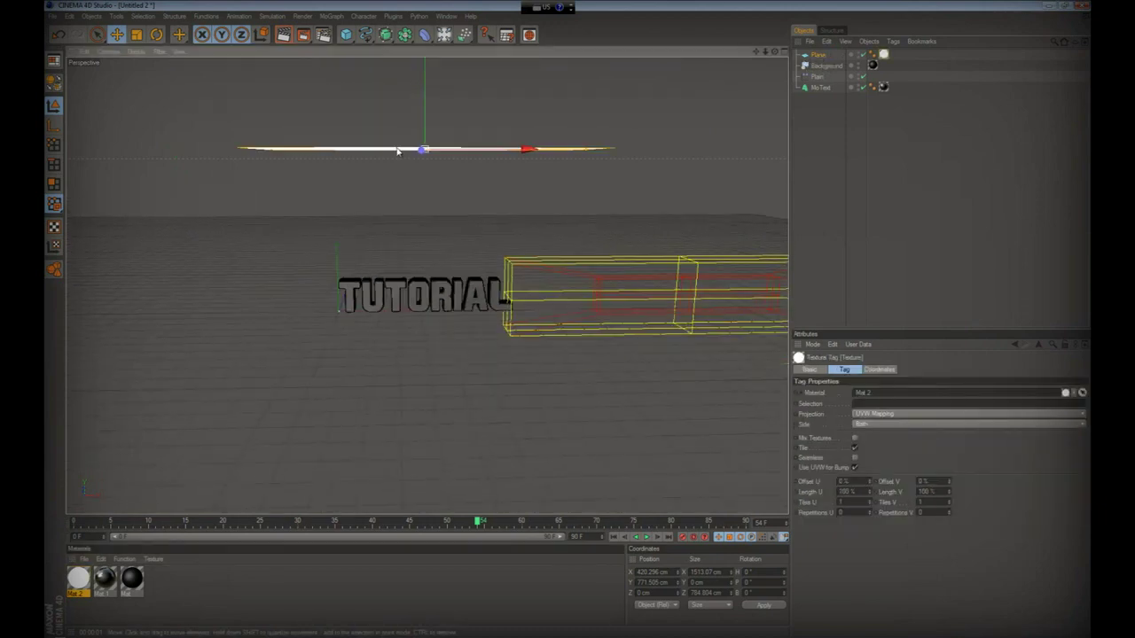
{"action": "left_click", "coordinate": [393, 152]}
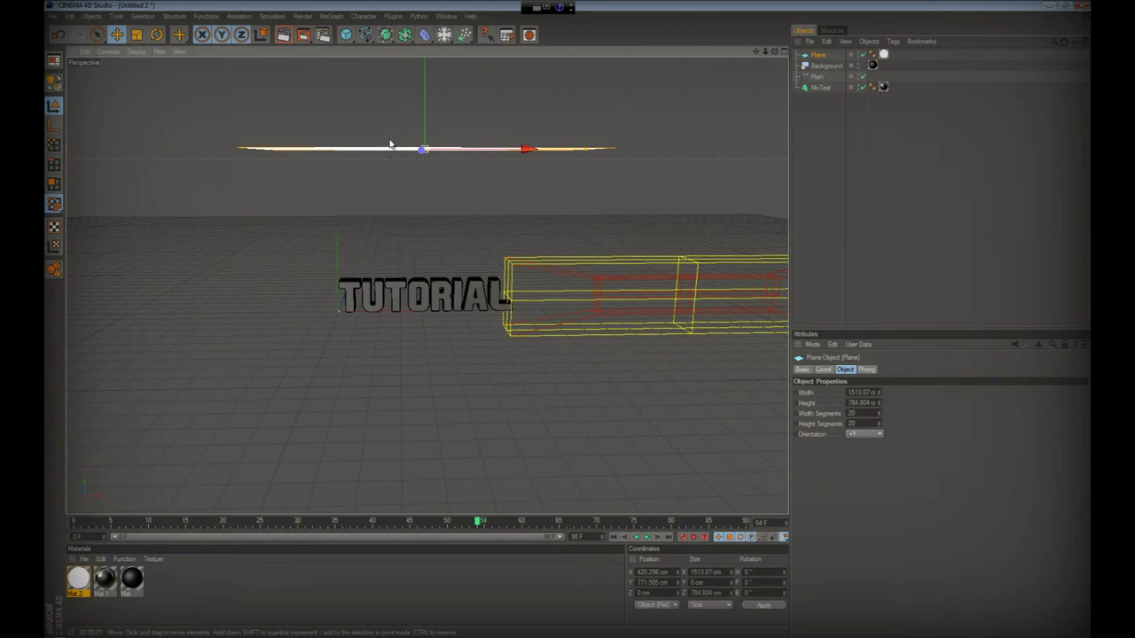
{"action": "key", "text": "ctrl+c"}
{"action": "key", "text": "ctrl+v"}
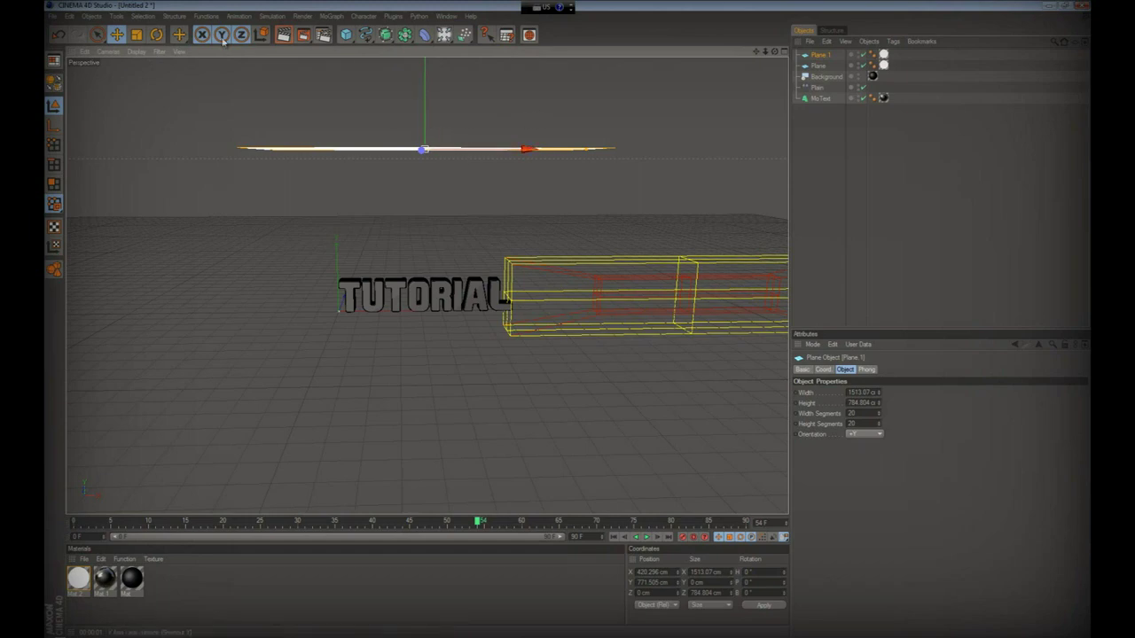
Tilt Plane.1 diagonally and place it slanting down the right side of the text.
{"action": "left_click", "coordinate": [156, 35]}
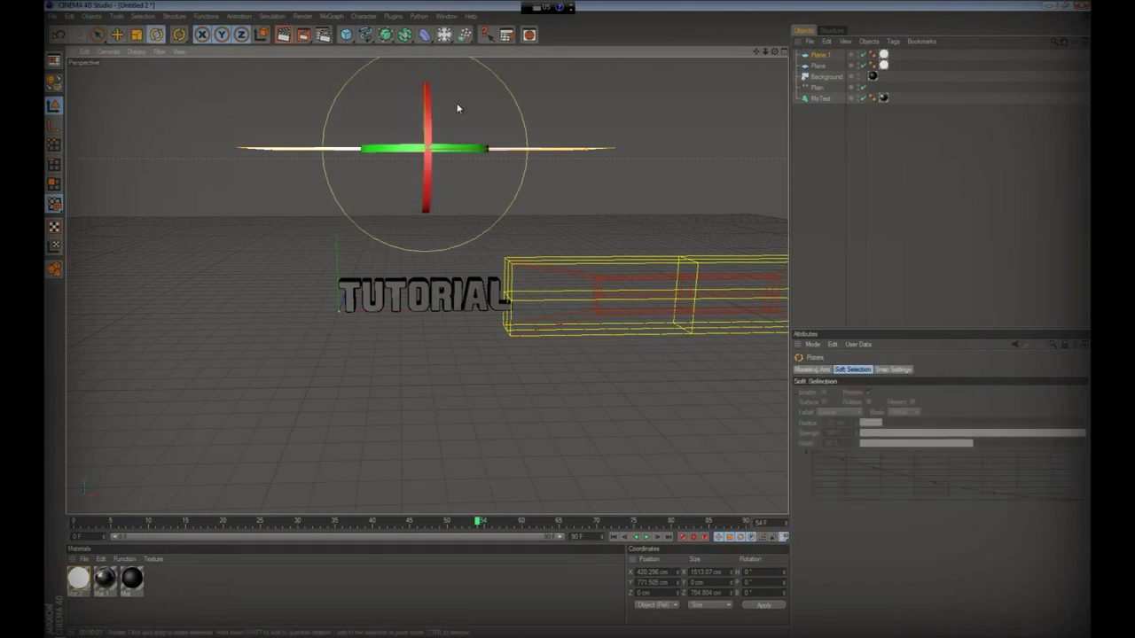
{"action": "mouse_move", "coordinate": [463, 107]}
{"action": "left_mouse_down"}
{"action": "mouse_move", "coordinate": [483, 139]}
{"action": "mouse_move", "coordinate": [474, 155]}
{"action": "left_mouse_up"}
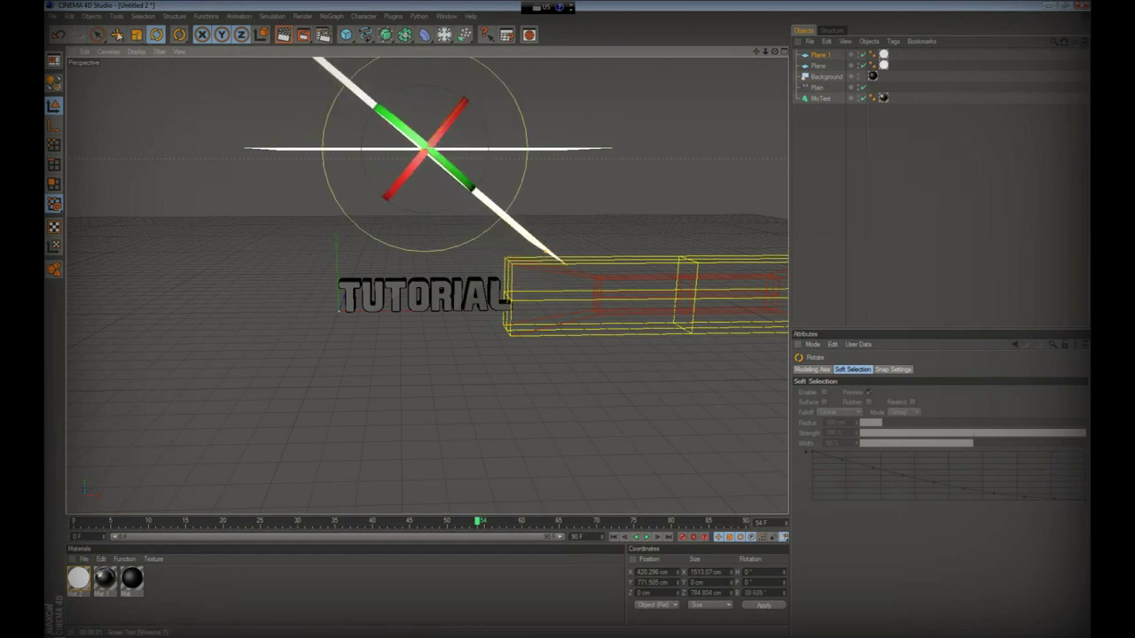
{"action": "left_click", "coordinate": [116, 34]}
{"action": "mouse_move", "coordinate": [483, 199]}
{"action": "left_mouse_down"}
{"action": "mouse_move", "coordinate": [570, 325]}
{"action": "mouse_move", "coordinate": [519, 186]}
{"action": "left_mouse_up"}
{"action": "mouse_move", "coordinate": [599, 234]}
{"action": "left_mouse_down"}
{"action": "mouse_move", "coordinate": [611, 240]}
{"action": "mouse_move", "coordinate": [569, 324]}
{"action": "left_mouse_up"}
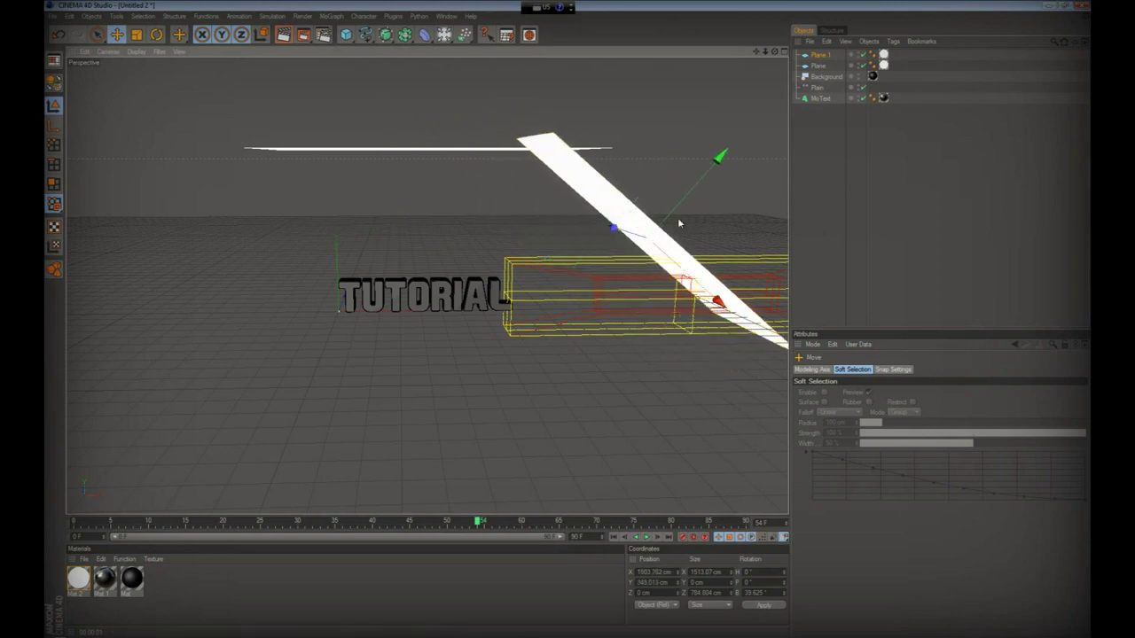
{"action": "scroll", "coordinate": [689, 178], "scroll_direction": "up", "scroll_amount": 5}
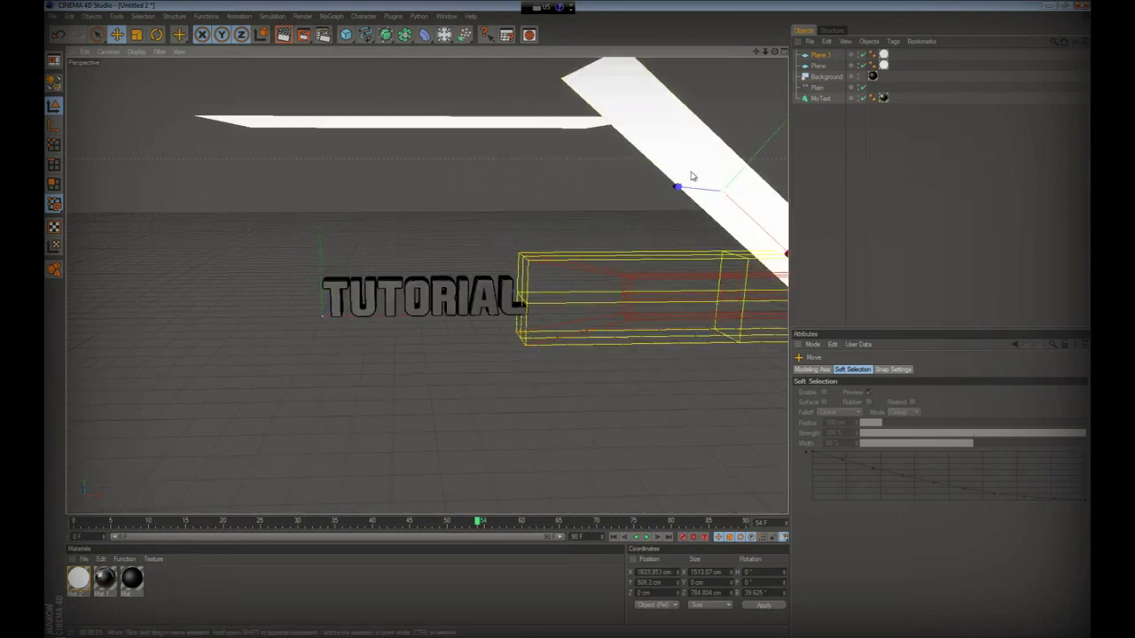
{"action": "mouse_move", "coordinate": [567, 321]}
{"action": "left_mouse_down", "text": "alt"}
{"action": "mouse_move", "coordinate": [578, 326]}
{"action": "mouse_move", "coordinate": [567, 322]}
{"action": "mouse_move", "coordinate": [576, 218]}
{"action": "mouse_move", "coordinate": [614, 211]}
{"action": "left_mouse_up", "text": "alt"}
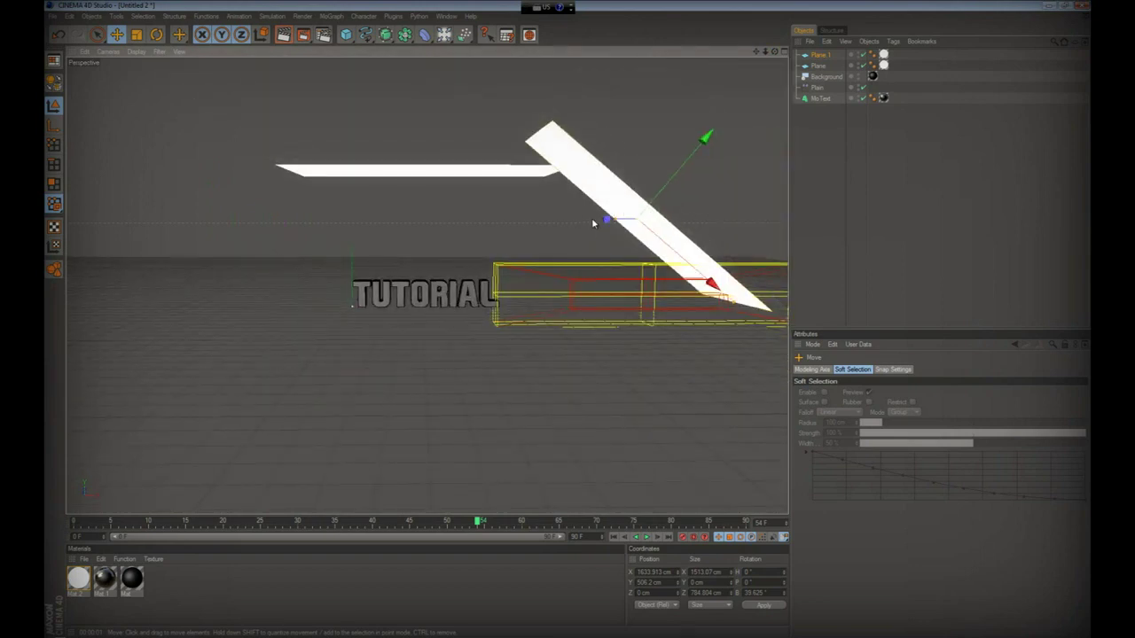
Duplicate the slanted plane as Plane.2 and slide it up-left across the text.
{"action": "key", "text": "ctrl+c"}
{"action": "key", "text": "ctrl+v"}
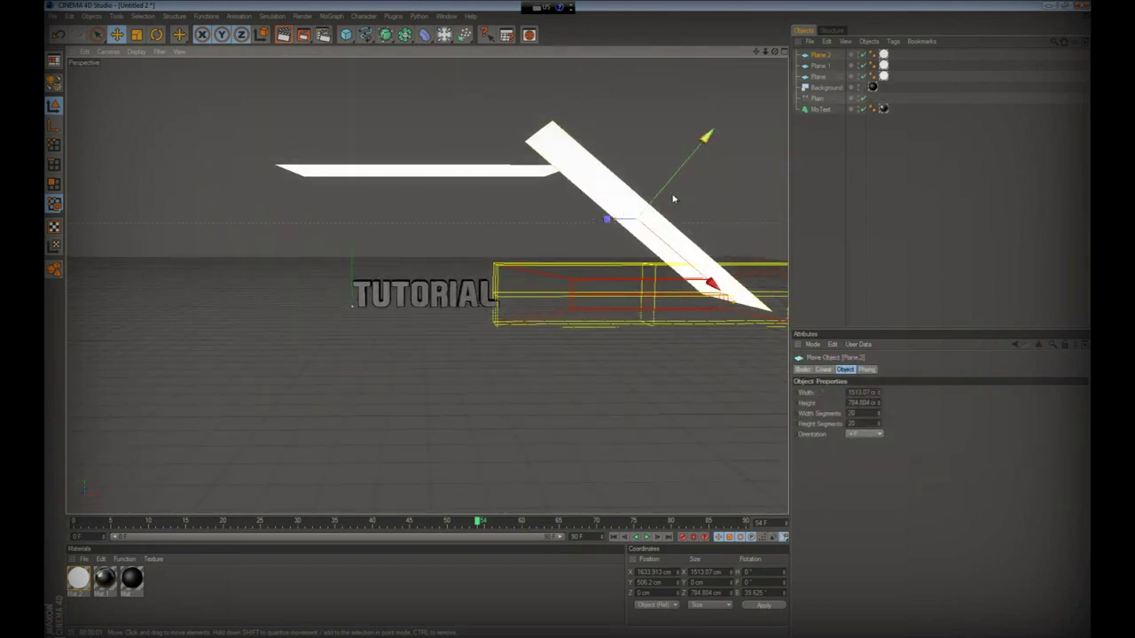
{"action": "mouse_move", "coordinate": [669, 250]}
{"action": "left_mouse_down"}
{"action": "mouse_move", "coordinate": [625, 137]}
{"action": "mouse_move", "coordinate": [510, 332]}
{"action": "left_mouse_up"}
{"action": "mouse_move", "coordinate": [509, 387]}
{"action": "left_mouse_down"}
{"action": "mouse_move", "coordinate": [393, 182]}
{"action": "mouse_move", "coordinate": [568, 324]}
{"action": "left_mouse_up"}
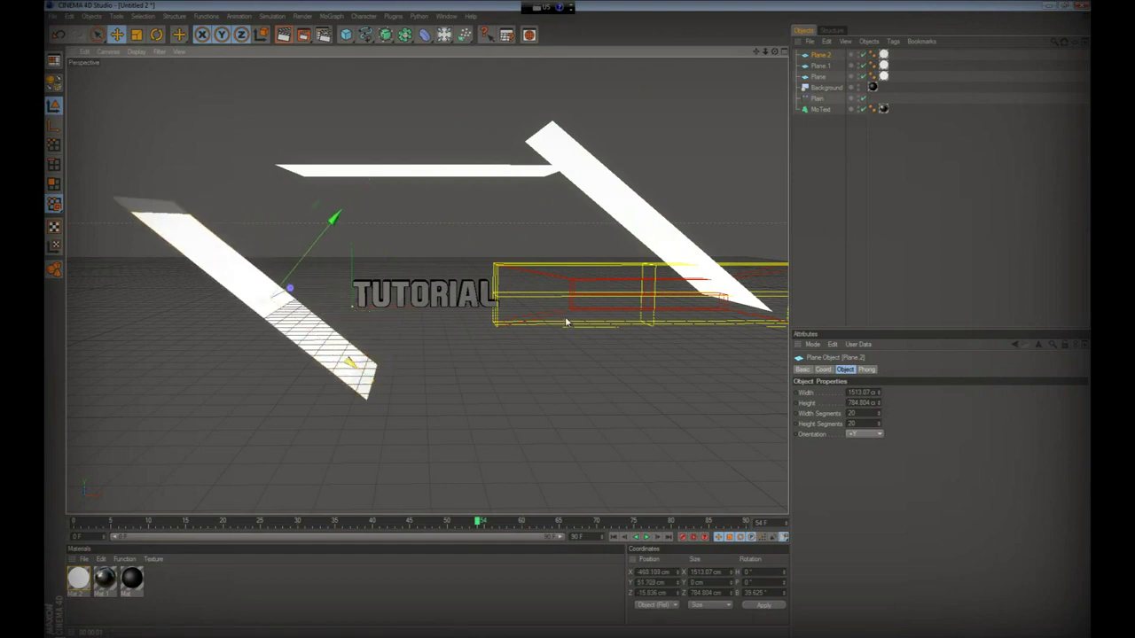
{"action": "left_click_drag", "start_coordinate": [355, 364], "coordinate": [310, 332]}
Slant Plane.2 the opposite way so it frames the left side of the text.
{"action": "left_click", "coordinate": [156, 35]}
{"action": "left_click_drag", "start_coordinate": [274, 223], "coordinate": [288, 327]}
{"action": "left_click", "coordinate": [117, 34]}
{"action": "left_click_drag", "start_coordinate": [292, 311], "coordinate": [255, 282]}
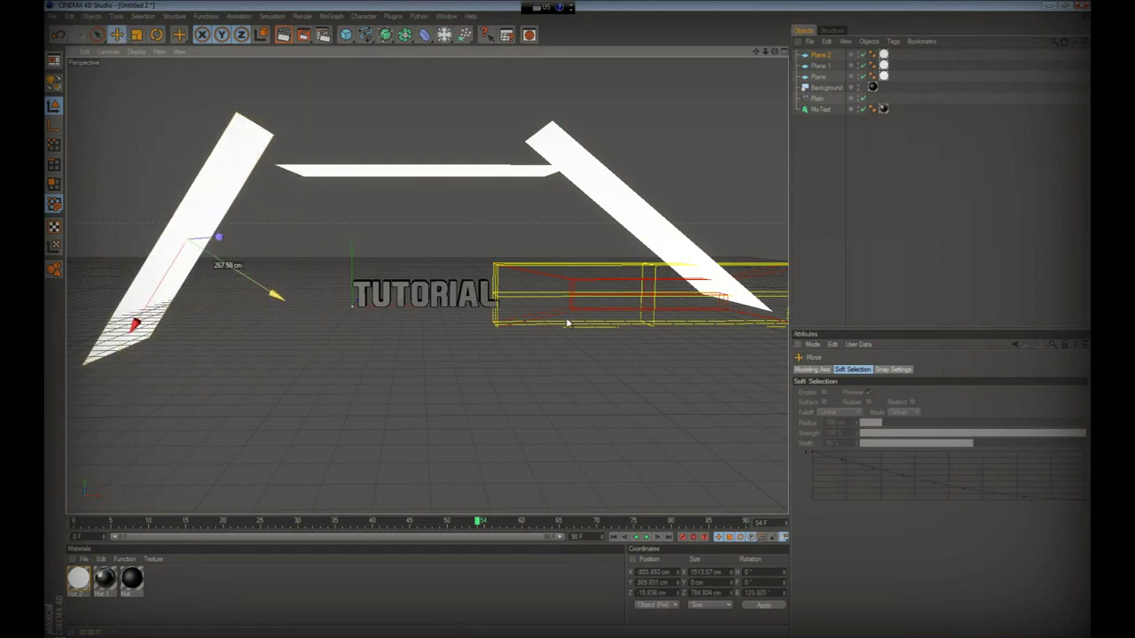
{"action": "scroll", "coordinate": [432, 261], "scroll_direction": "up", "scroll_amount": 2}
{"action": "scroll", "coordinate": [432, 260], "scroll_direction": "up", "scroll_amount": 3}
{"action": "scroll", "coordinate": [436, 251], "scroll_direction": "up", "scroll_amount": 2}
{"action": "scroll", "coordinate": [436, 248], "scroll_direction": "up", "scroll_amount": 2}
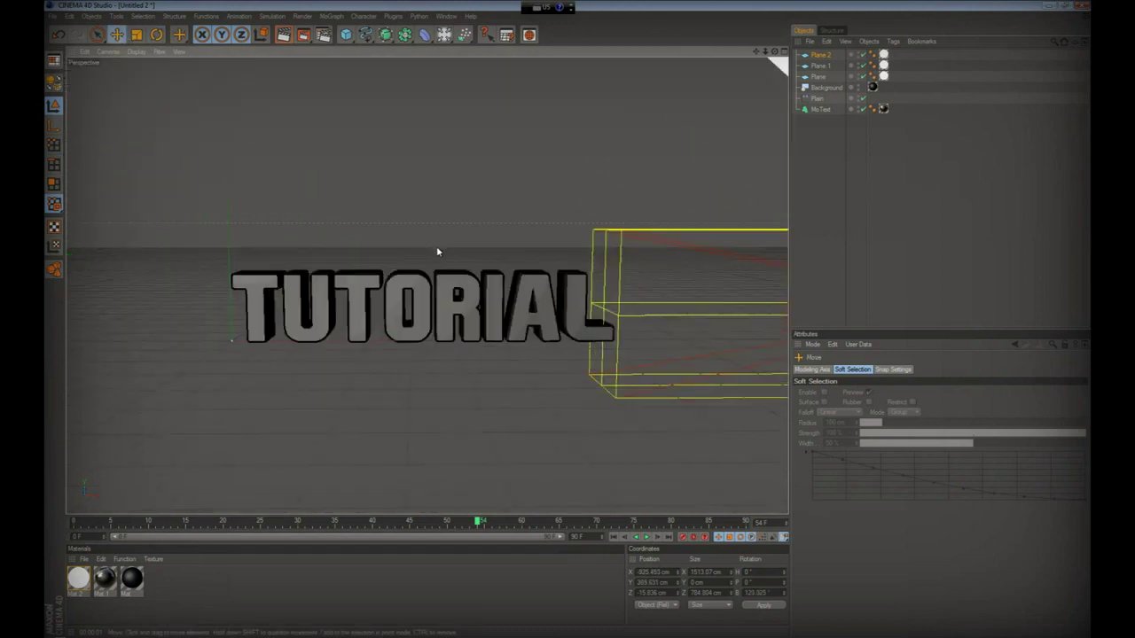
{"action": "scroll", "coordinate": [436, 252], "scroll_direction": "up", "scroll_amount": 3}
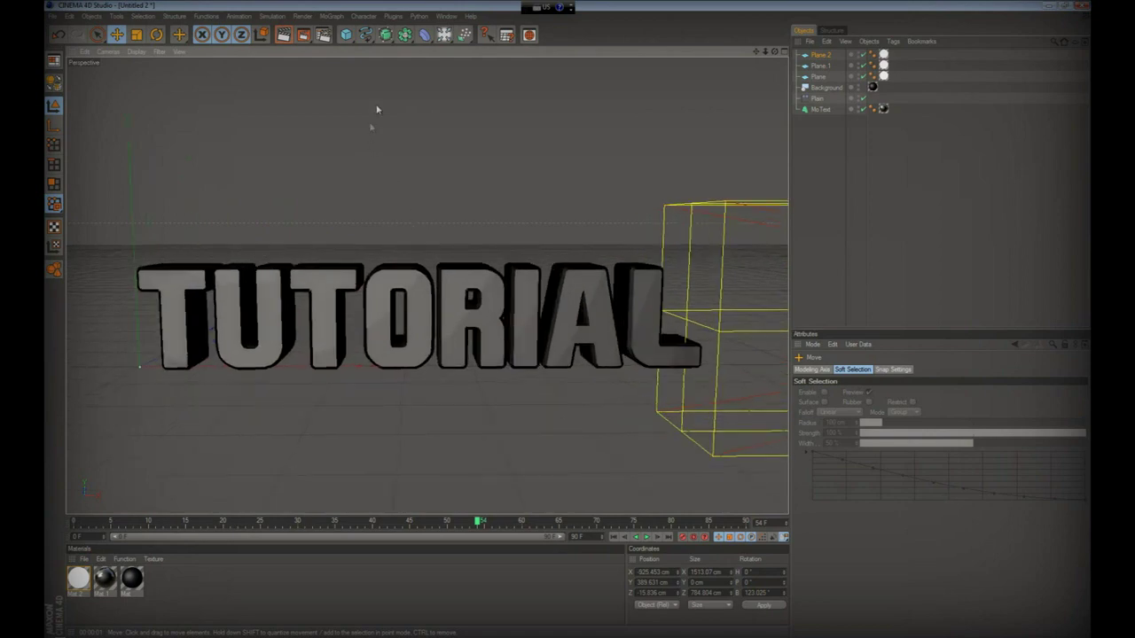
{"action": "left_click", "coordinate": [324, 35]}
Add Global Illumination with Irradiance Cache Stochastic Samples and Record Density both set to Low.
{"action": "left_click", "coordinate": [138, 195]}
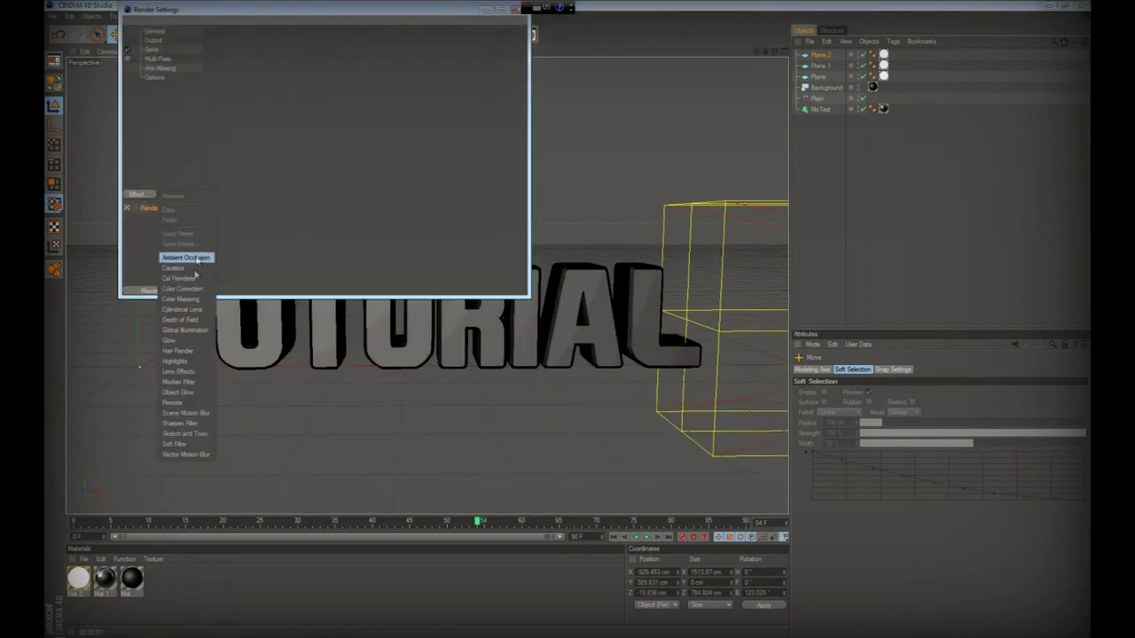
{"action": "left_click", "coordinate": [188, 331]}
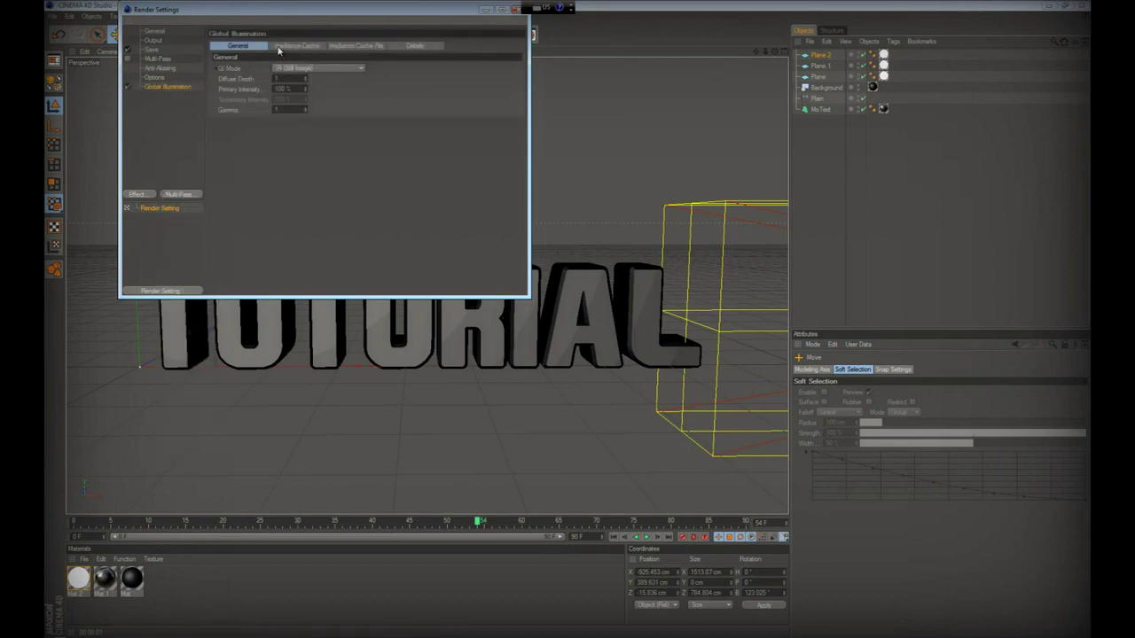
{"action": "left_click", "coordinate": [292, 47]}
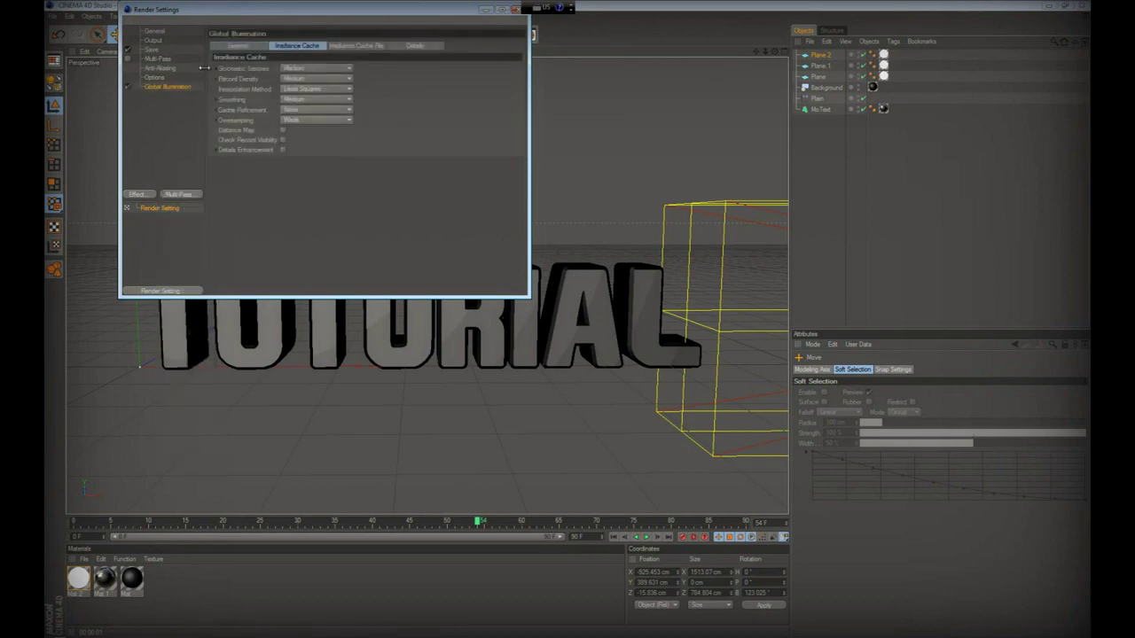
{"action": "left_click", "coordinate": [299, 70]}
{"action": "left_click", "coordinate": [314, 105]}
{"action": "left_click", "coordinate": [310, 79]}
{"action": "left_click", "coordinate": [306, 110]}
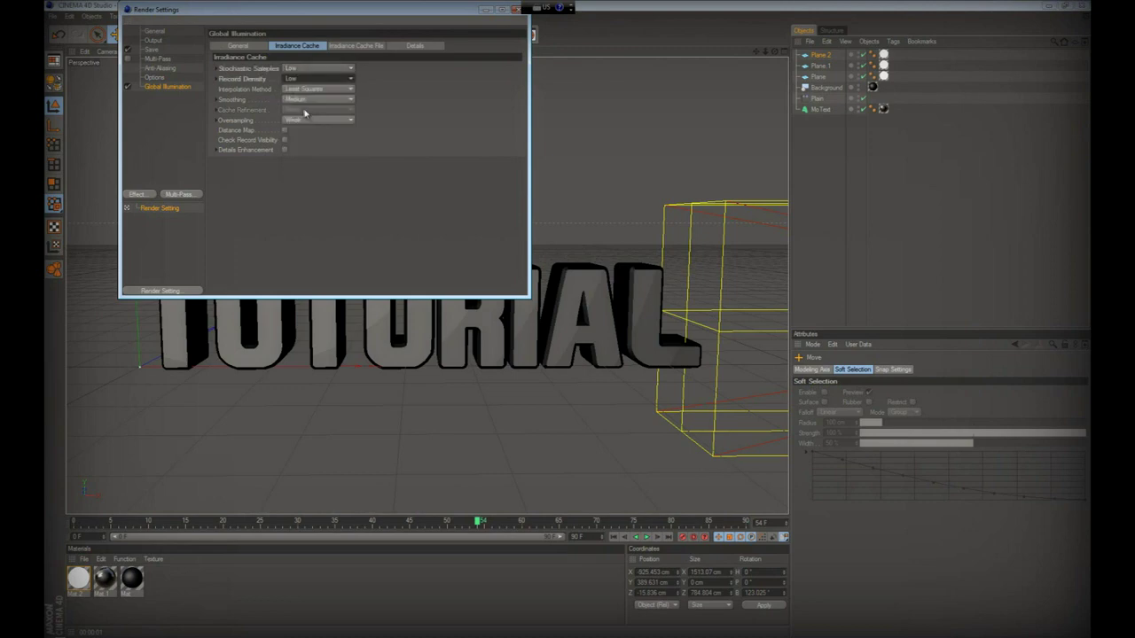
{"action": "left_click", "coordinate": [515, 10]}
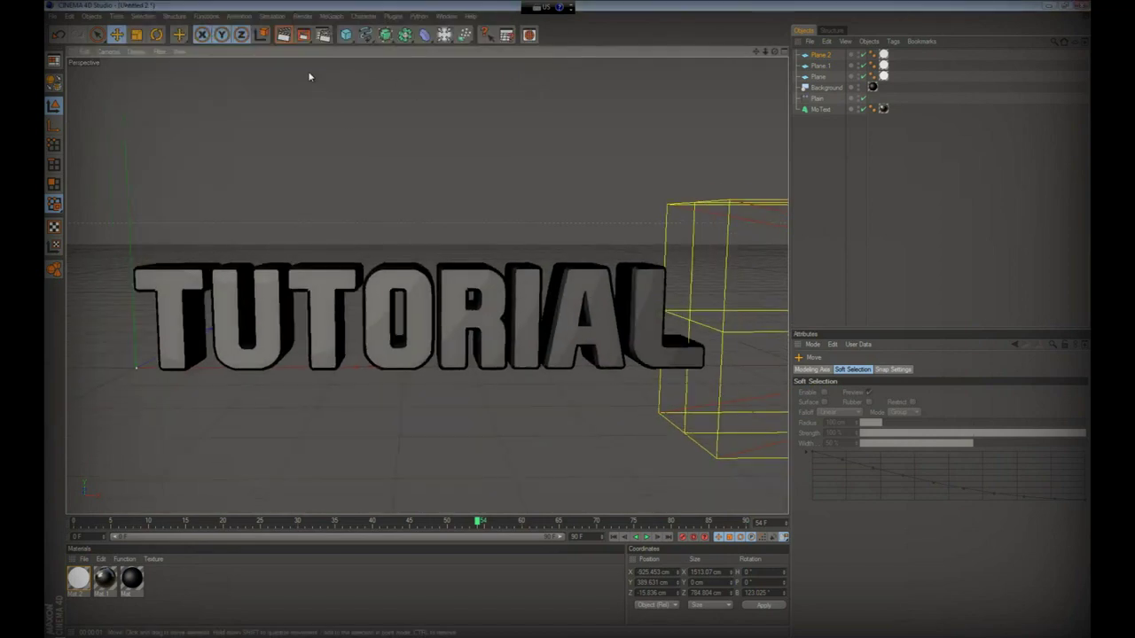
{"action": "left_click_drag", "start_coordinate": [780, 55], "coordinate": [771, 80]}
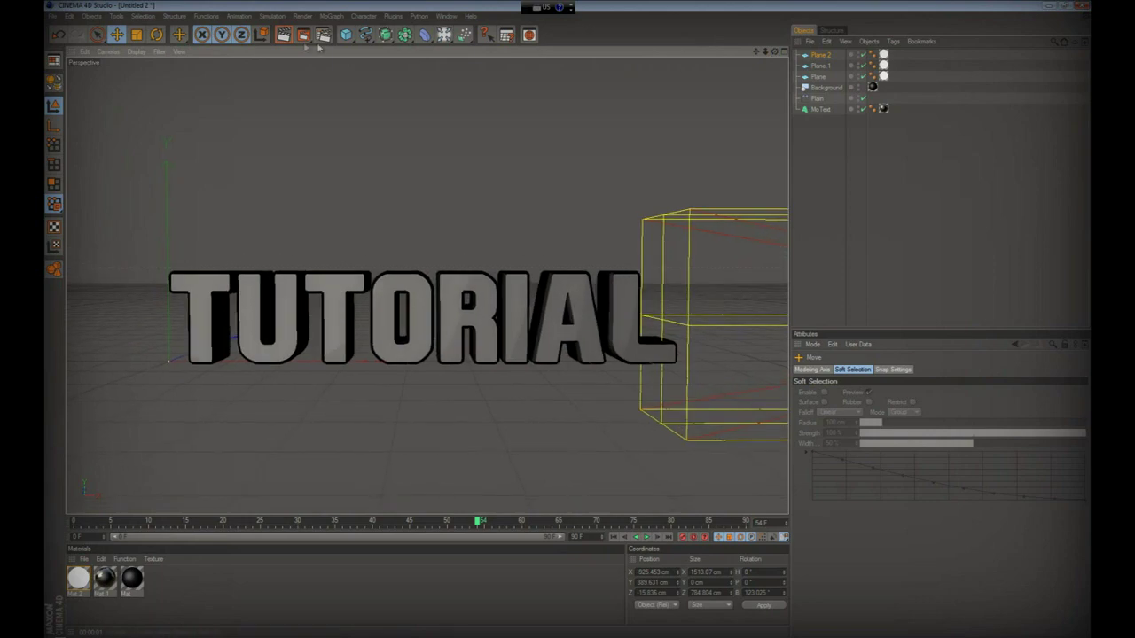
{"action": "key", "text": "ctrl+r"}
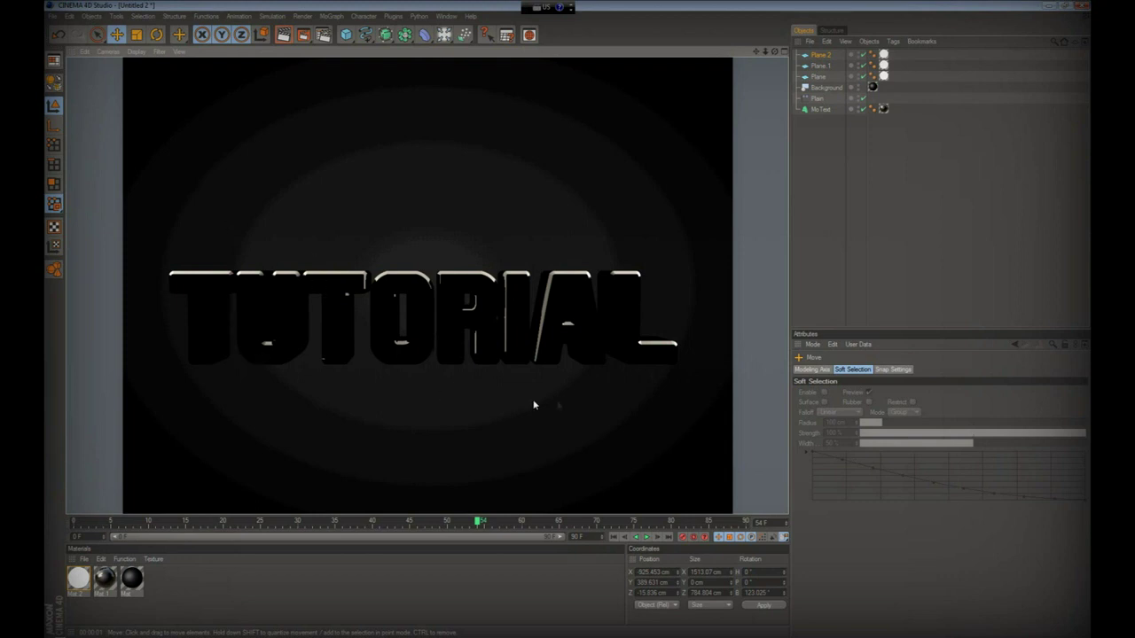
{"action": "left_click", "coordinate": [615, 537]}
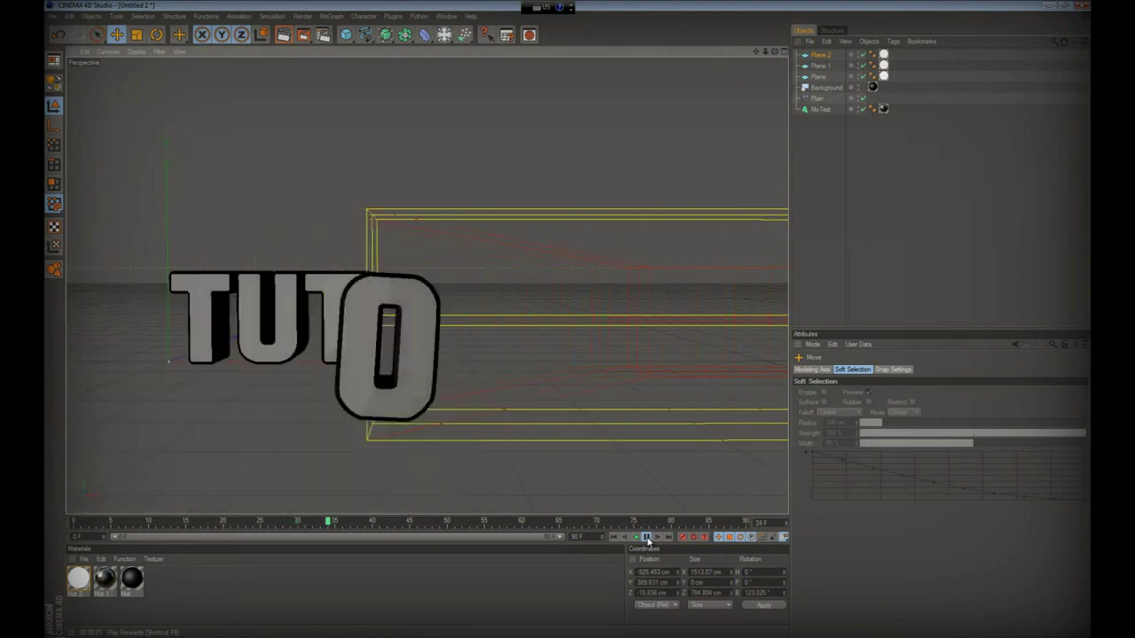
{"action": "left_click", "coordinate": [647, 537]}
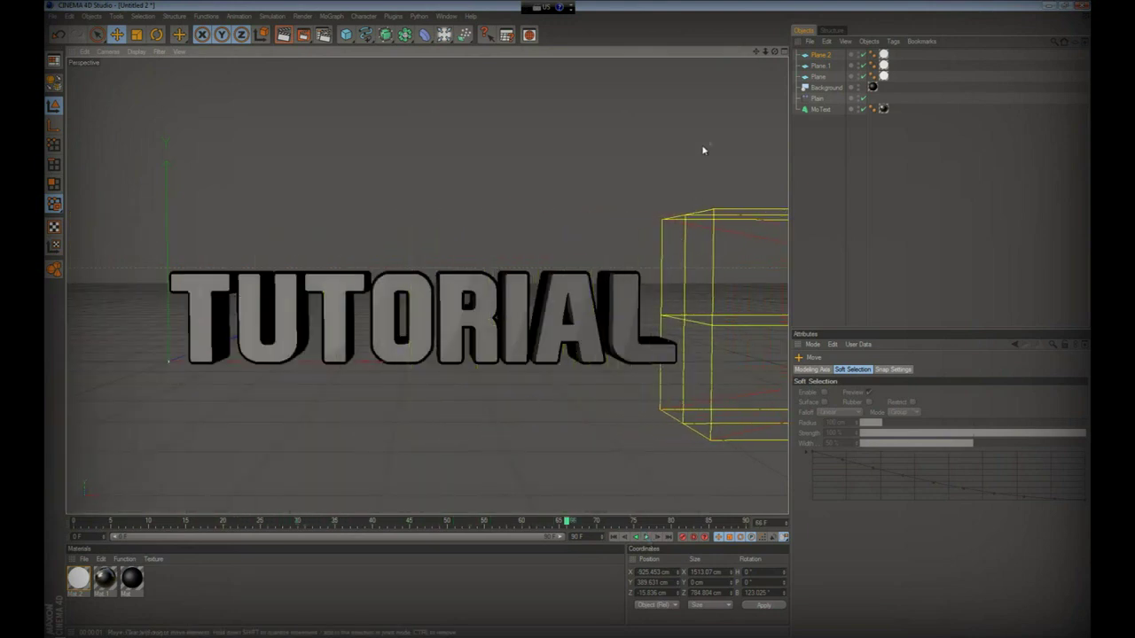
{"action": "left_click_drag", "start_coordinate": [755, 52], "coordinate": [760, 53]}
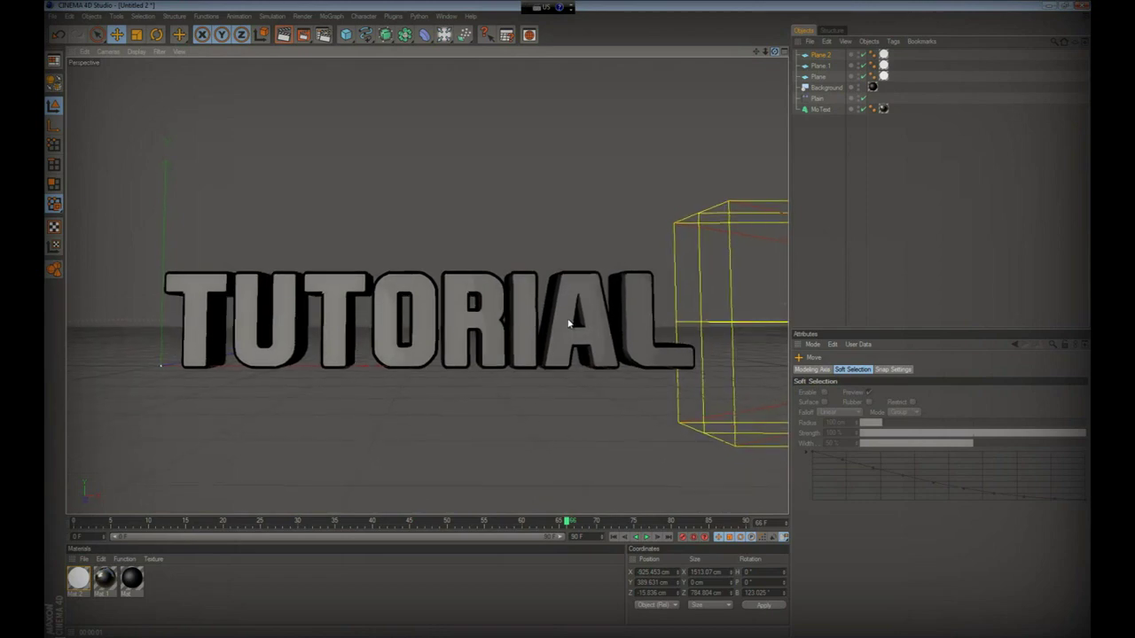
{"action": "scroll", "coordinate": [568, 324], "scroll_direction": "up", "scroll_amount": 2}
{"action": "scroll", "coordinate": [569, 328], "scroll_direction": "down", "scroll_amount": 2}
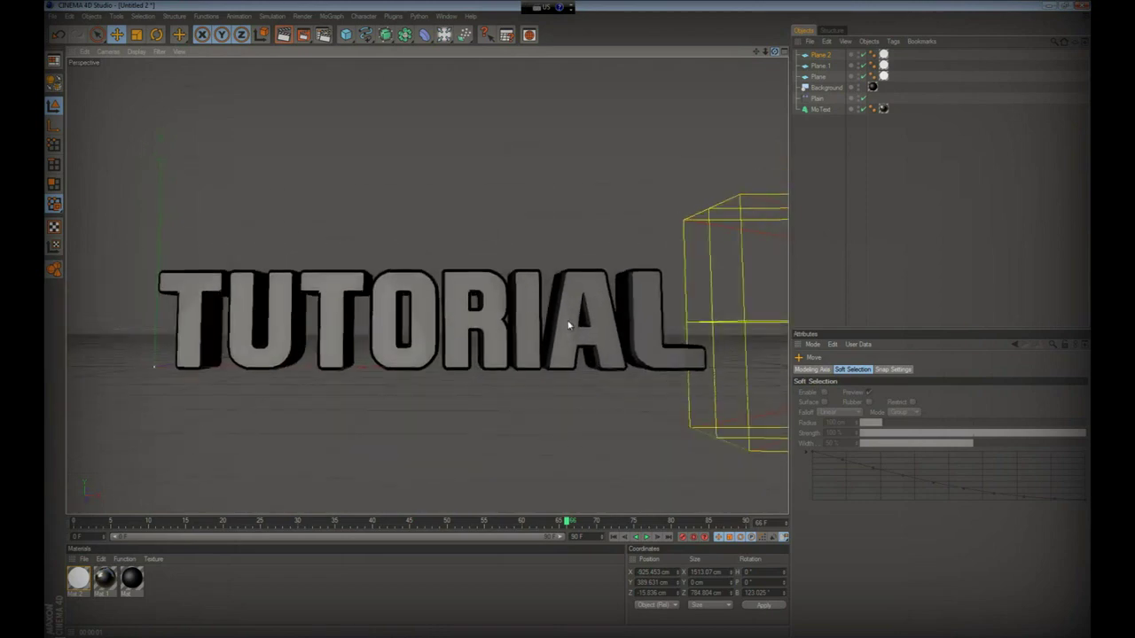
{"action": "left_click_drag", "start_coordinate": [569, 321], "coordinate": [425, 62], "text": "alt"}
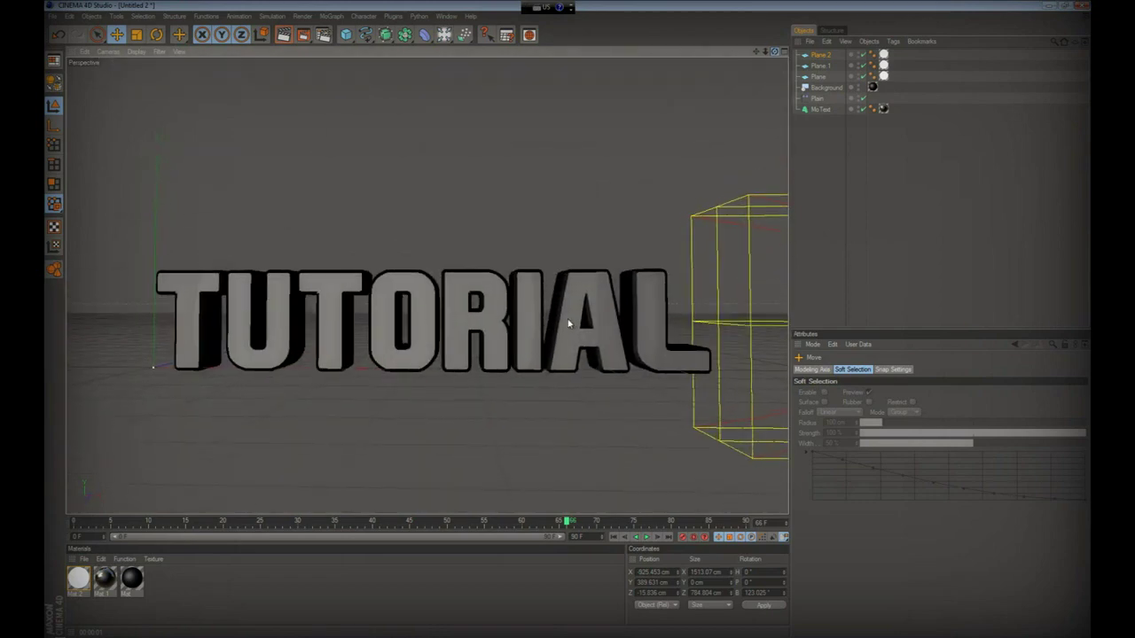
Add a Camera object and make the viewport look through it via Scene Cameras.
{"action": "left_click", "coordinate": [443, 34]}
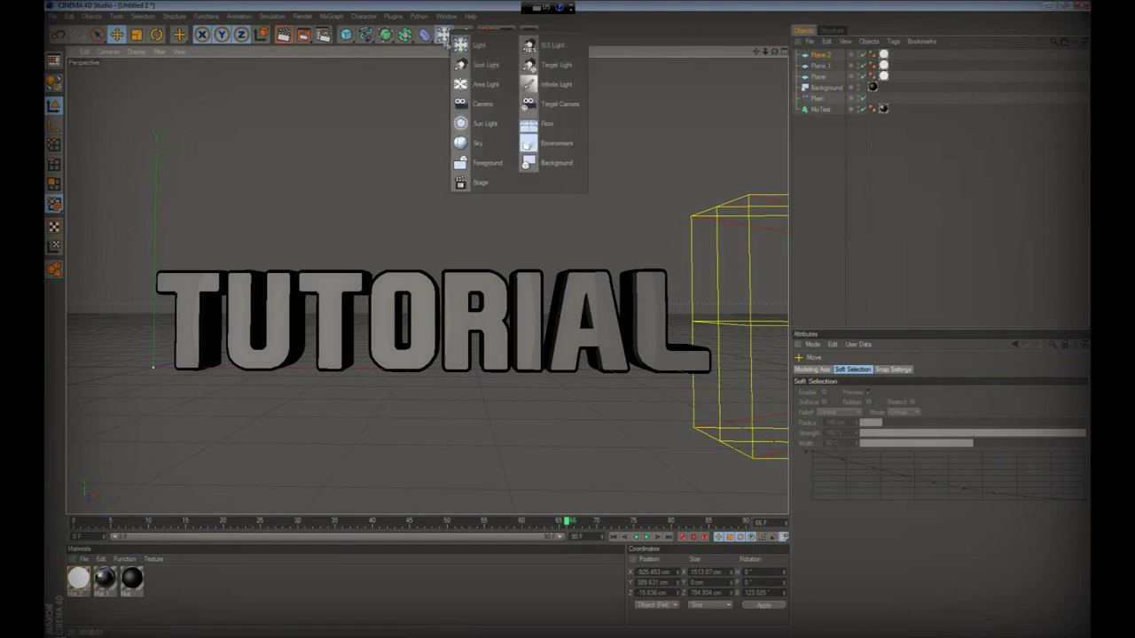
{"action": "left_click", "coordinate": [496, 105]}
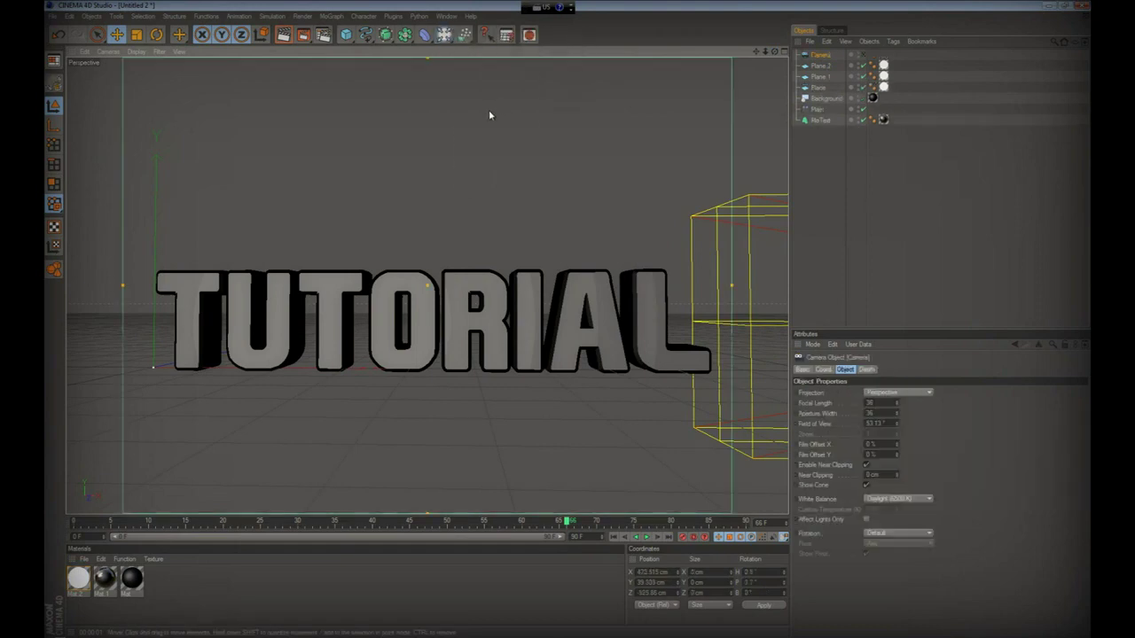
{"action": "left_click", "coordinate": [103, 52]}
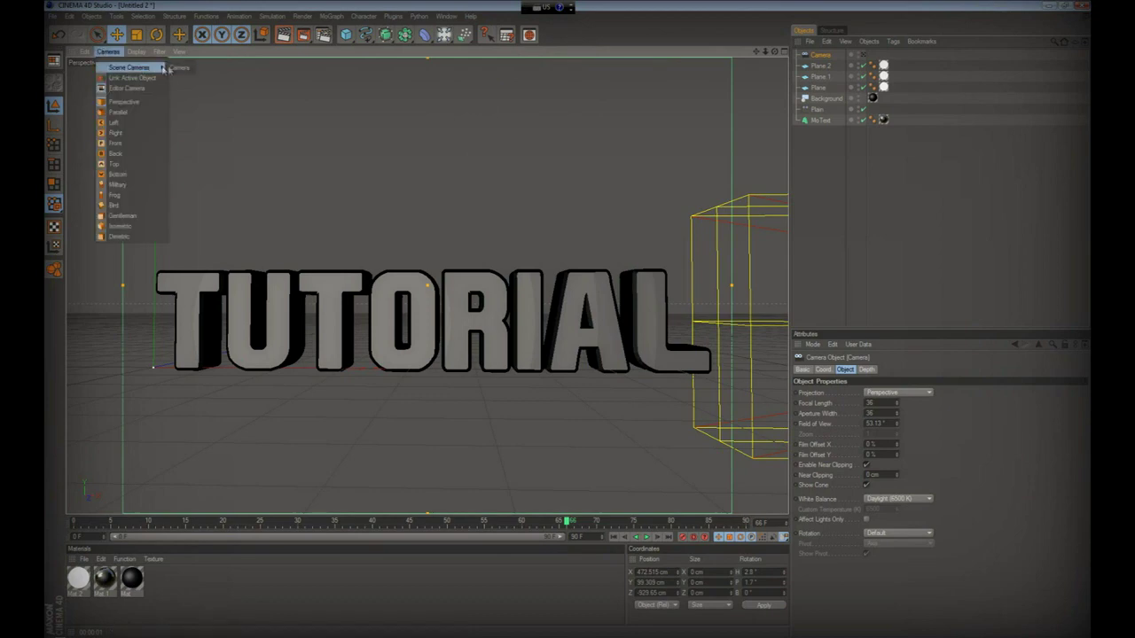
{"action": "left_click", "coordinate": [169, 72]}
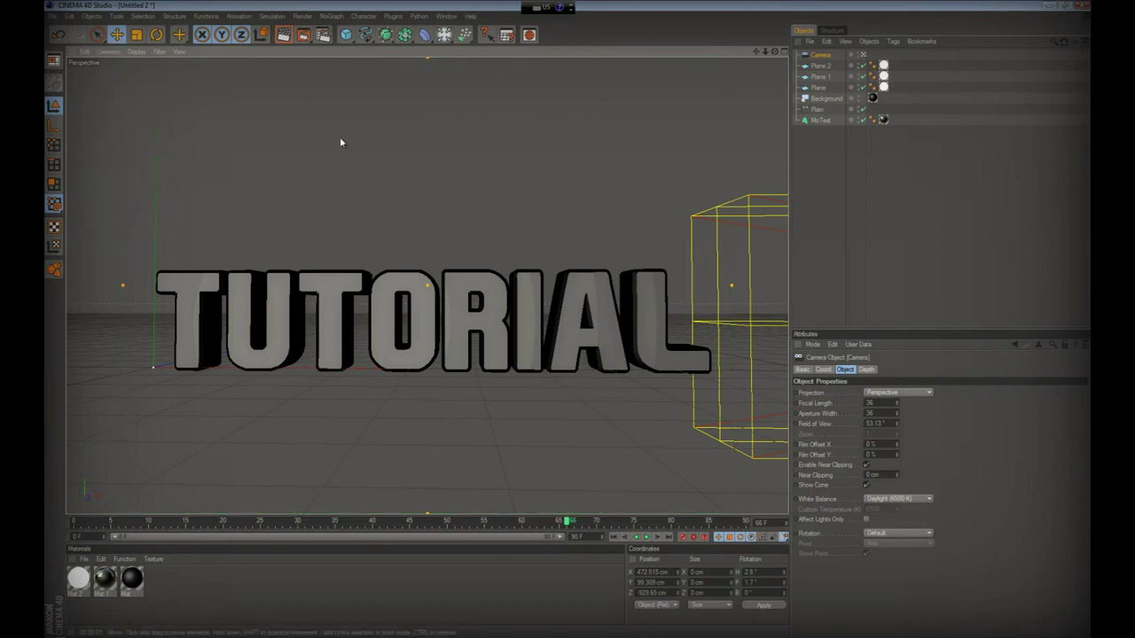
{"action": "scroll", "coordinate": [338, 138], "scroll_direction": "down", "scroll_amount": 5}
{"action": "scroll", "coordinate": [337, 138], "scroll_direction": "up", "scroll_amount": 3}
{"action": "scroll", "coordinate": [338, 137], "scroll_direction": "up", "scroll_amount": 3}
{"action": "scroll", "coordinate": [338, 137], "scroll_direction": "down", "scroll_amount": 2}
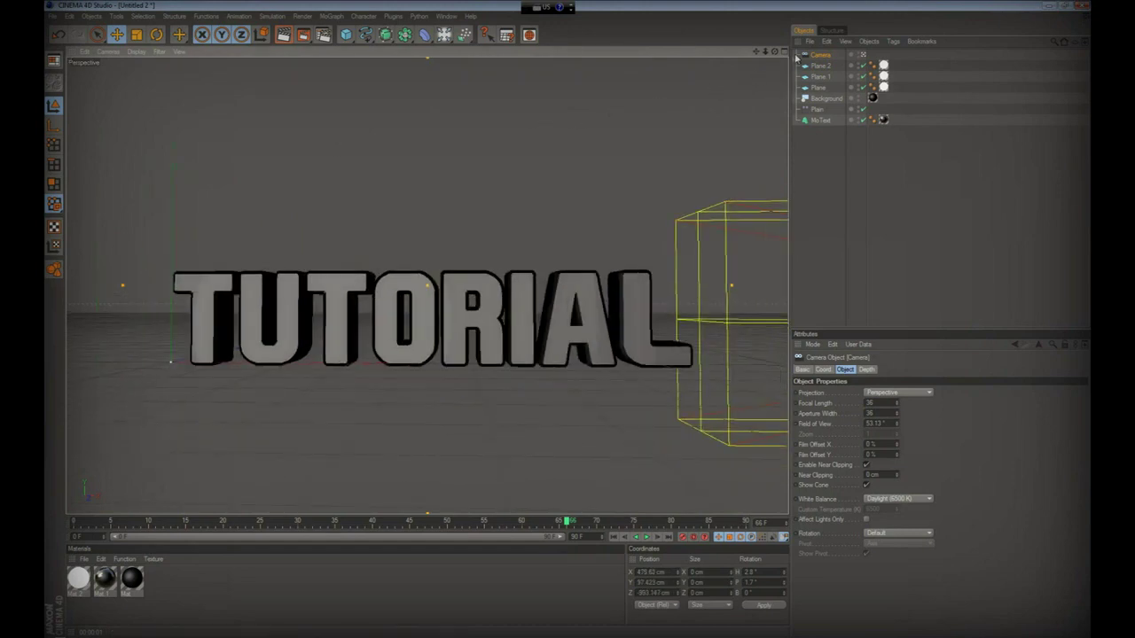
Scrub the start of the camera move and reposition the camera around the text near frame 63.
{"action": "mouse_move", "coordinate": [567, 521]}
{"action": "left_mouse_down"}
{"action": "mouse_move", "coordinate": [171, 521]}
{"action": "mouse_move", "coordinate": [88, 495]}
{"action": "left_mouse_up"}
{"action": "scroll", "coordinate": [431, 349], "scroll_direction": "down", "scroll_amount": 1}
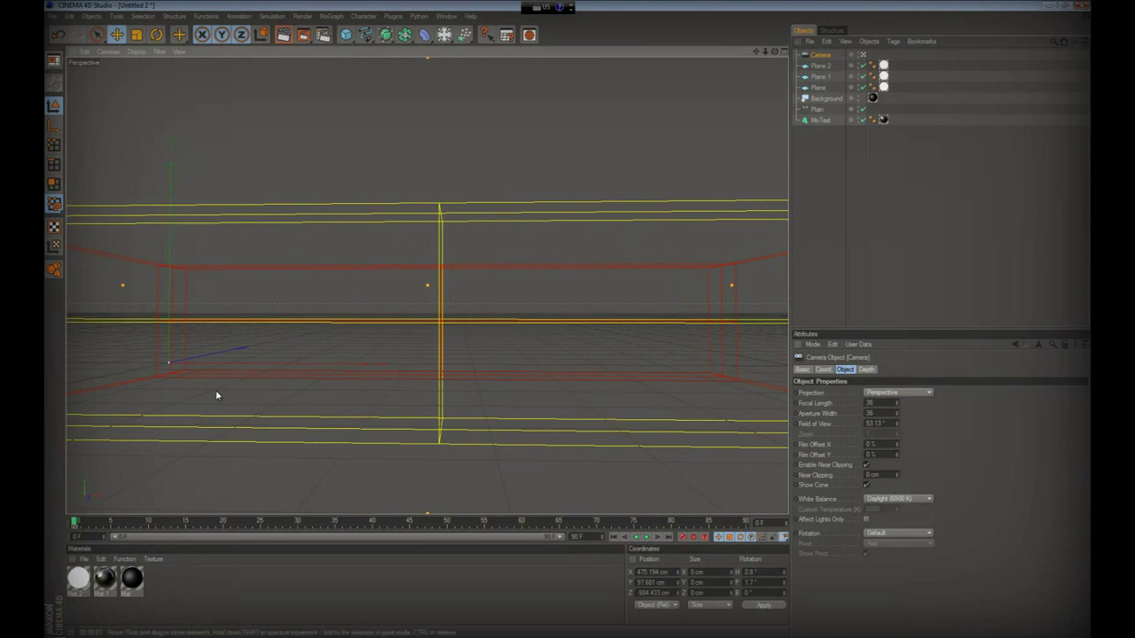
{"action": "mouse_move", "coordinate": [86, 519]}
{"action": "left_mouse_down"}
{"action": "mouse_move", "coordinate": [329, 473]}
{"action": "mouse_move", "coordinate": [372, 521]}
{"action": "mouse_move", "coordinate": [398, 446]}
{"action": "mouse_move", "coordinate": [464, 425]}
{"action": "left_mouse_up"}
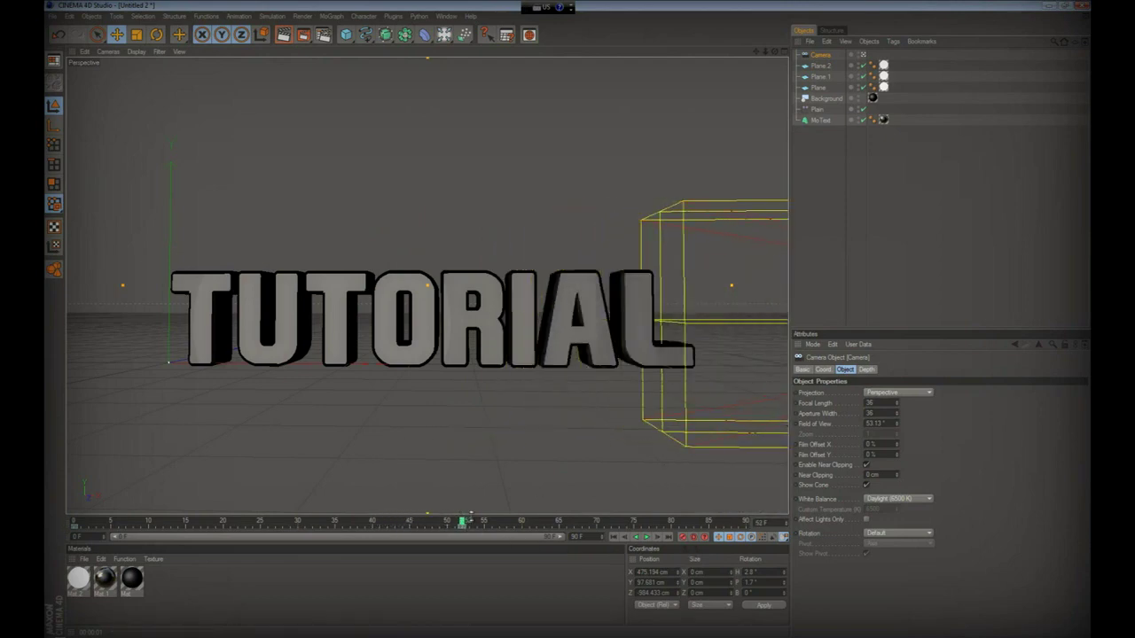
{"action": "left_click_drag", "start_coordinate": [461, 523], "coordinate": [548, 522]}
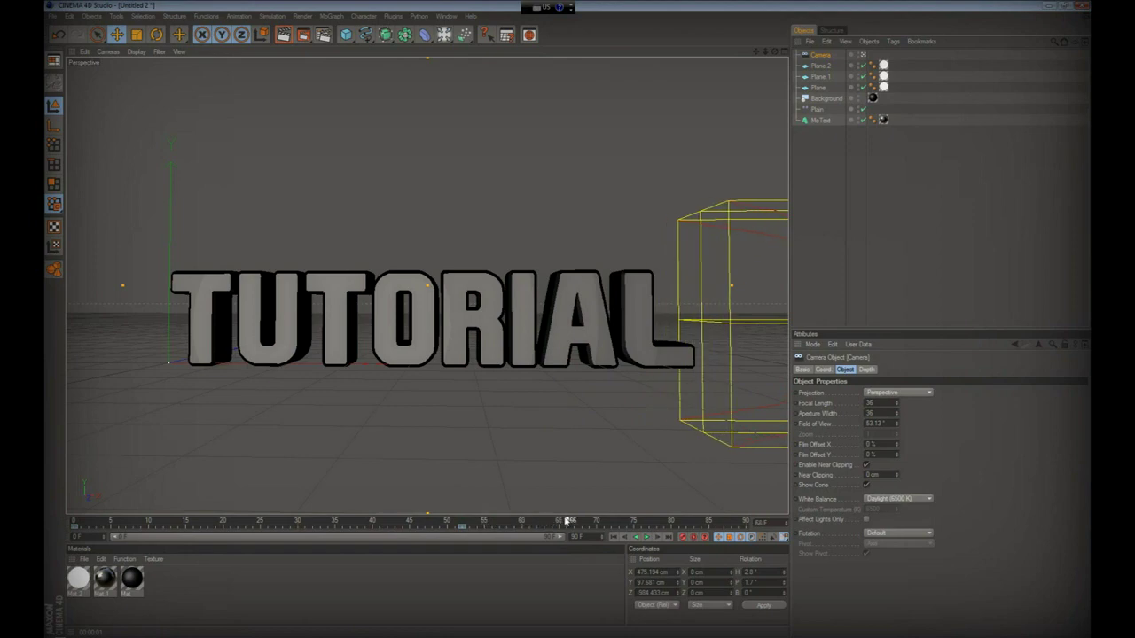
{"action": "left_click_drag", "start_coordinate": [776, 56], "coordinate": [566, 317]}
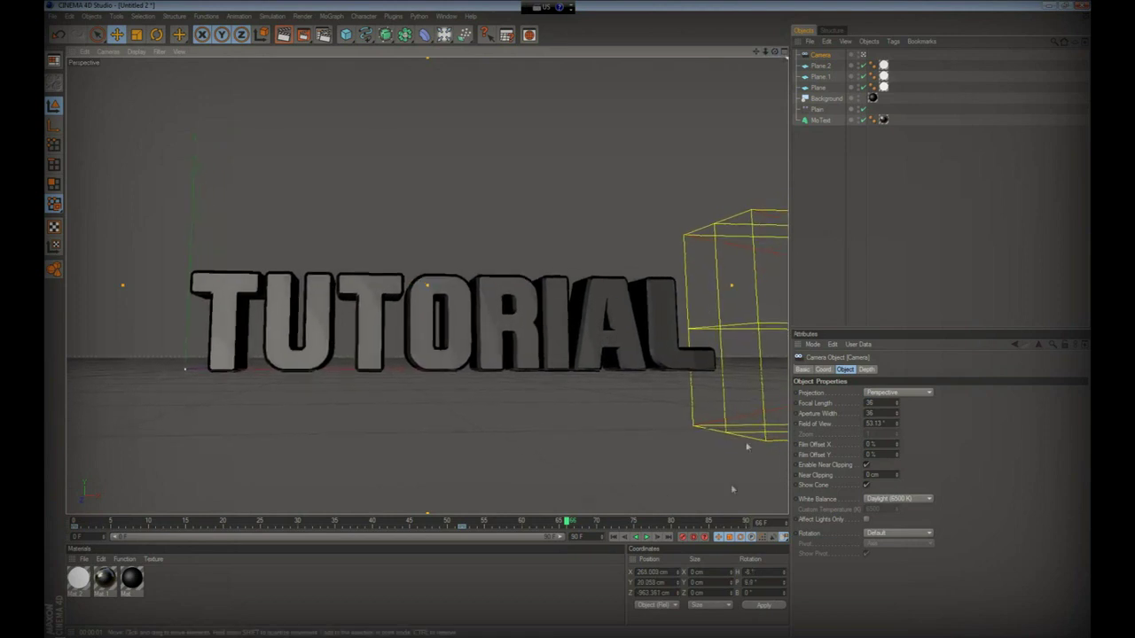
At frame 80, swing and fine-tune the camera framing on TUTORIAL.
{"action": "left_click", "coordinate": [585, 522]}
{"action": "left_click_drag", "start_coordinate": [585, 522], "coordinate": [674, 522]}
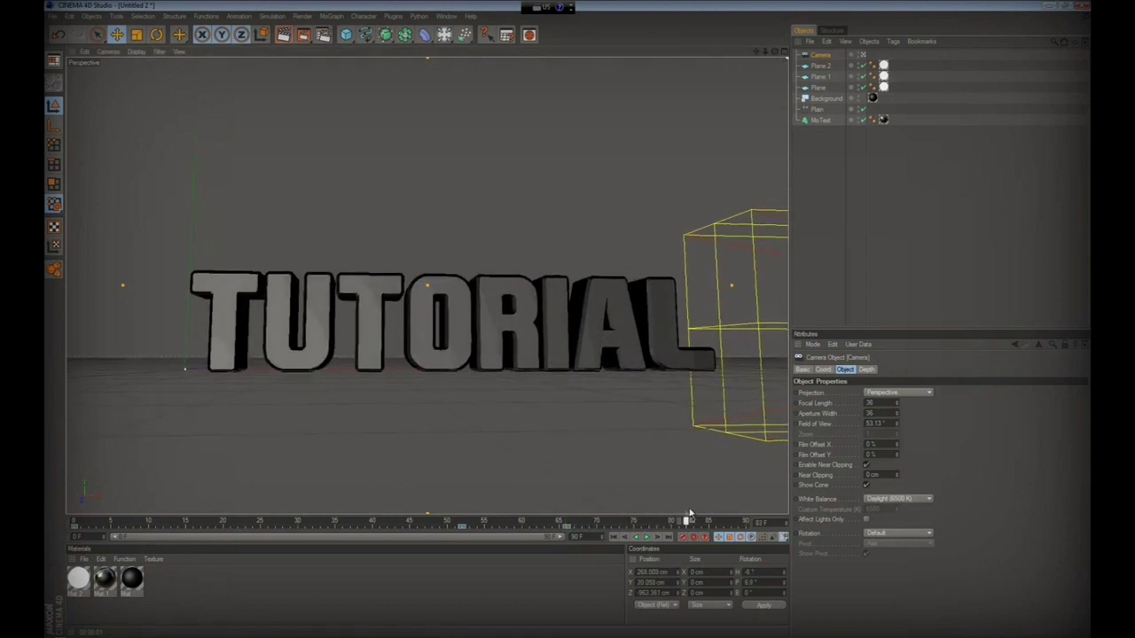
{"action": "left_click_drag", "start_coordinate": [787, 53], "coordinate": [568, 323]}
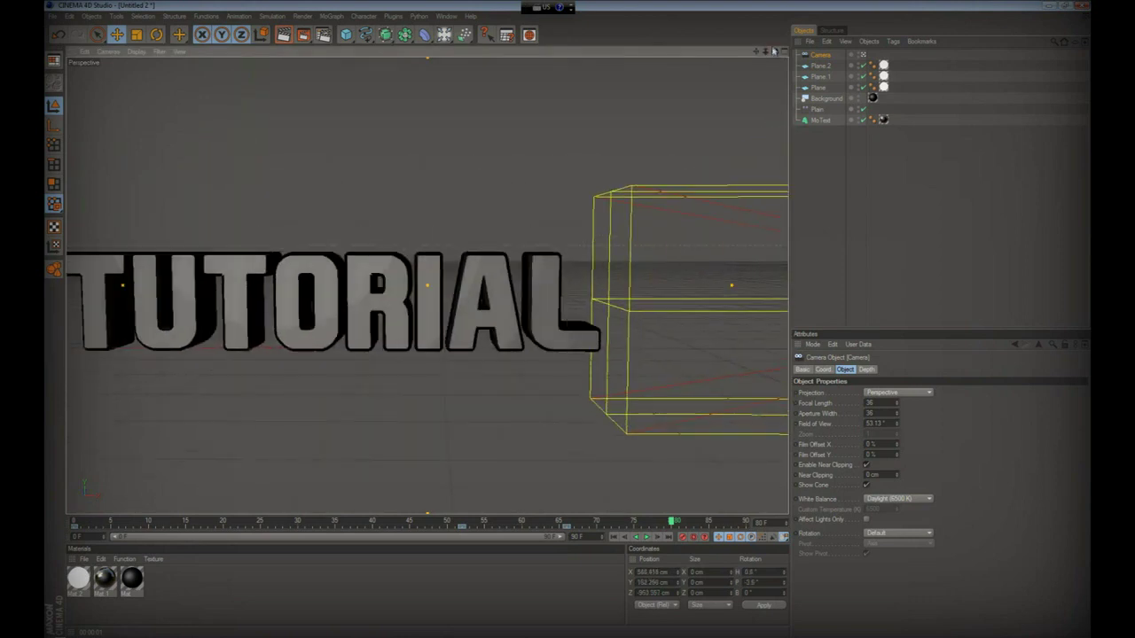
{"action": "left_click_drag", "start_coordinate": [773, 51], "coordinate": [718, 268]}
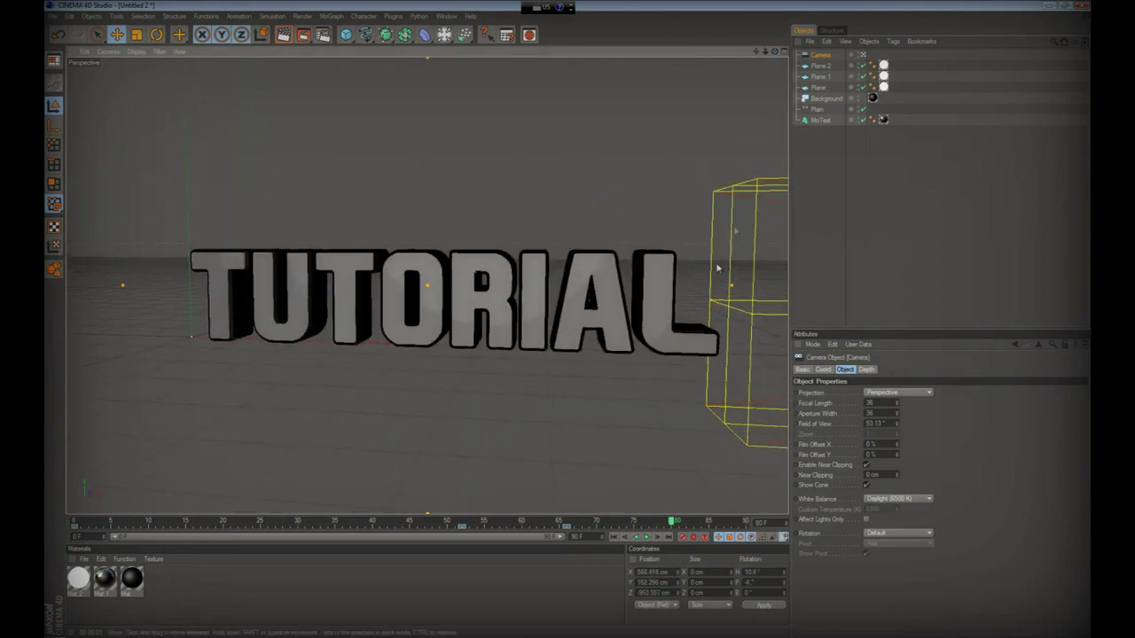
{"action": "left_click_drag", "start_coordinate": [755, 51], "coordinate": [709, 106]}
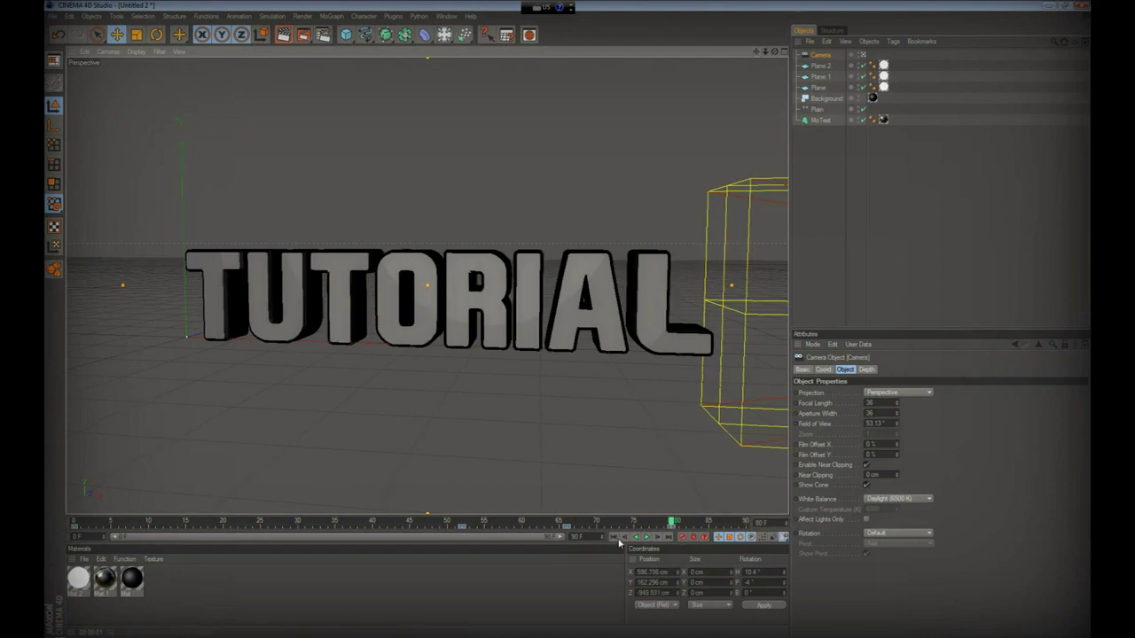
Play the camera animation from the first frame, then scrub back to about frame 67.
{"action": "left_click", "coordinate": [639, 538]}
{"action": "left_click", "coordinate": [648, 538]}
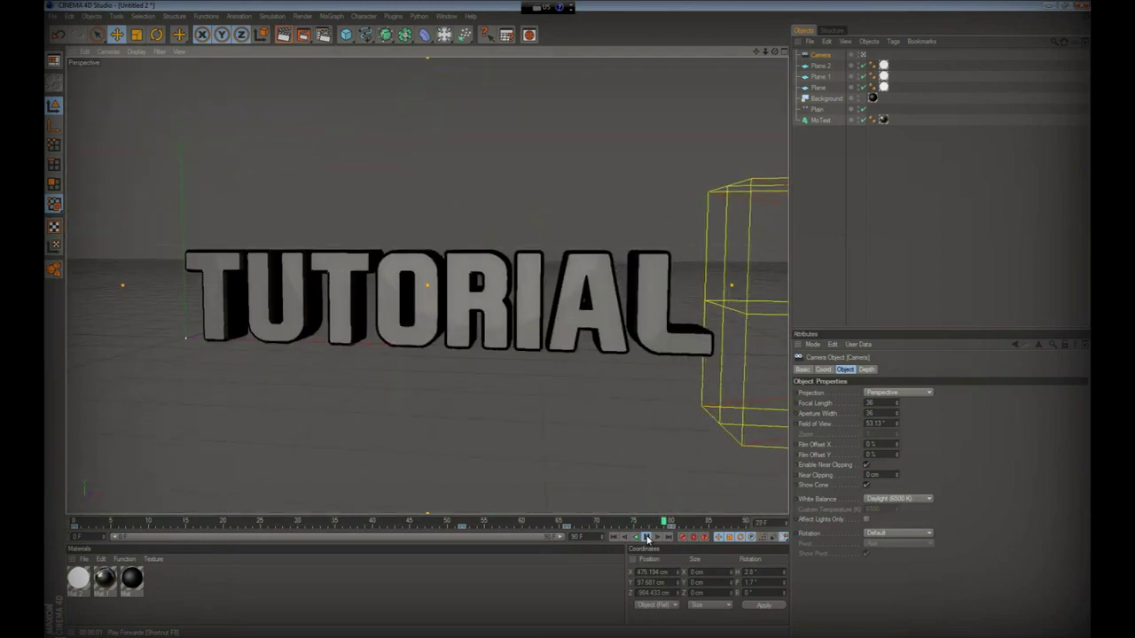
{"action": "mouse_move", "coordinate": [718, 524]}
{"action": "left_mouse_down"}
{"action": "mouse_move", "coordinate": [590, 520]}
{"action": "mouse_move", "coordinate": [653, 493]}
{"action": "mouse_move", "coordinate": [405, 514]}
{"action": "mouse_move", "coordinate": [564, 503]}
{"action": "mouse_move", "coordinate": [700, 465]}
{"action": "mouse_move", "coordinate": [462, 486]}
{"action": "mouse_move", "coordinate": [671, 479]}
{"action": "mouse_move", "coordinate": [461, 494]}
{"action": "mouse_move", "coordinate": [709, 451]}
{"action": "mouse_move", "coordinate": [633, 469]}
{"action": "mouse_move", "coordinate": [446, 467]}
{"action": "mouse_move", "coordinate": [608, 431]}
{"action": "left_mouse_up"}
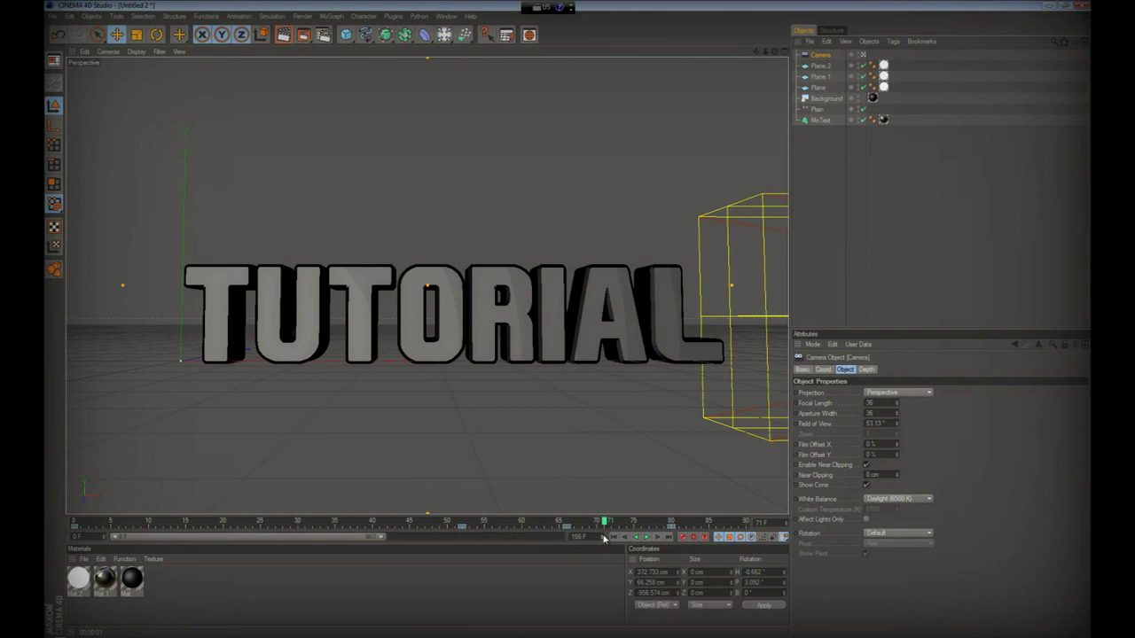
Show the full 164-frame range and move the last camera key from frame 82 to 120.
{"action": "double_click", "coordinate": [367, 537]}
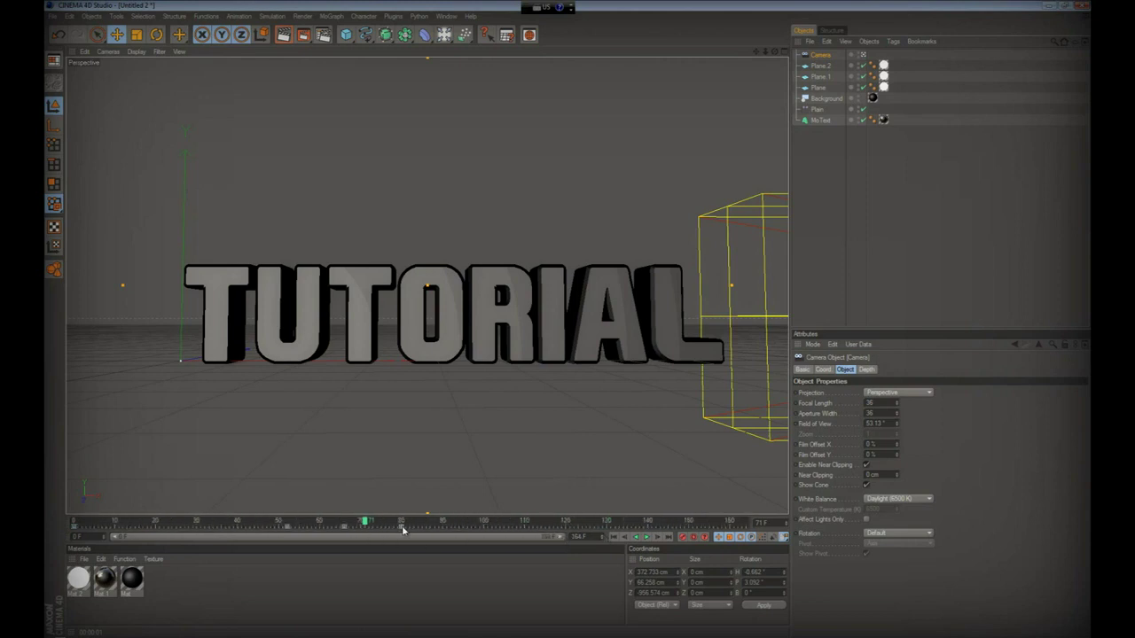
{"action": "left_click_drag", "start_coordinate": [404, 529], "coordinate": [568, 530]}
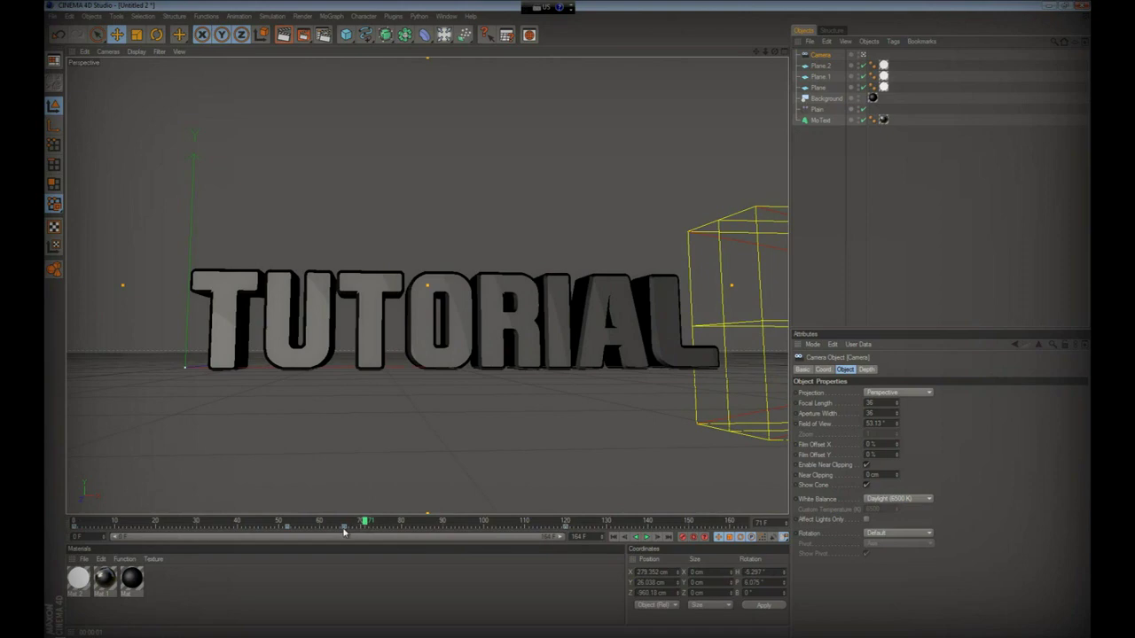
{"action": "left_click_drag", "start_coordinate": [344, 531], "coordinate": [438, 528]}
{"action": "left_click_drag", "start_coordinate": [367, 525], "coordinate": [159, 525]}
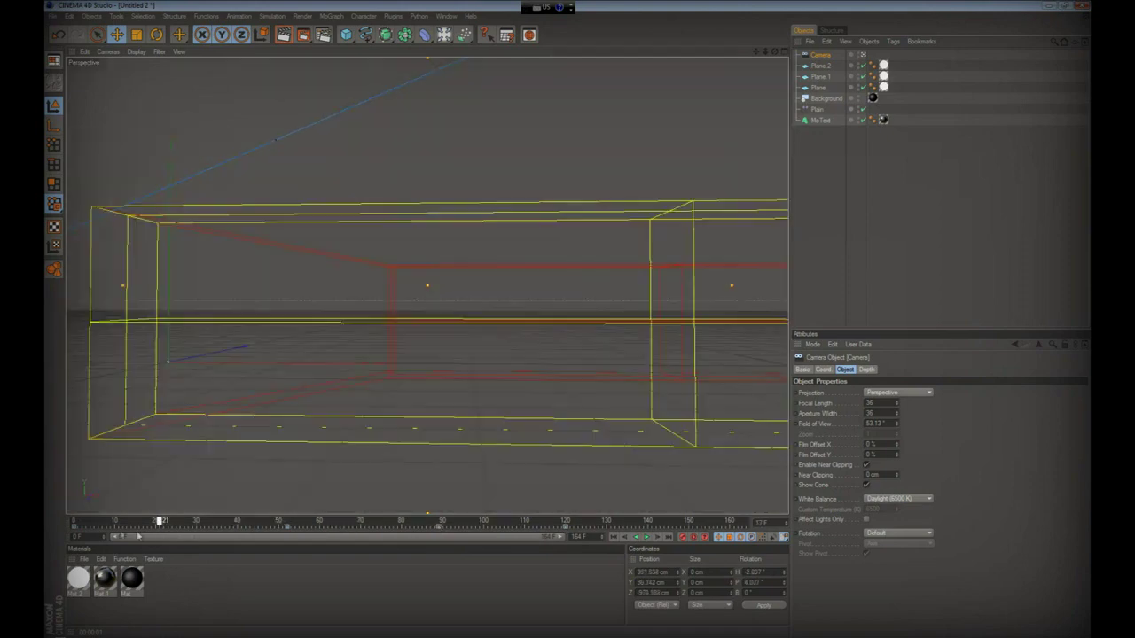
{"action": "left_click", "coordinate": [646, 538]}
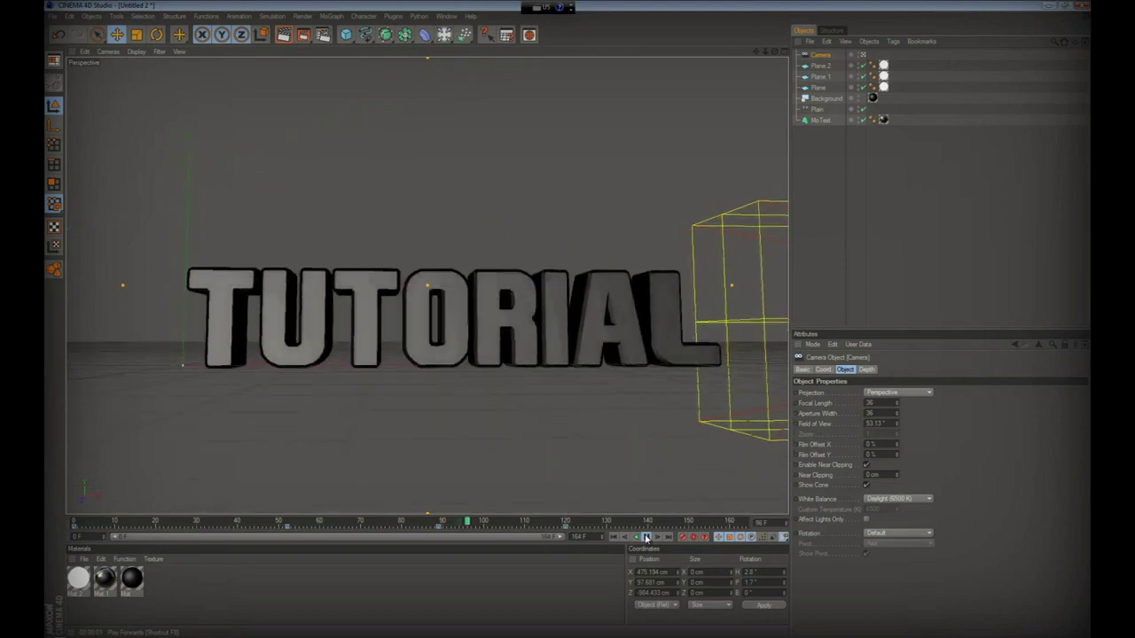
{"action": "mouse_move", "coordinate": [601, 521]}
{"action": "left_mouse_down"}
{"action": "mouse_move", "coordinate": [299, 500]}
{"action": "mouse_move", "coordinate": [565, 458]}
{"action": "left_mouse_up"}
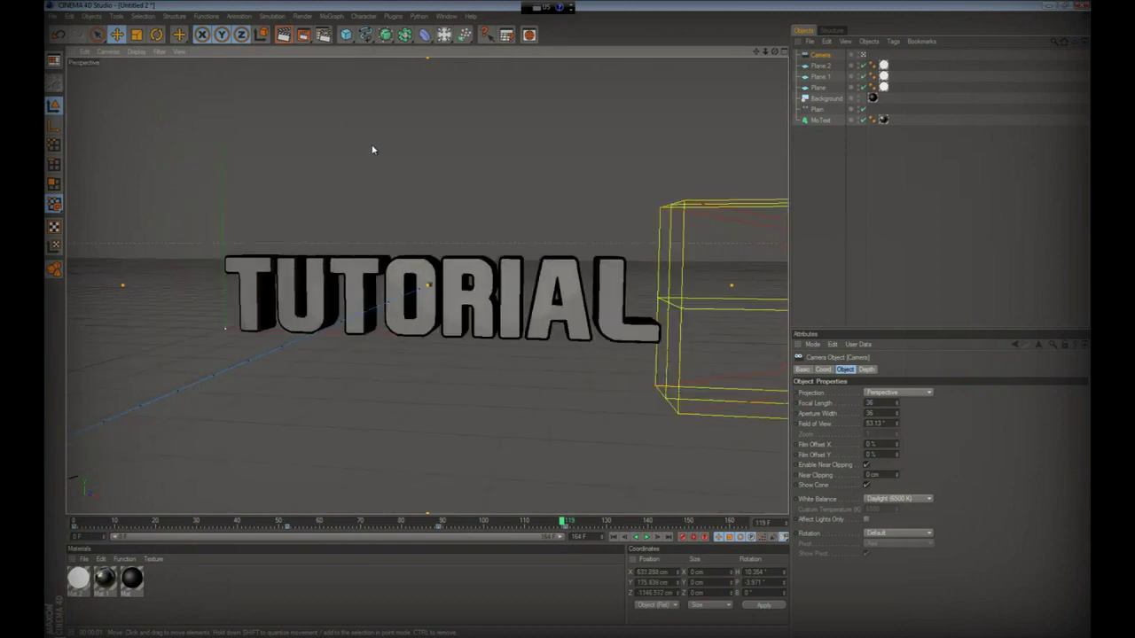
Re-aim the camera near frame 115 to frame TUTORIAL from a slightly different angle.
{"action": "left_click_drag", "start_coordinate": [375, 144], "coordinate": [567, 323], "text": "alt"}
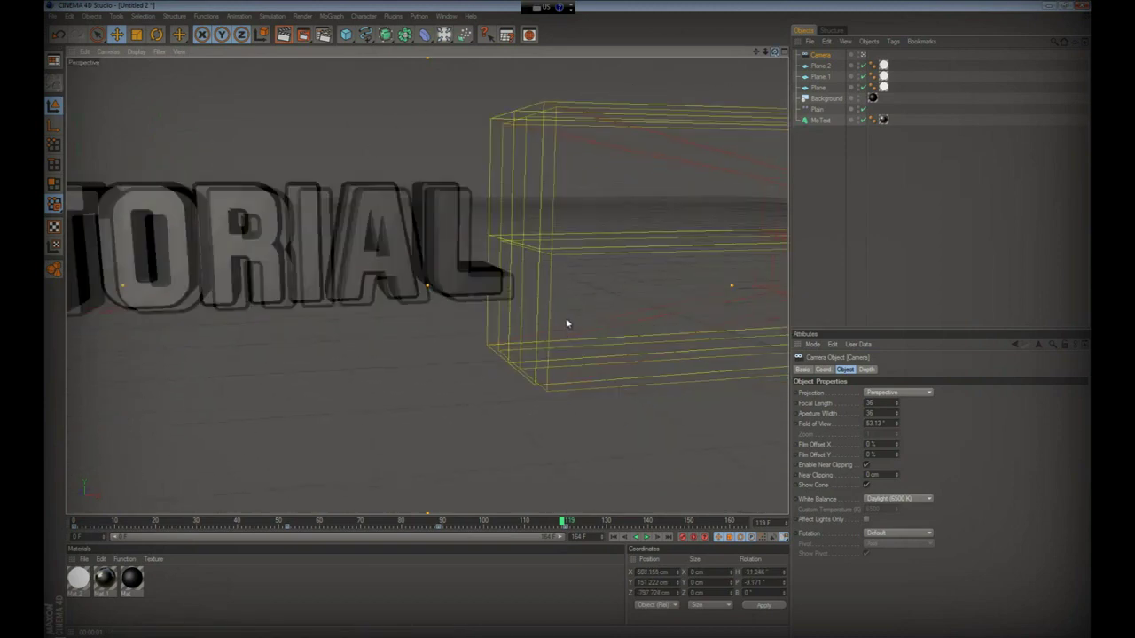